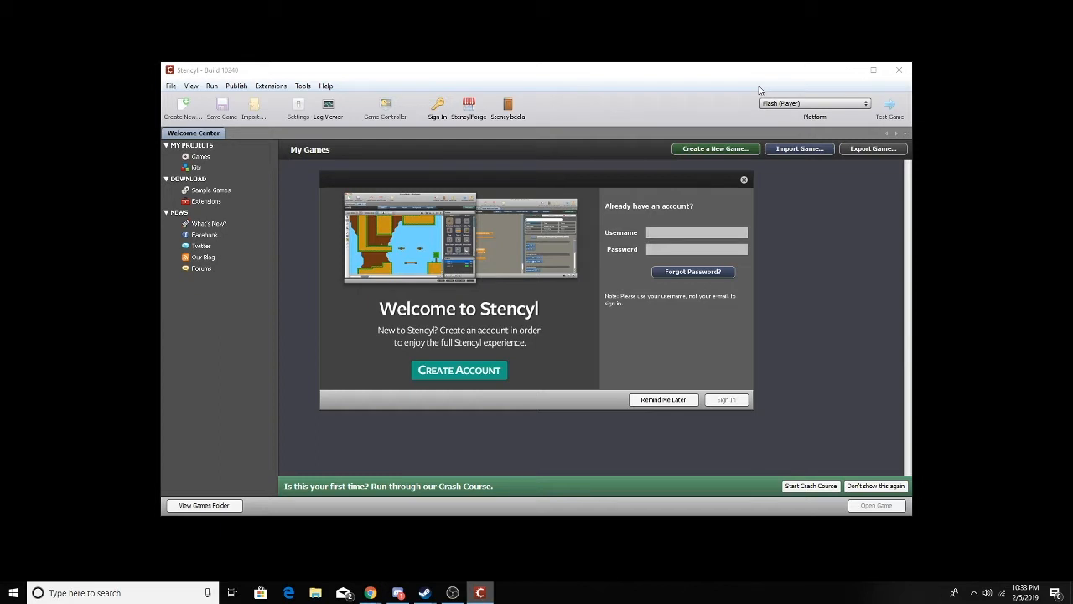
# Sign in to the existing account by entering the username and the account password.
pyautogui.write('viperc')
pyautogui.press('Tab')
pyautogui.write('•••••••••')
pyautogui.press('Return')
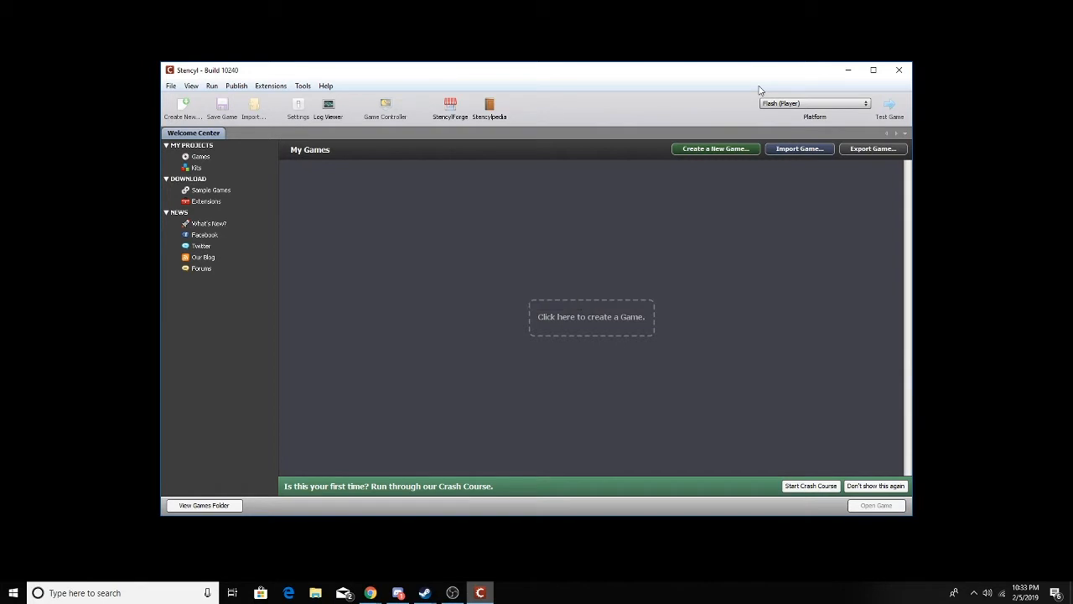
# Start creating a new game from the Blank Game template and continue to its second setup stage.
pyautogui.click(633, 327)
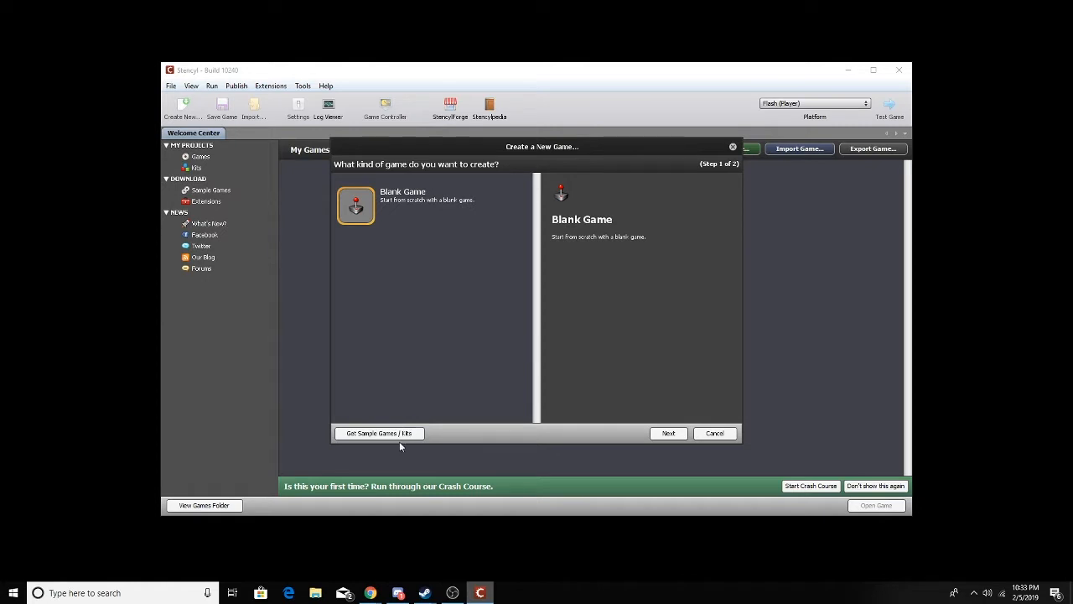
pyautogui.click(668, 434)
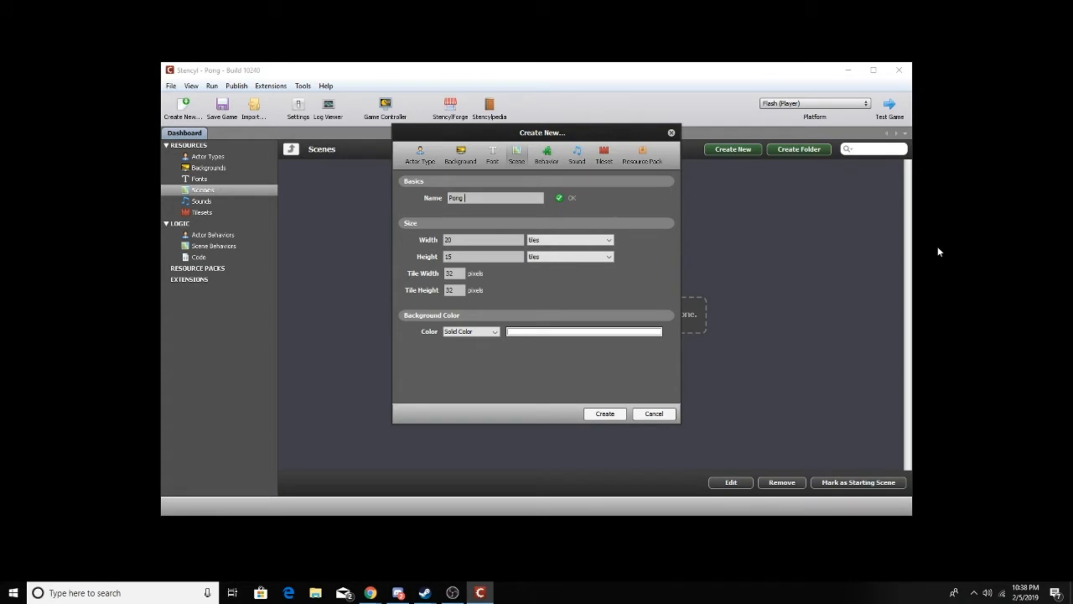
# Create a scene named Pong Background with a vertical gradient from Black to Sky Blue, and save the game.
pyautogui.write('Background')
pyautogui.click(497, 332)
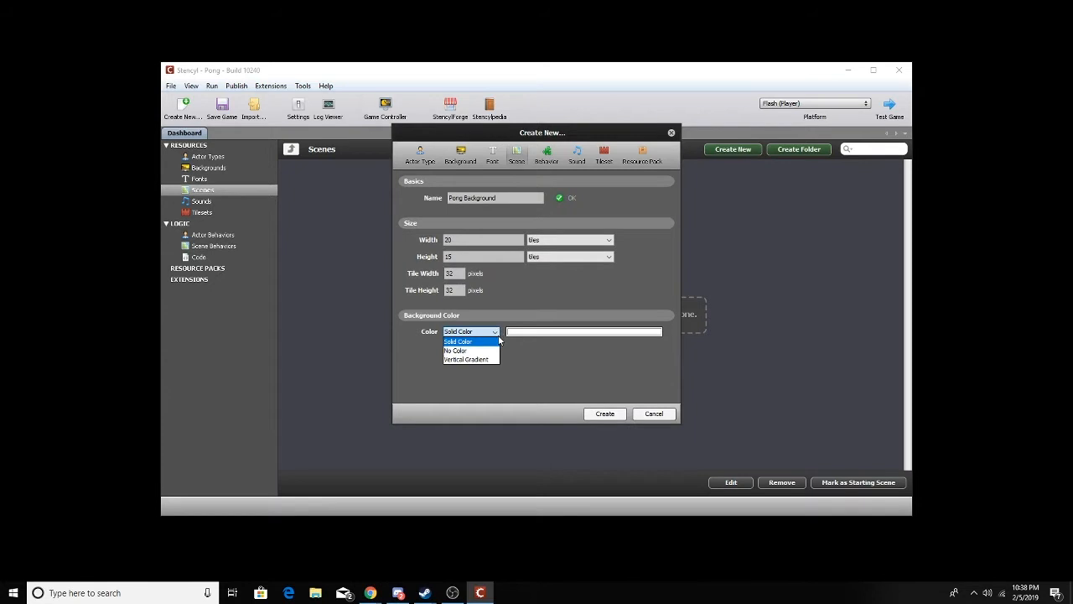
pyautogui.click(492, 360)
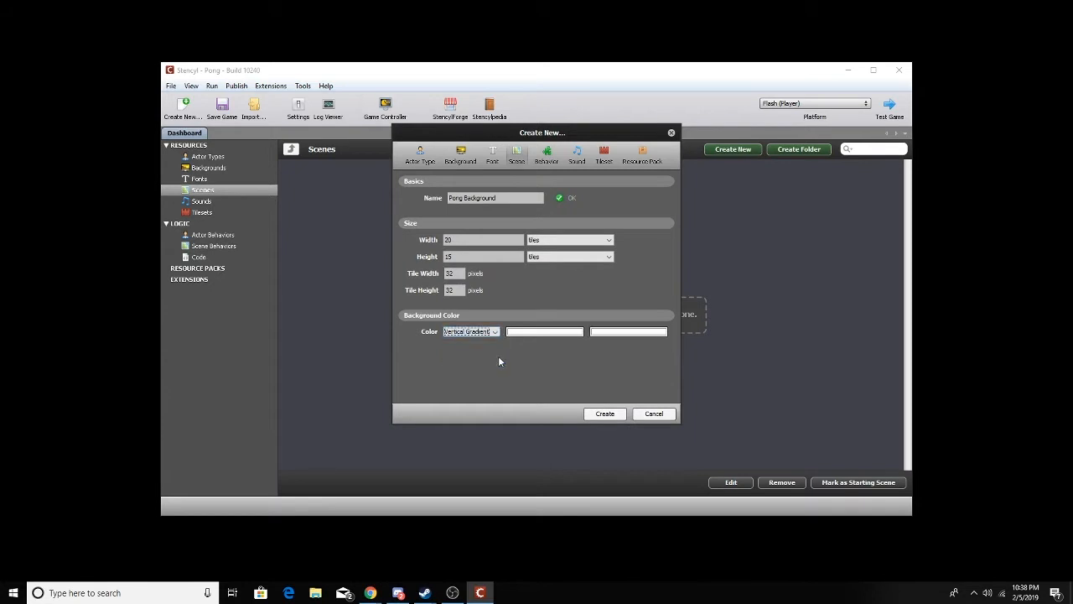
pyautogui.click(545, 332)
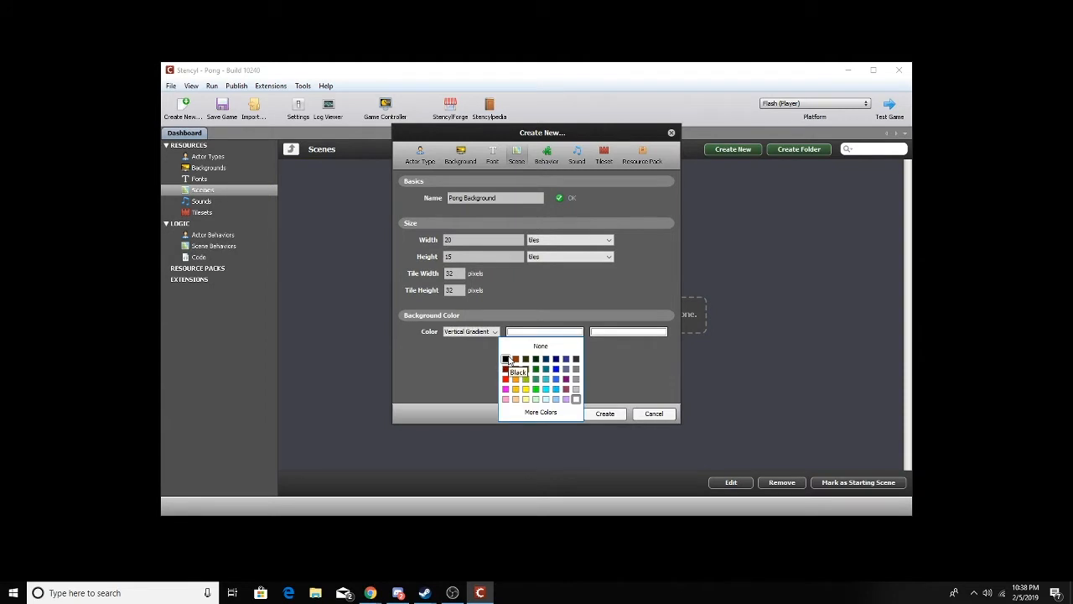
pyautogui.click(506, 359)
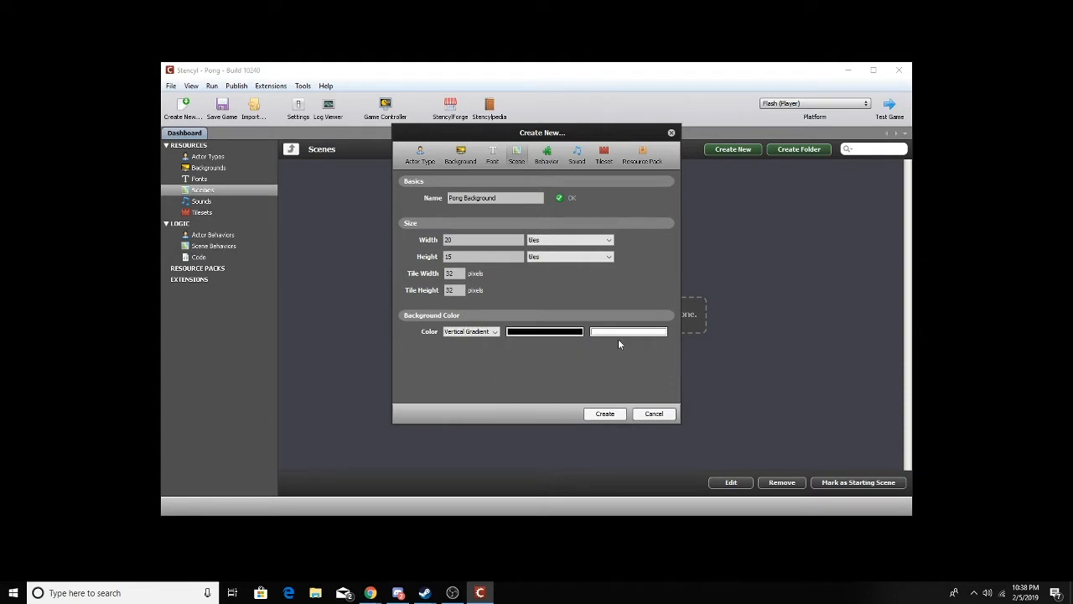
pyautogui.click(618, 336)
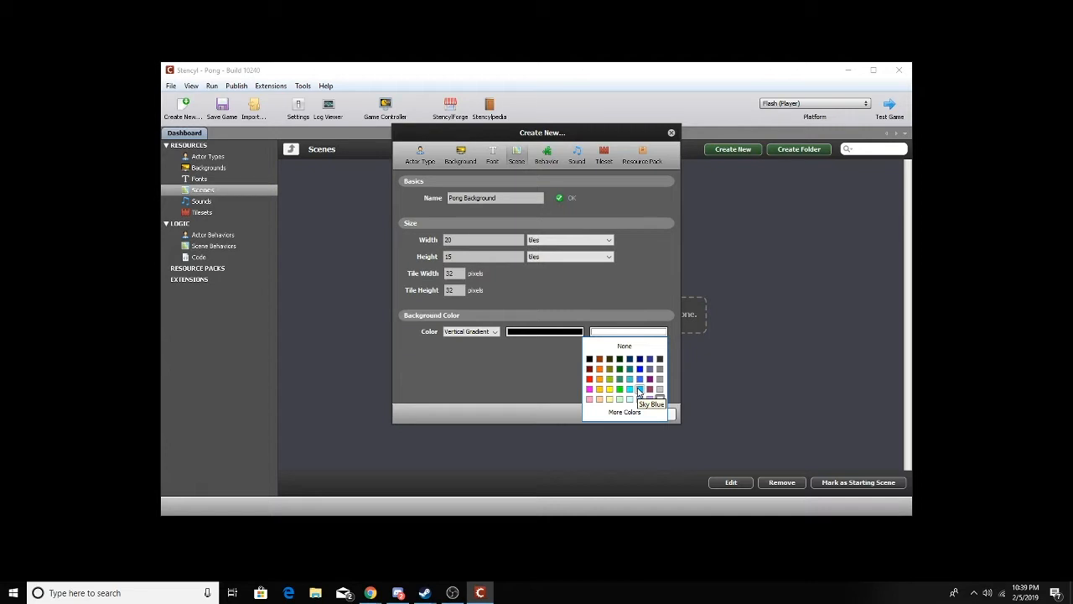
pyautogui.click(639, 389)
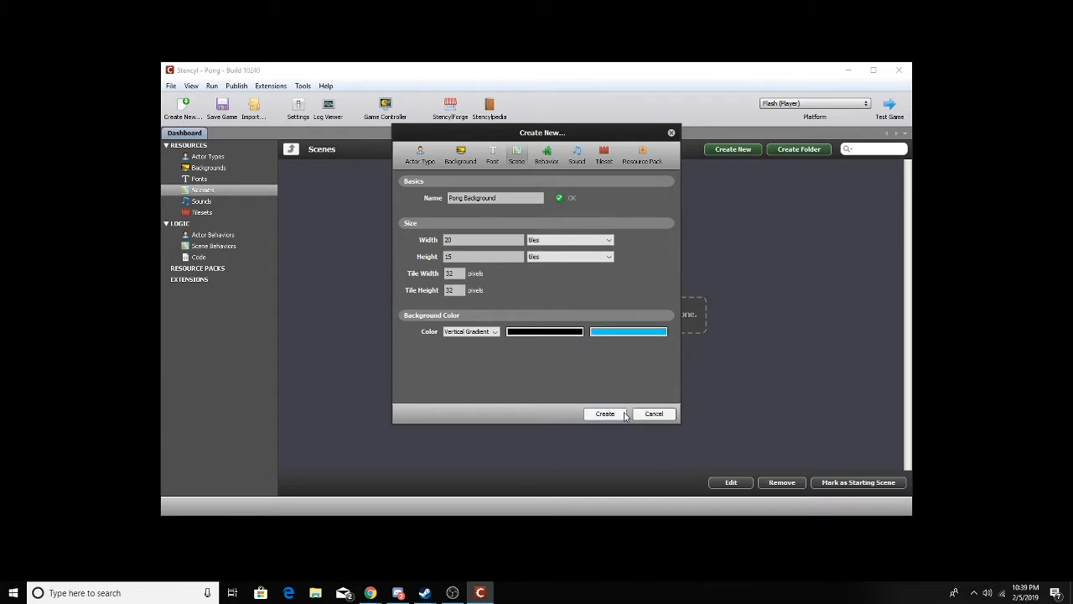
pyautogui.click(623, 413)
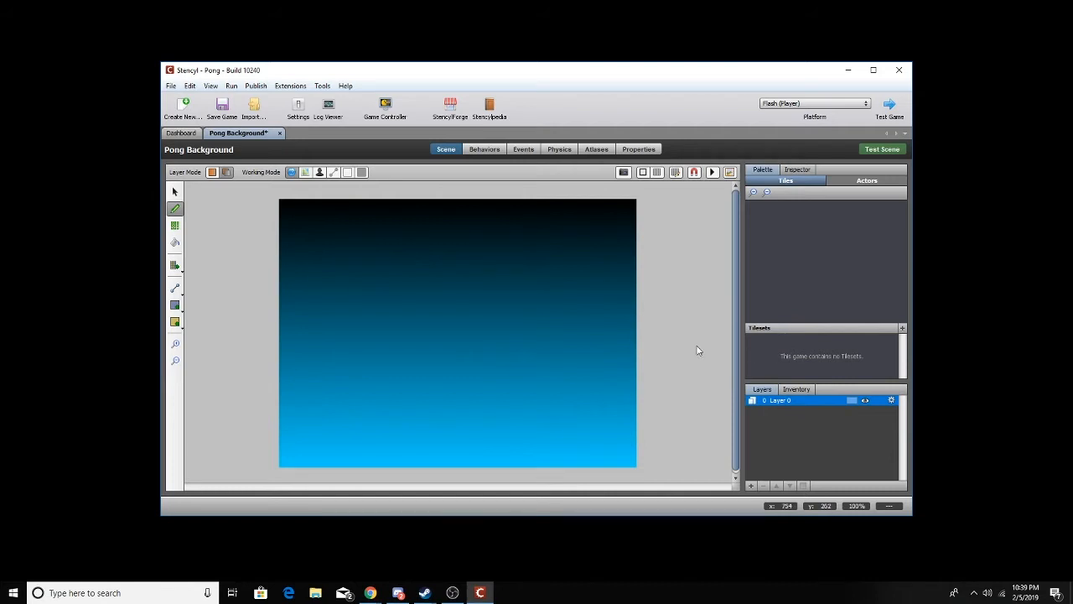
pyautogui.click(223, 108)
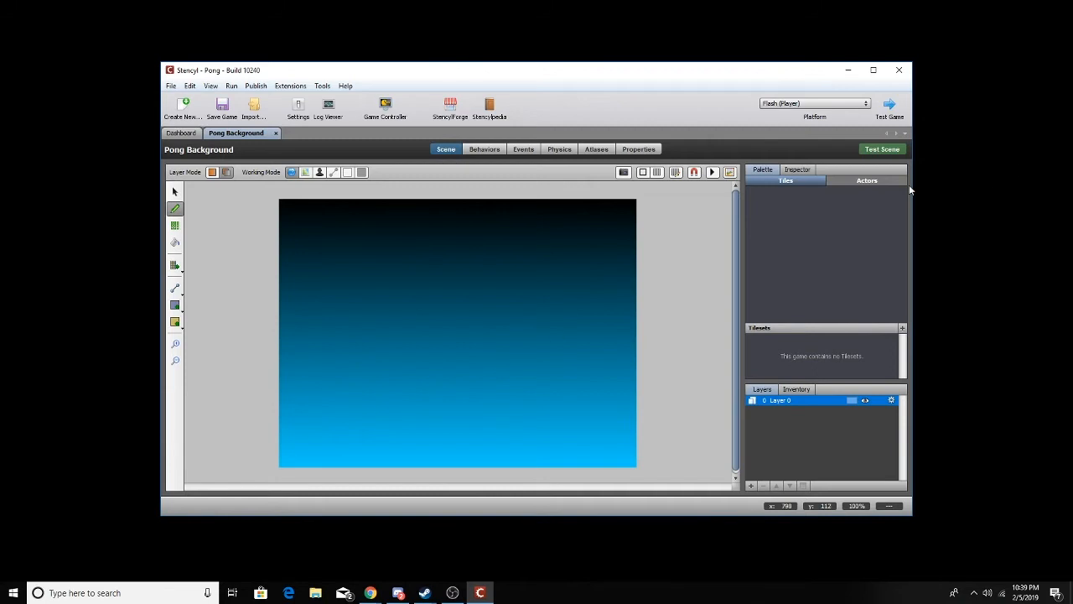
# Create an actor type named Paddle 1 and add an animation to it.
pyautogui.click(877, 181)
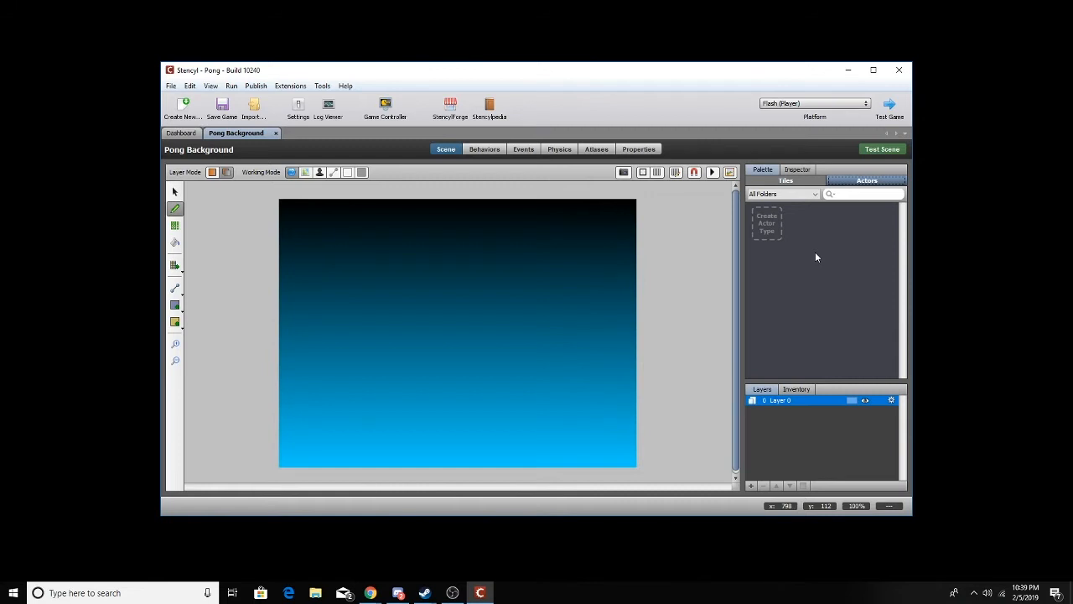
pyautogui.click(769, 233)
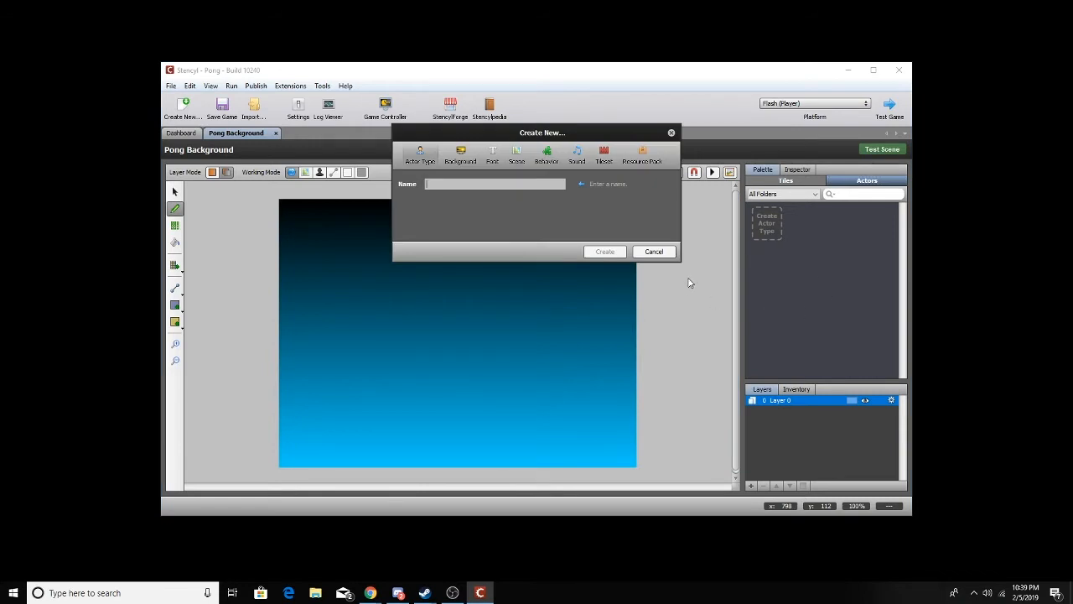
pyautogui.write('Paddle 1')
pyautogui.press('Return')
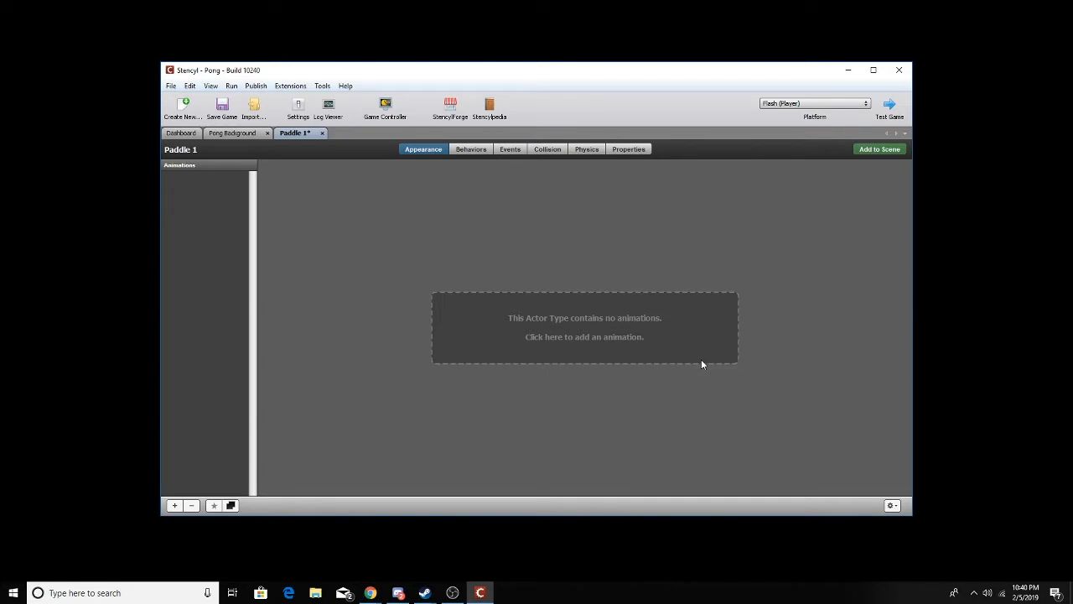
pyautogui.click(659, 350)
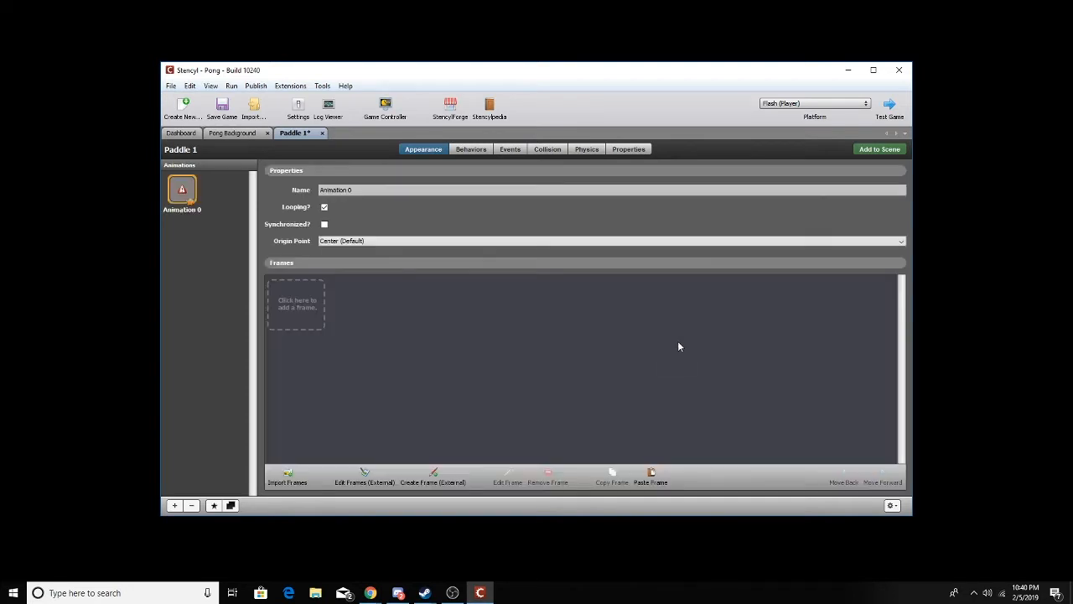
# Start importing a frame for the paddle animation and browse to the Stencyl Tutorial folder in Downloads.
pyautogui.click(314, 293)
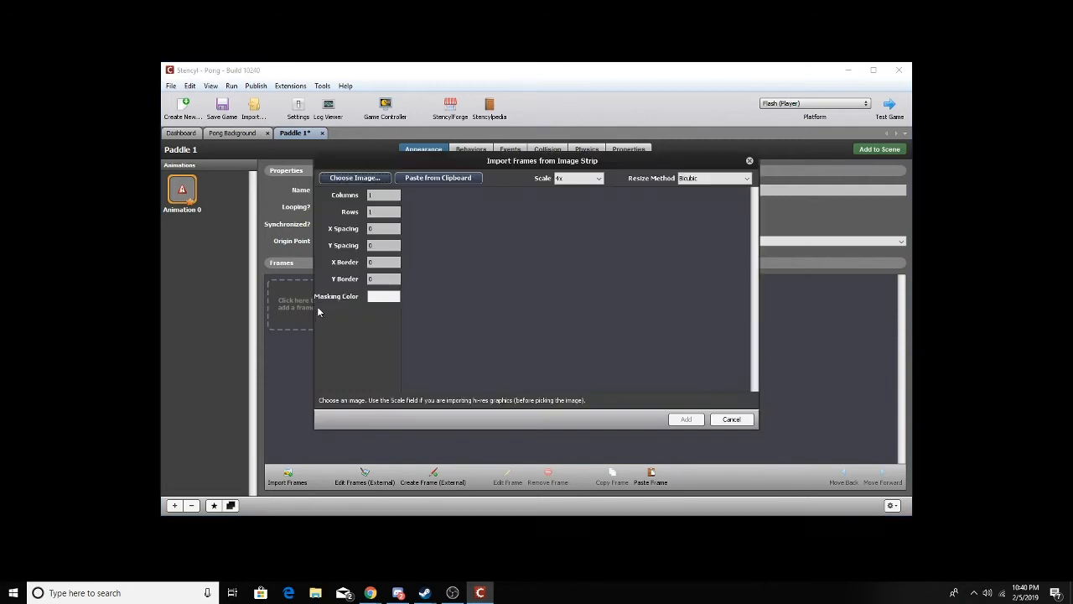
pyautogui.click(373, 179)
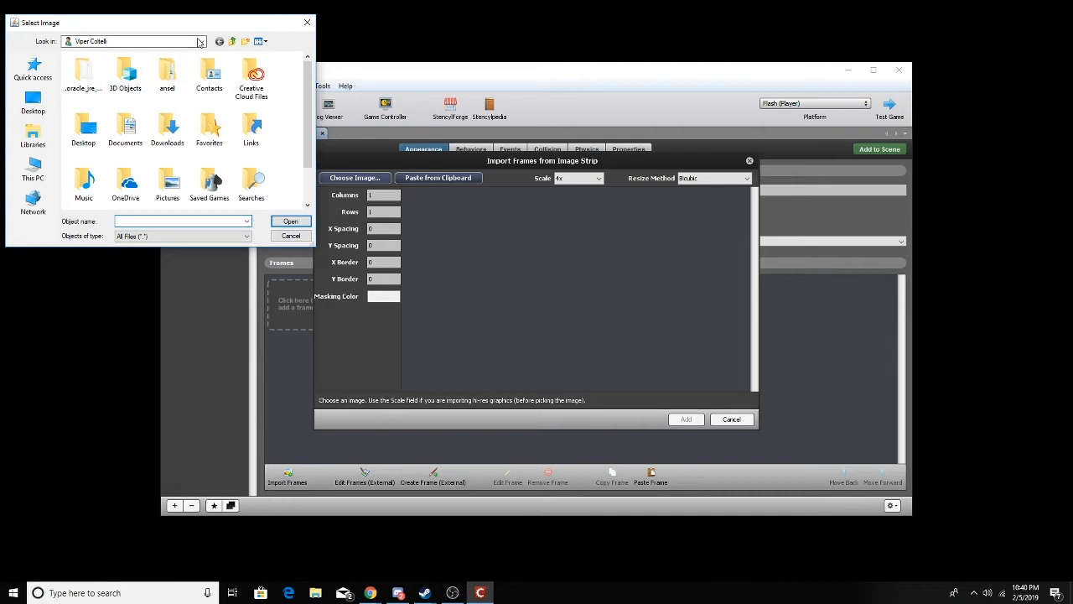
pyautogui.scroll(-2, 308, 146)
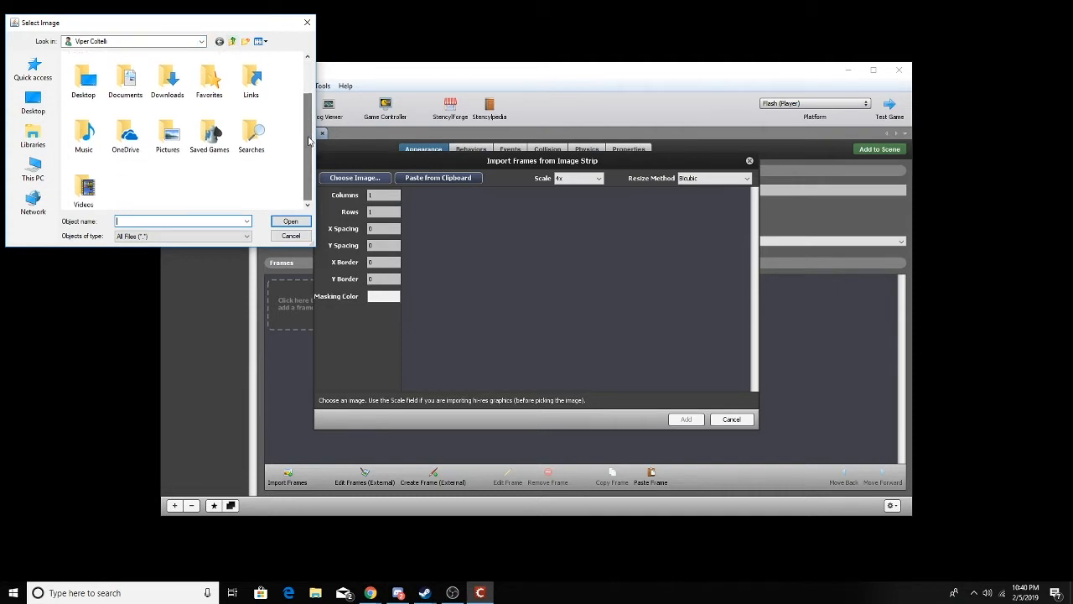
pyautogui.doubleClick(166, 79)
pyautogui.scroll(-10, 138, 114)
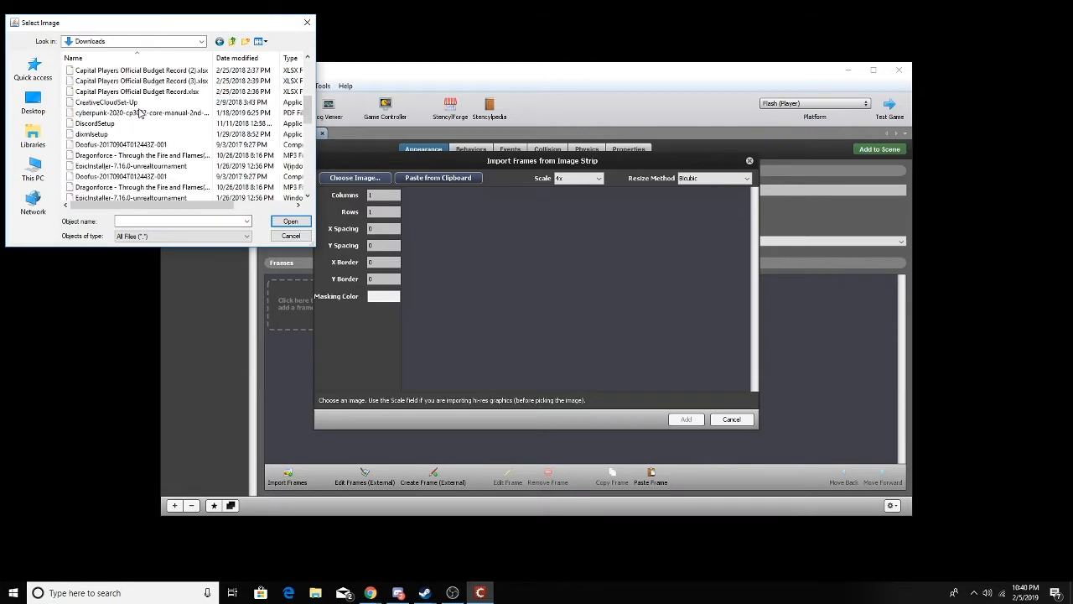
pyautogui.scroll(-2, 308, 159)
pyautogui.scroll(-2, 307, 159)
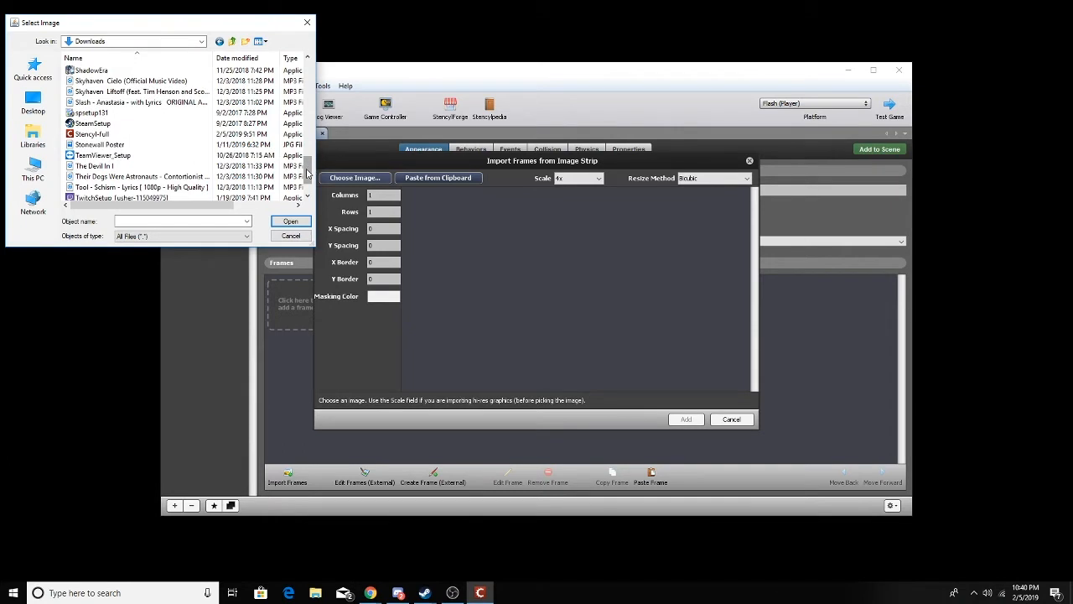
pyautogui.scroll(-2, 309, 180)
pyautogui.scroll(5, 308, 189)
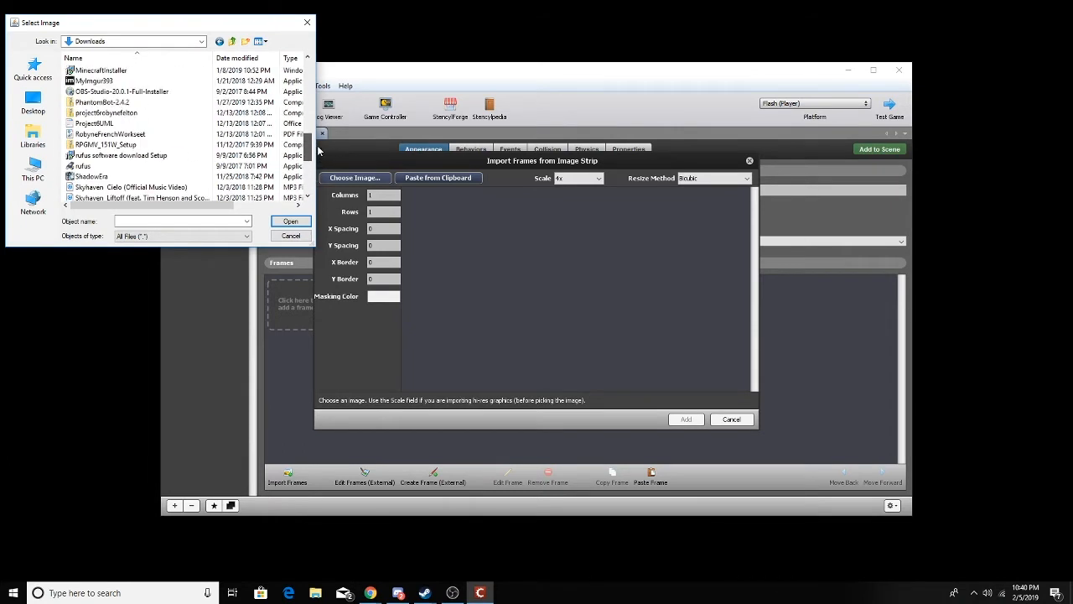
pyautogui.moveTo(318, 151); pyautogui.dragTo(319, 72)
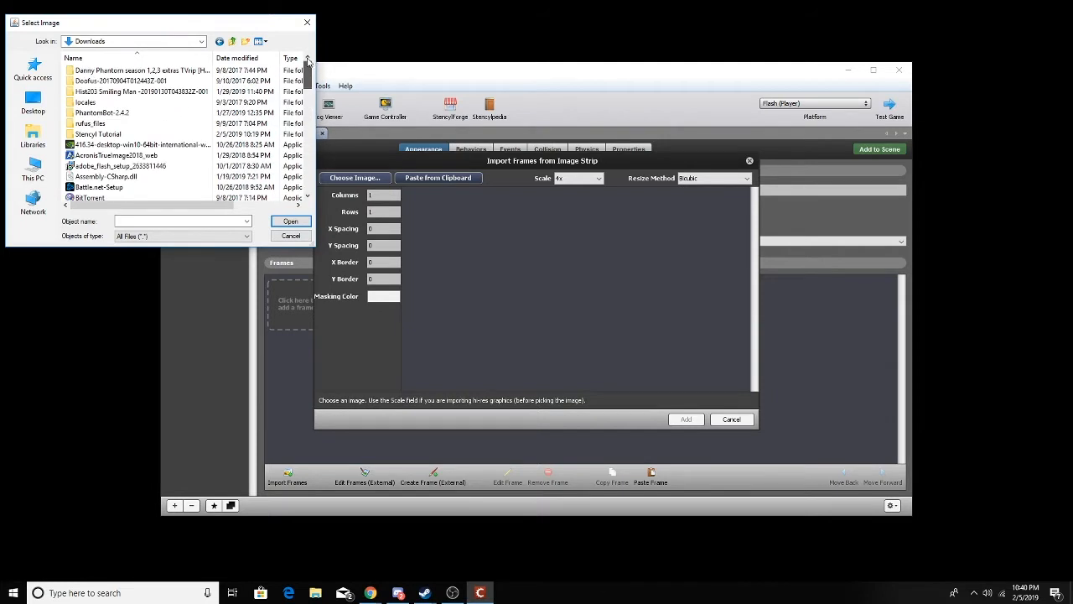
pyautogui.doubleClick(174, 137)
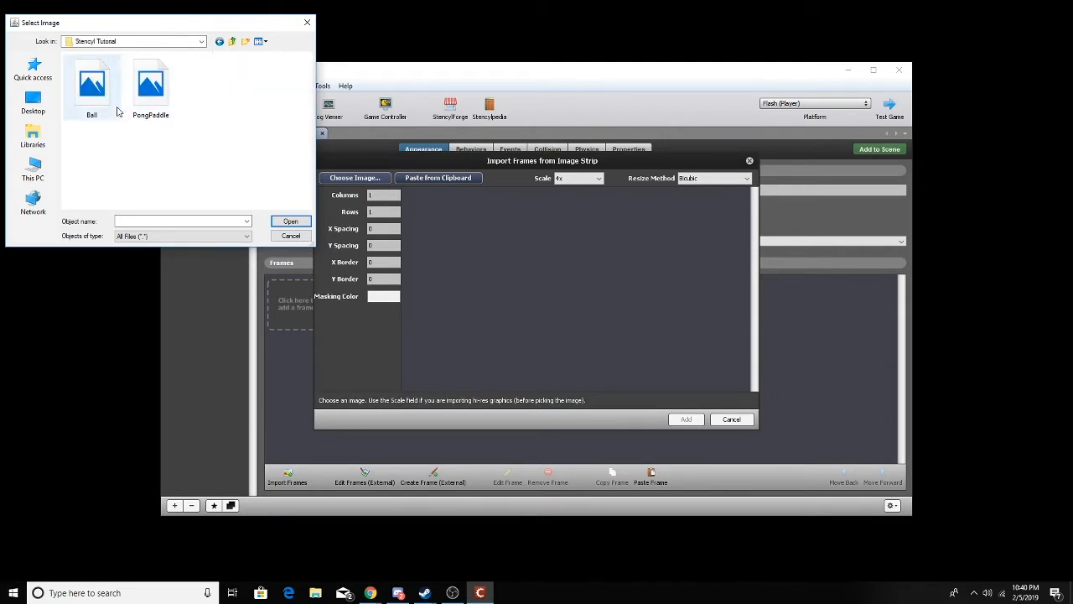
# Import the PongPaddle image as the animation's frame at the default import settings, and save the game.
pyautogui.click(156, 87)
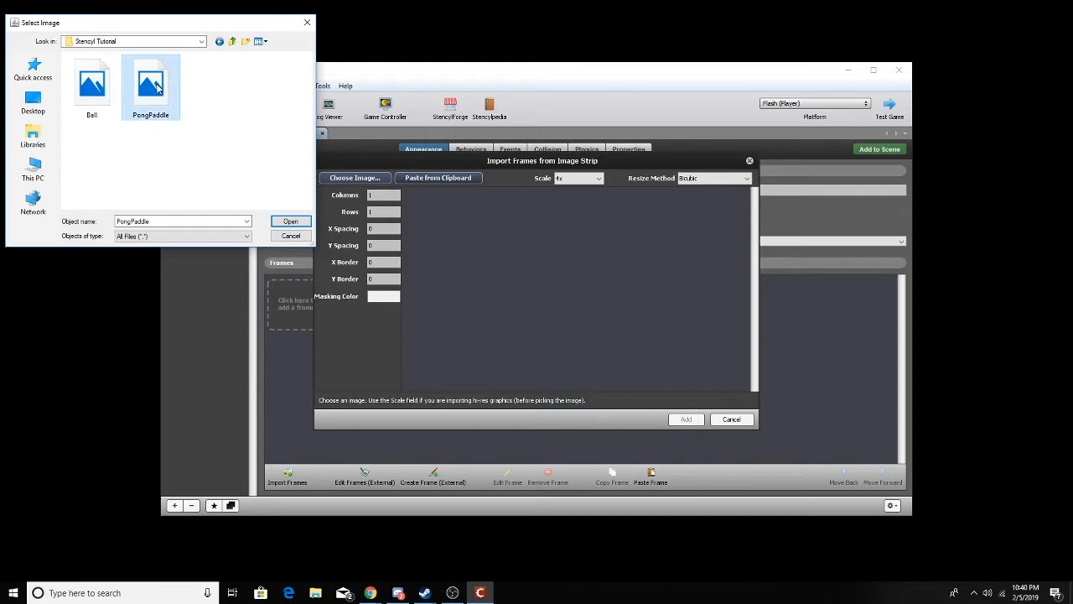
pyautogui.click(293, 221)
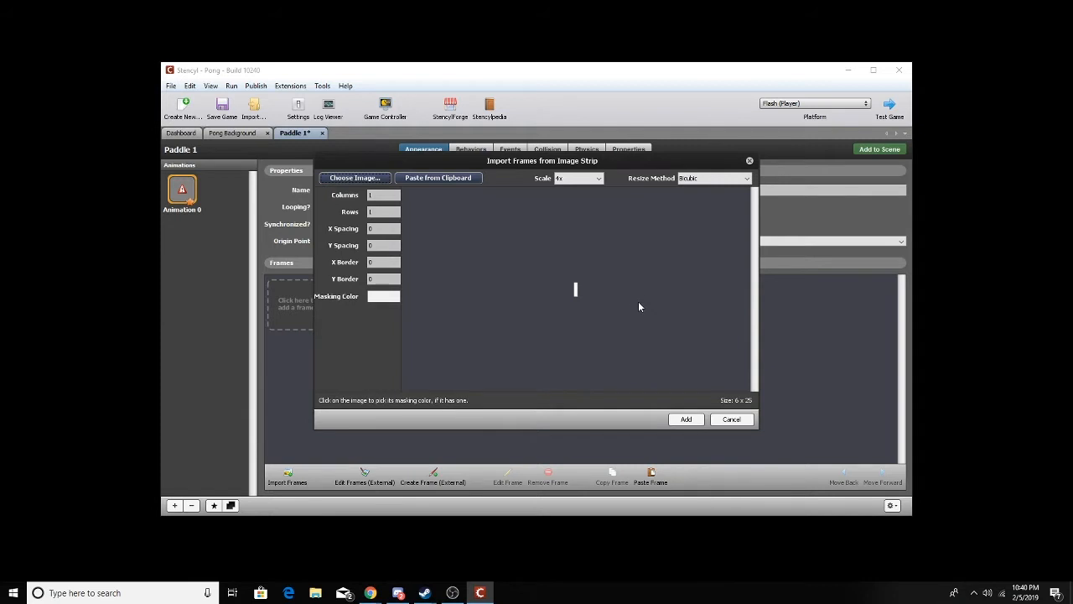
pyautogui.click(688, 419)
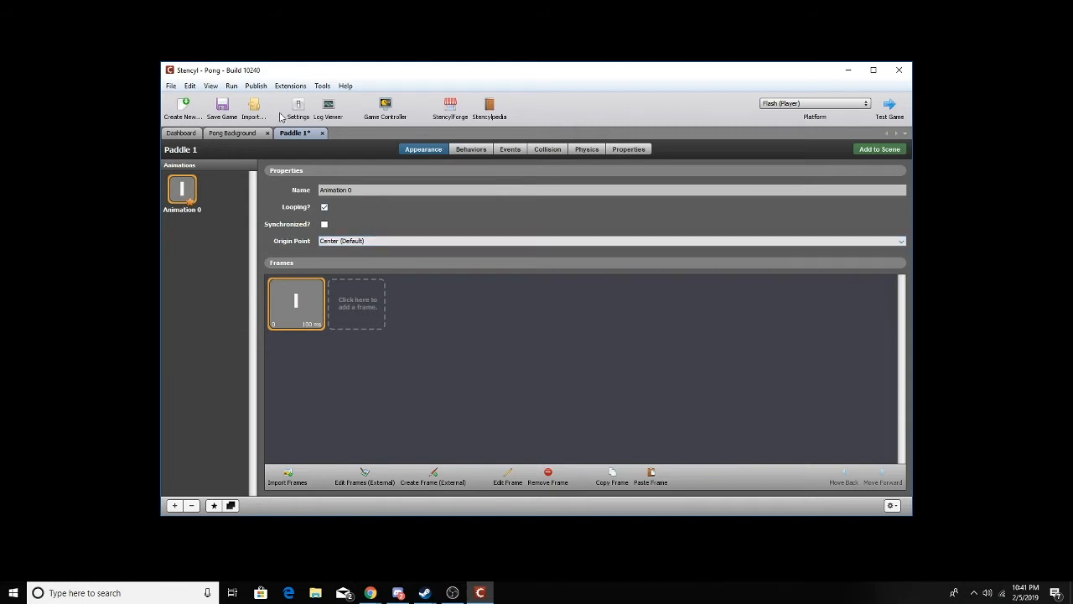
pyautogui.click(223, 105)
# Attach the 2 Way Vertical Movement behavior from the Controls library category to Paddle 1.
pyautogui.click(467, 150)
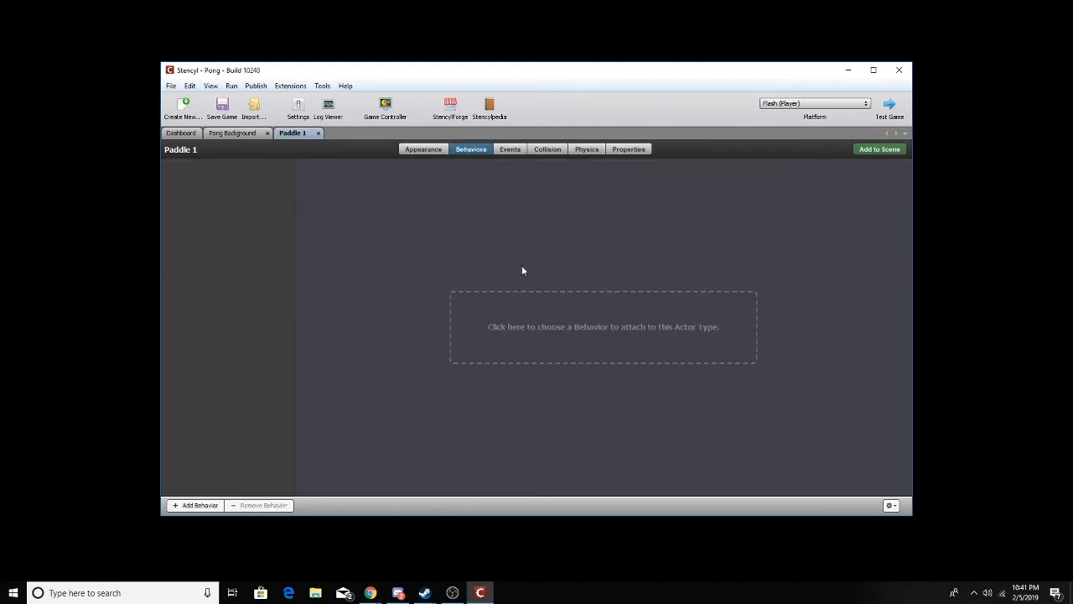
pyautogui.click(592, 363)
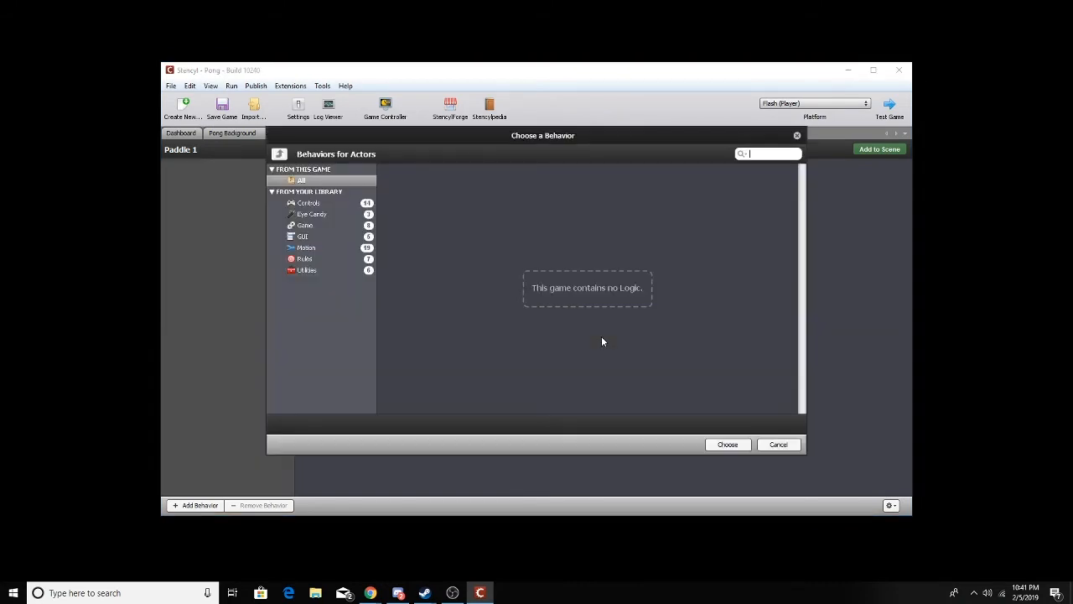
pyautogui.click(317, 204)
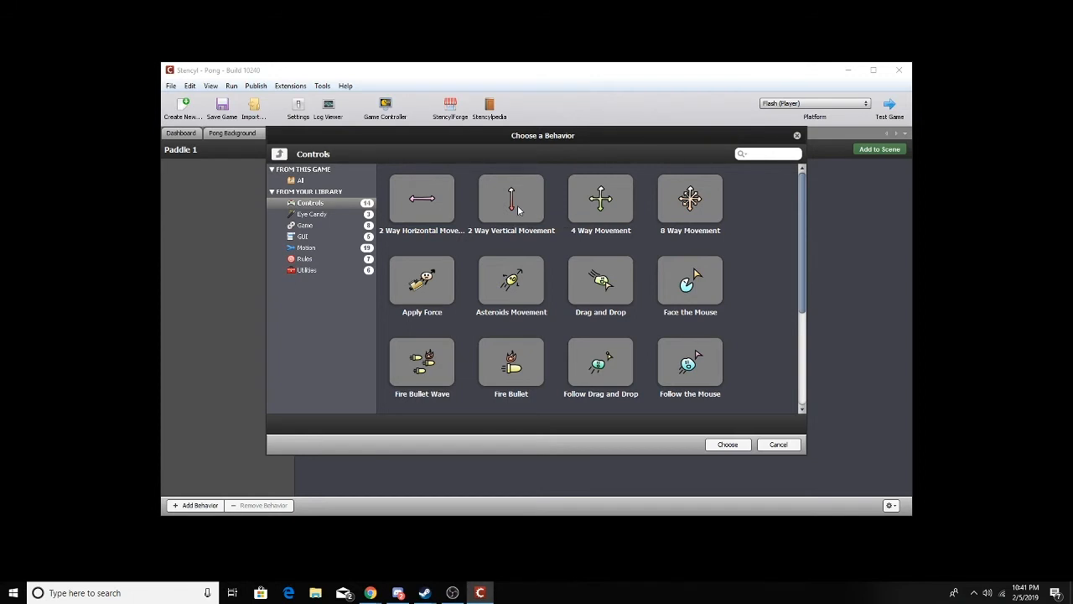
pyautogui.click(507, 203)
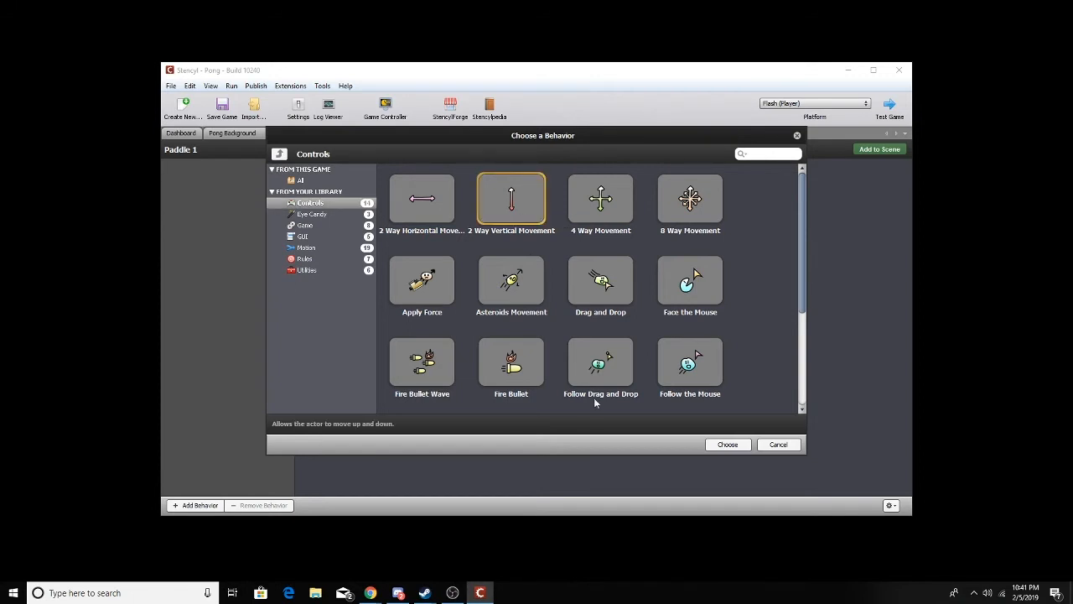
pyautogui.click(727, 445)
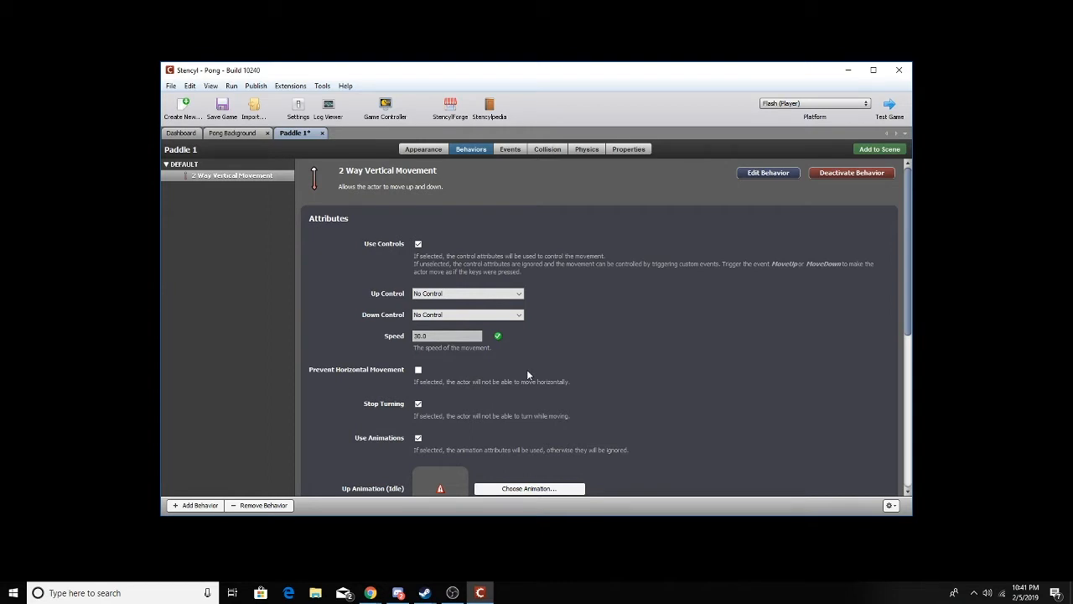
# Add two custom game controls in the game settings, named W and S and bound to the W and S keys.
pyautogui.click(442, 294)
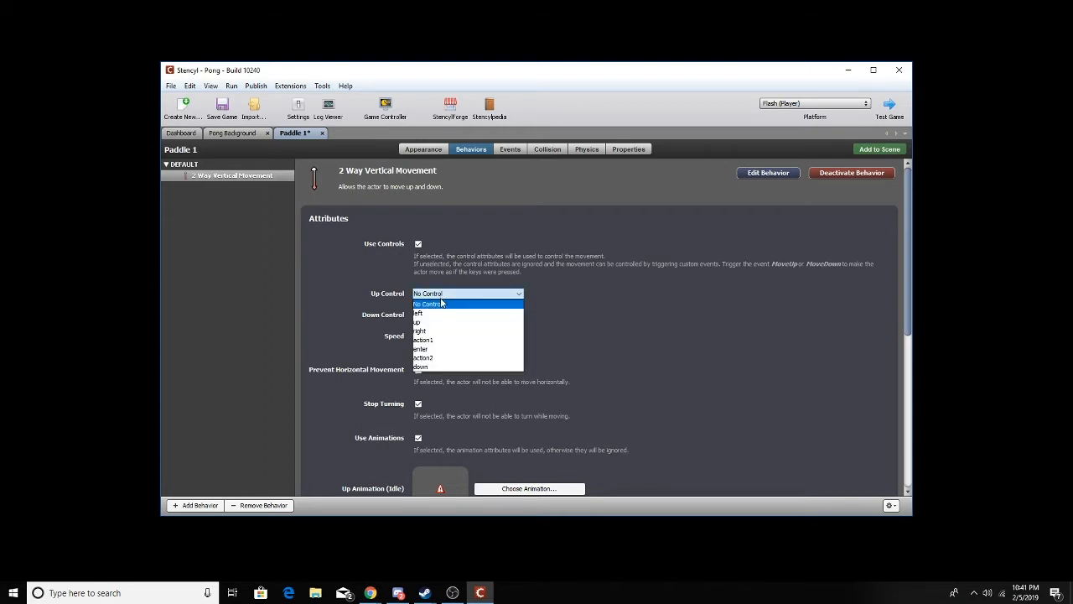
pyautogui.click(500, 283)
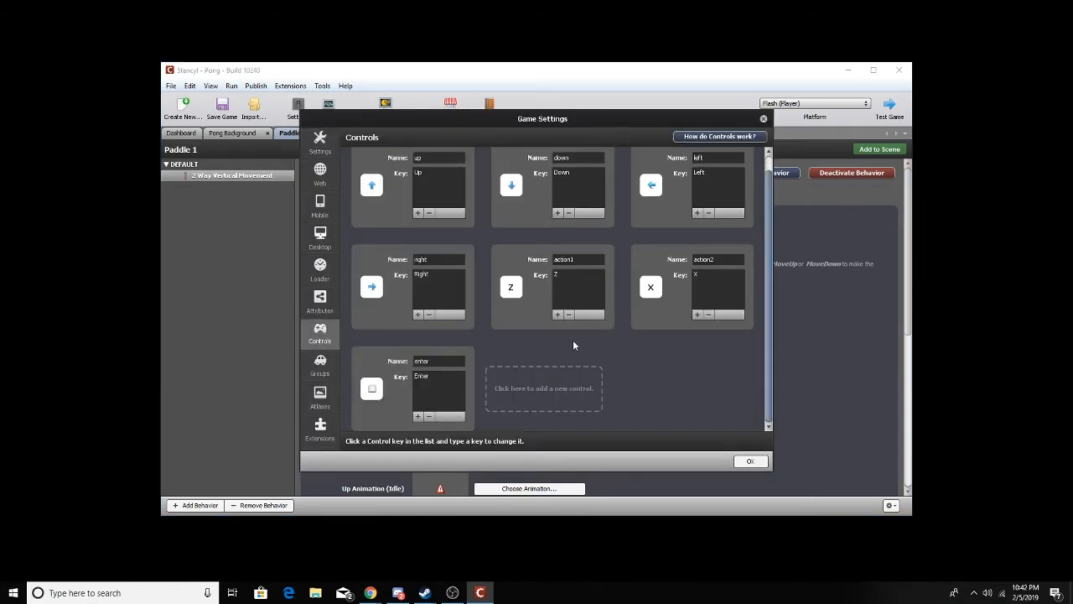
pyautogui.click(577, 373)
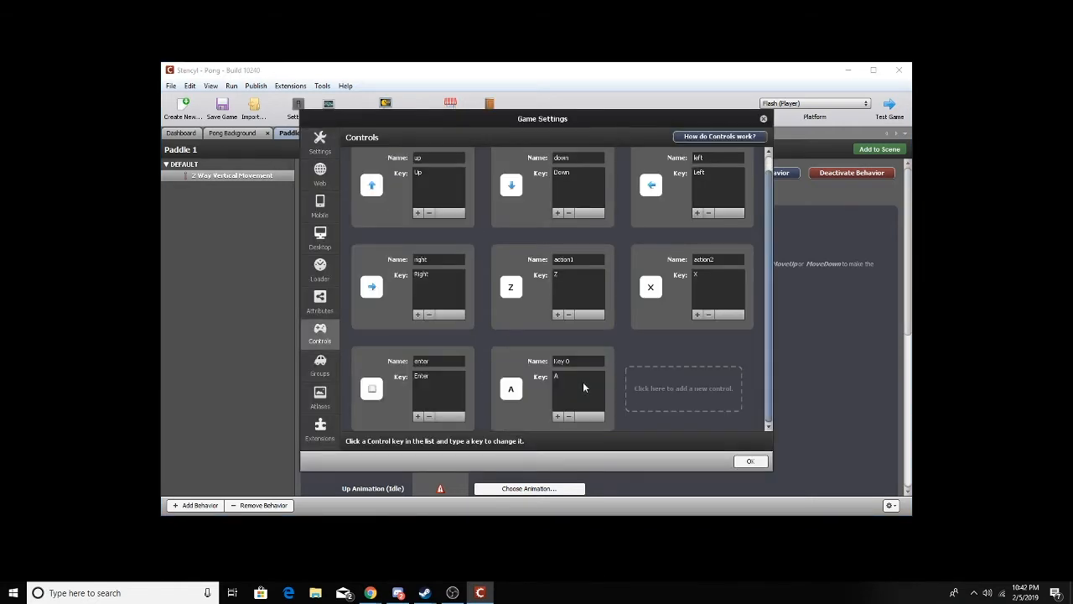
pyautogui.click(558, 377)
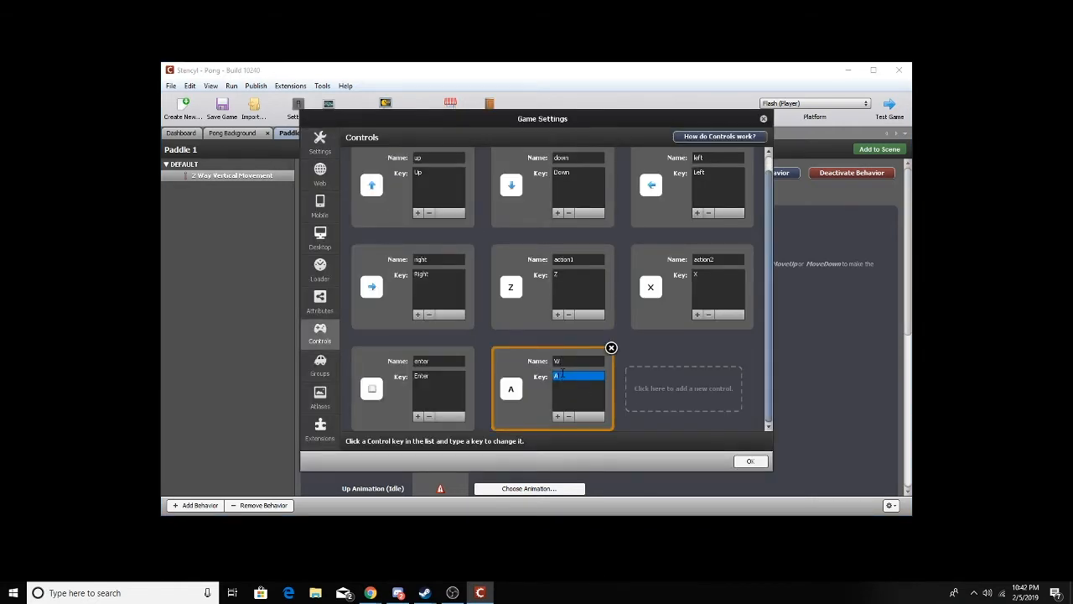
pyautogui.press('w')
pyautogui.click(709, 373)
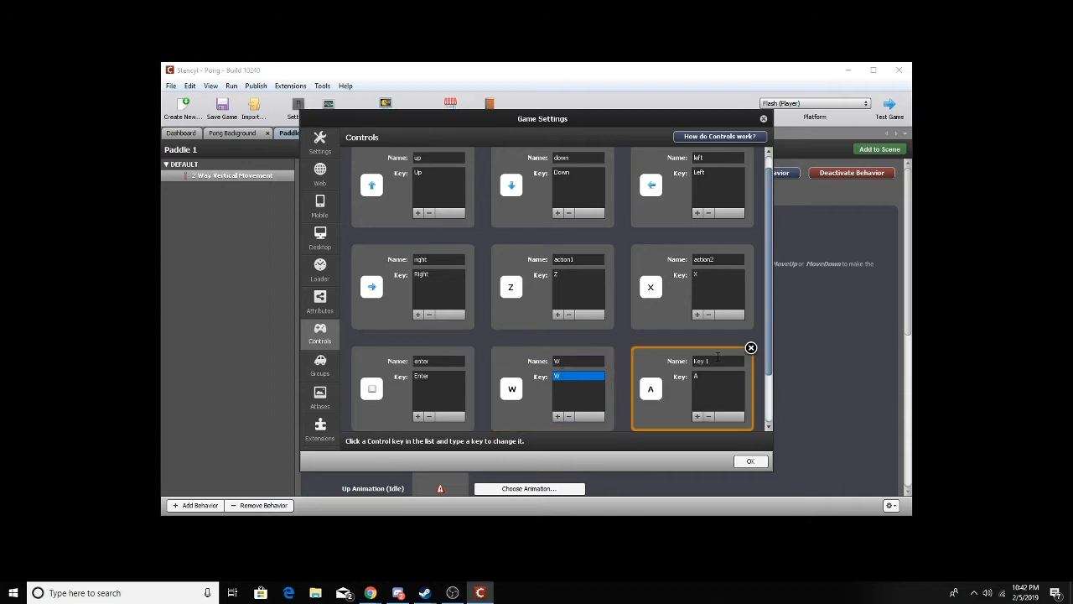
pyautogui.press('s')
# Add a third custom control named R, bound to the R key, and leave the game settings.
pyautogui.click(394, 415)
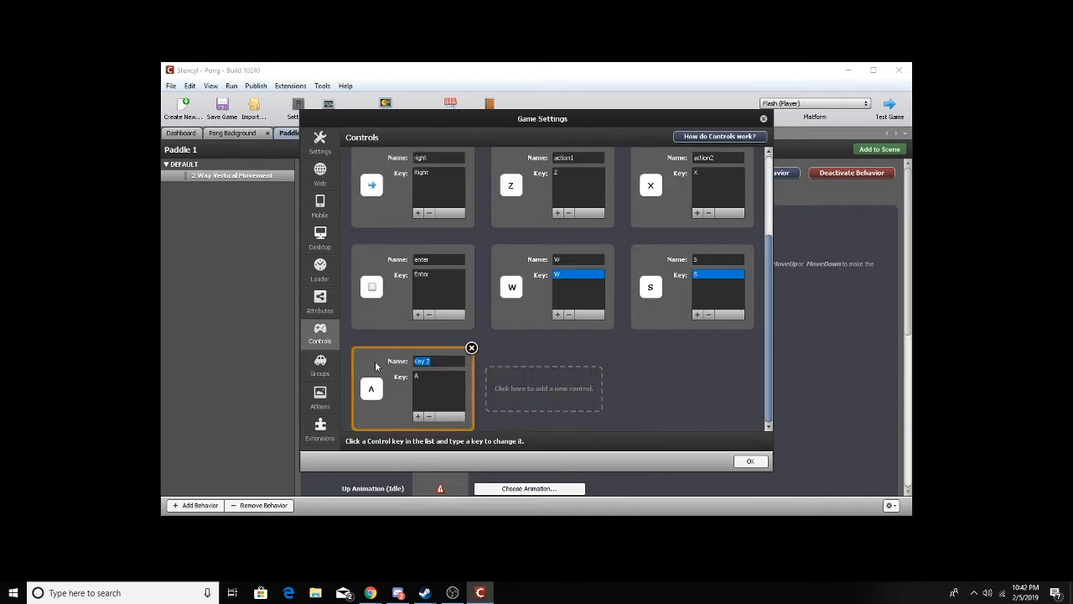
pyautogui.click(435, 376)
pyautogui.press('r')
pyautogui.scroll(1, 524, 397)
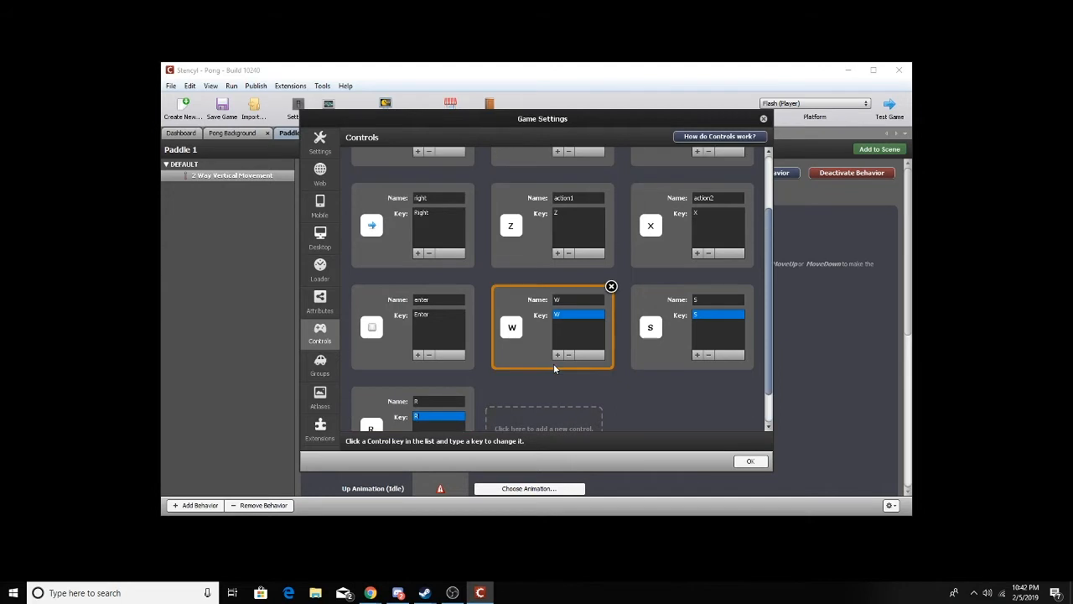
pyautogui.scroll(-1, 721, 201)
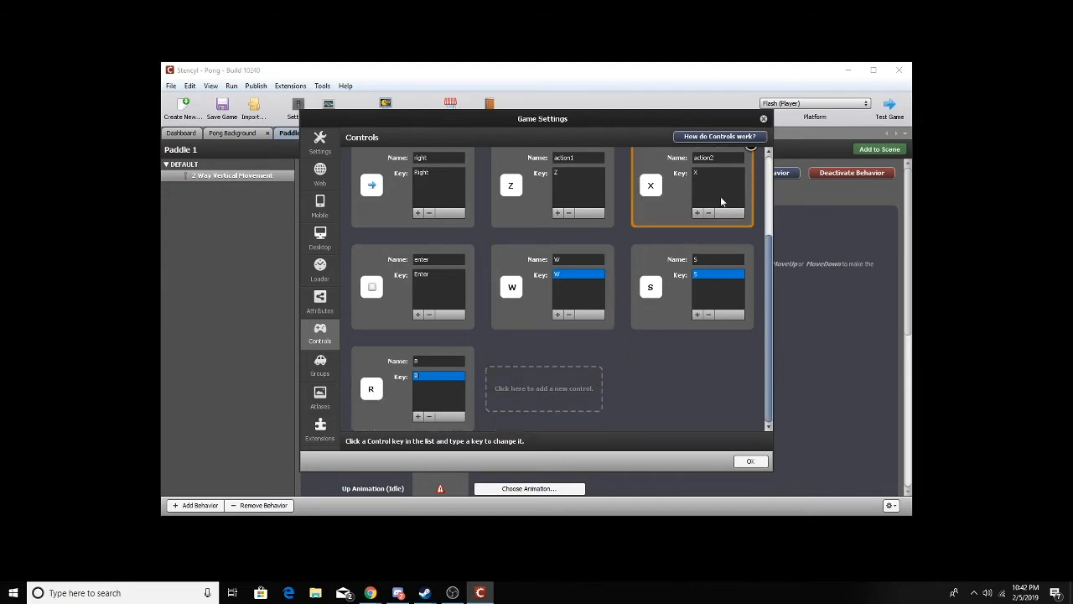
pyautogui.click(763, 118)
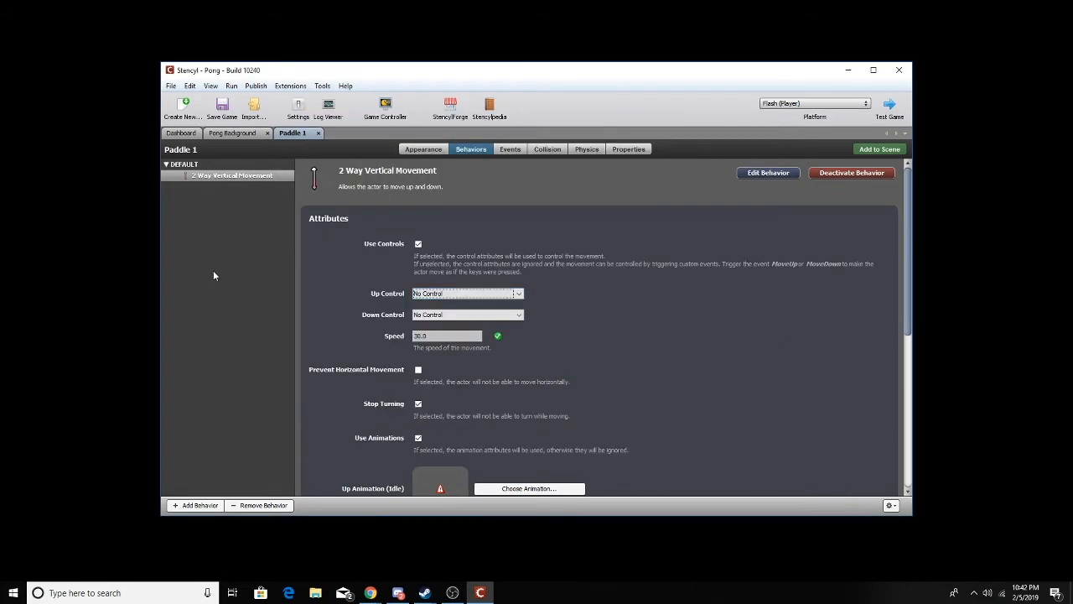
# Close Paddle 1 and reopen it from the Pong Background scene at its 2 Way Vertical Movement behavior to reload the control choices.
pyautogui.click(431, 292)
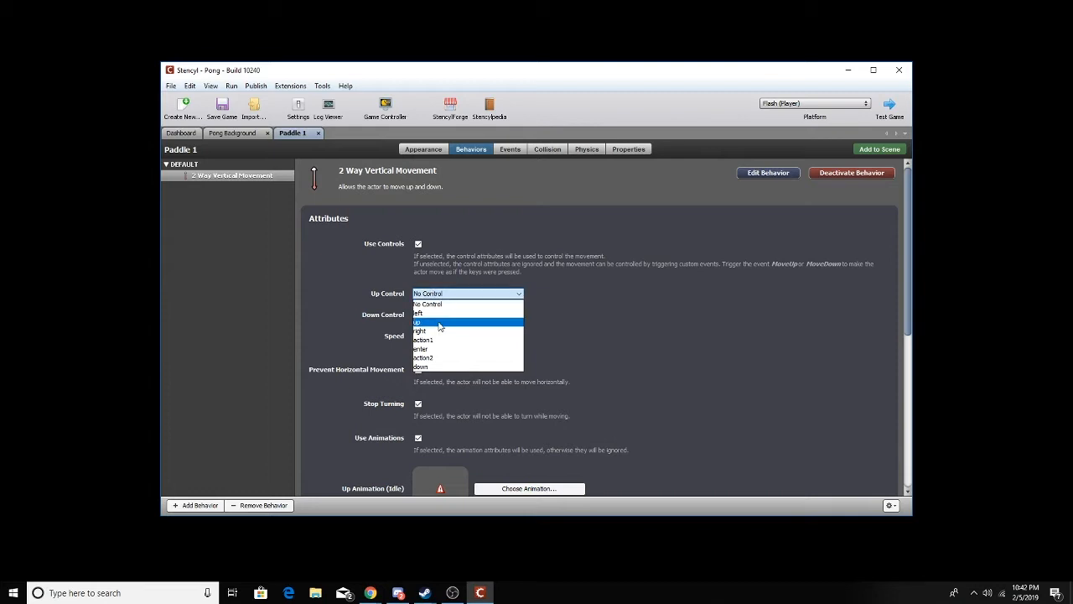
pyautogui.click(439, 324)
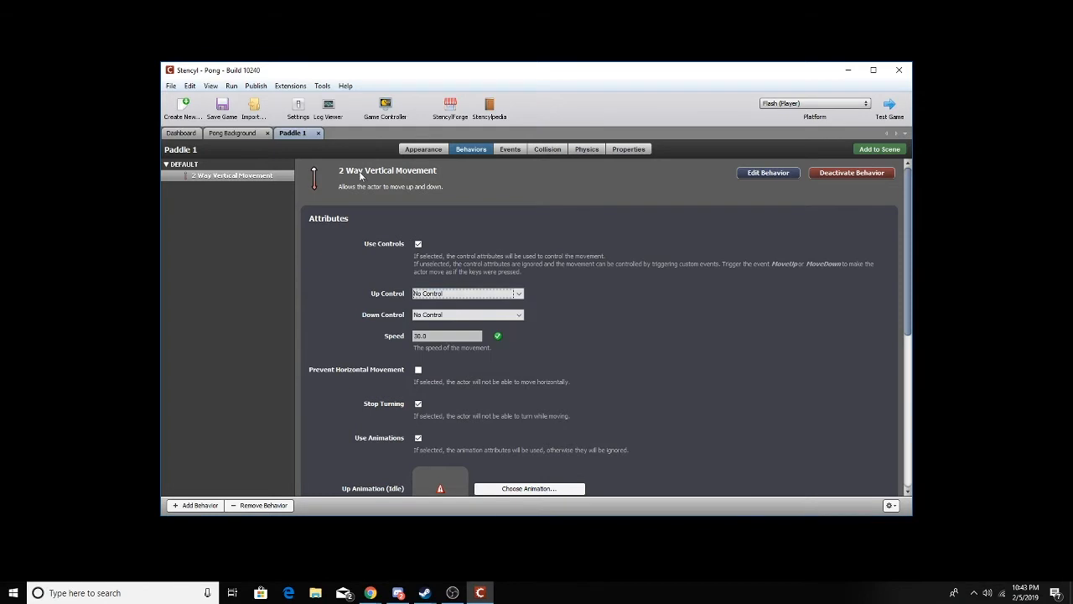
pyautogui.click(318, 133)
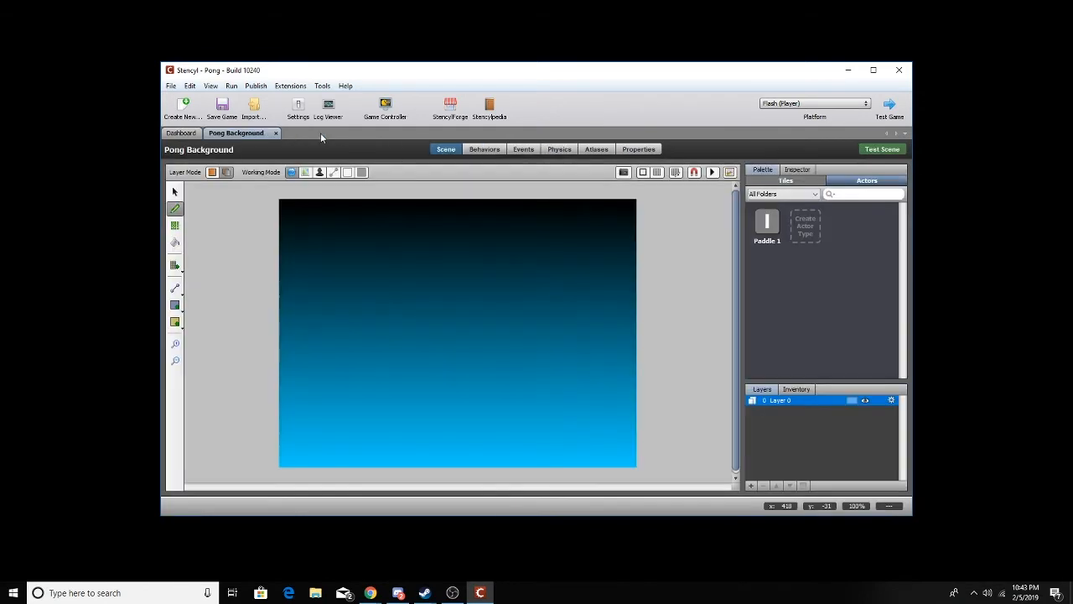
pyautogui.click(776, 227)
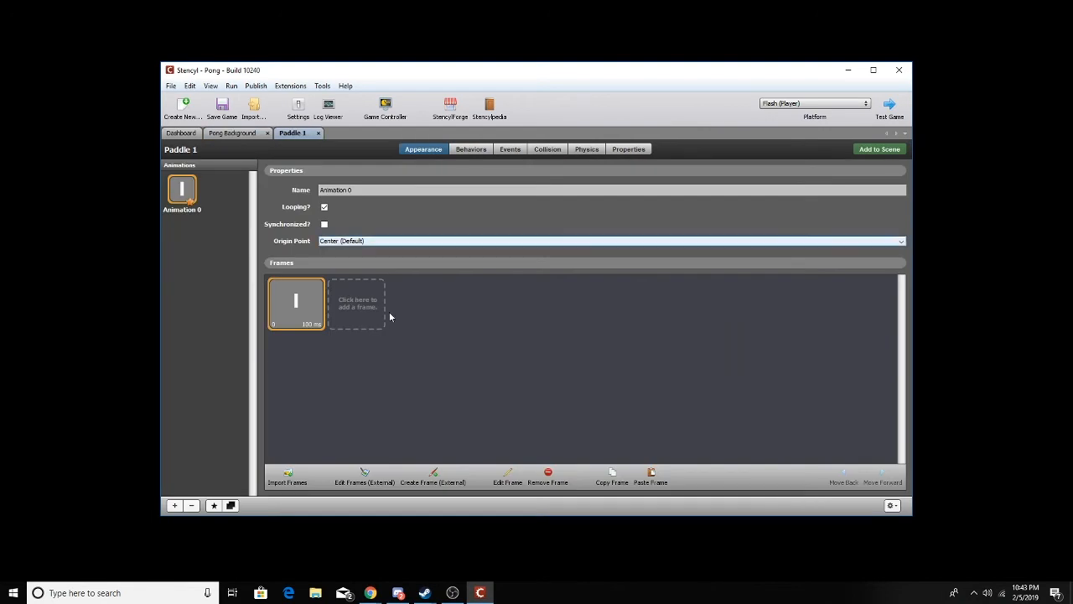
pyautogui.click(480, 149)
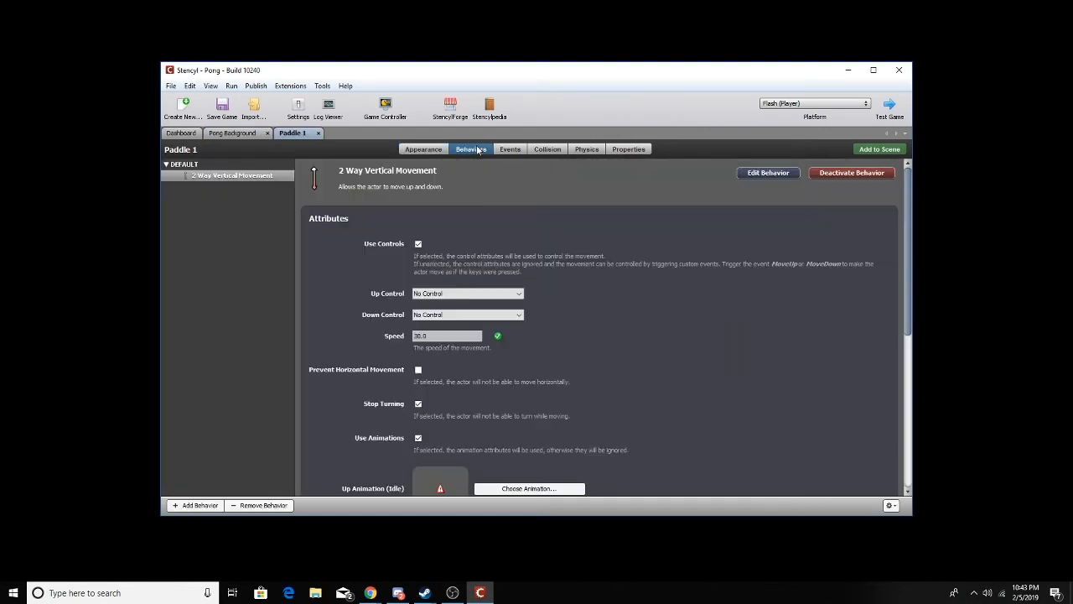
# Set the 2 Way Vertical Movement behavior's Up Control to W and Down Control to S, and save the game.
pyautogui.click(460, 293)
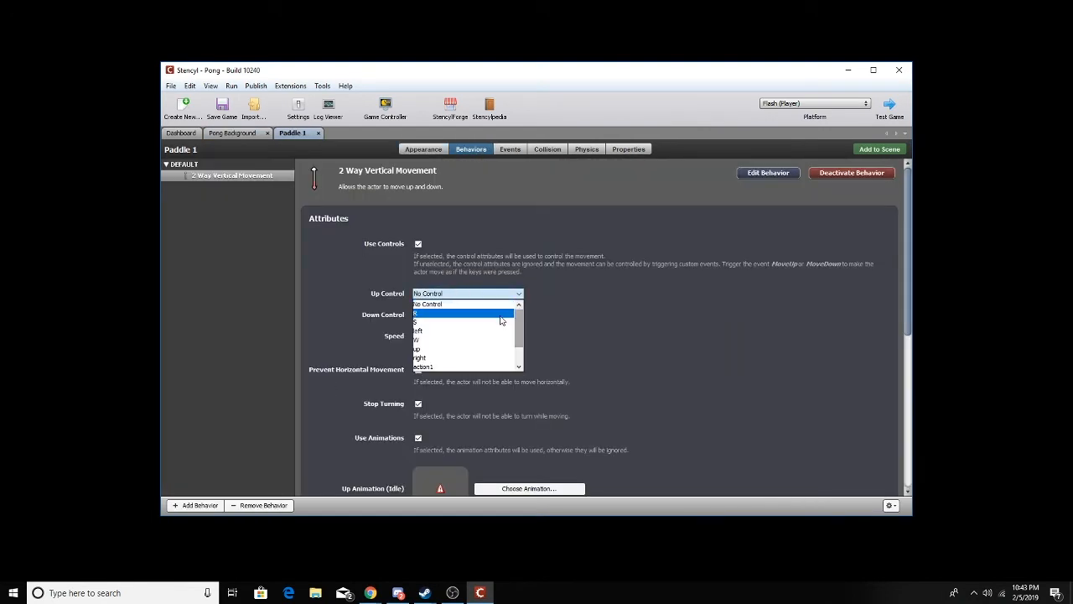
pyautogui.scroll(-1, 473, 319)
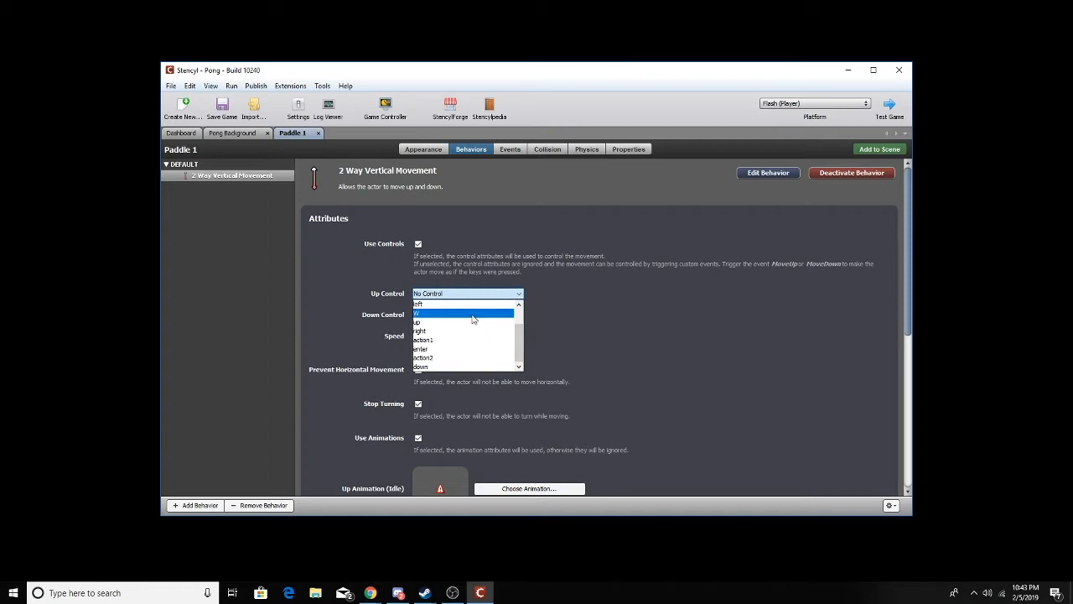
pyautogui.click(473, 314)
pyautogui.click(473, 316)
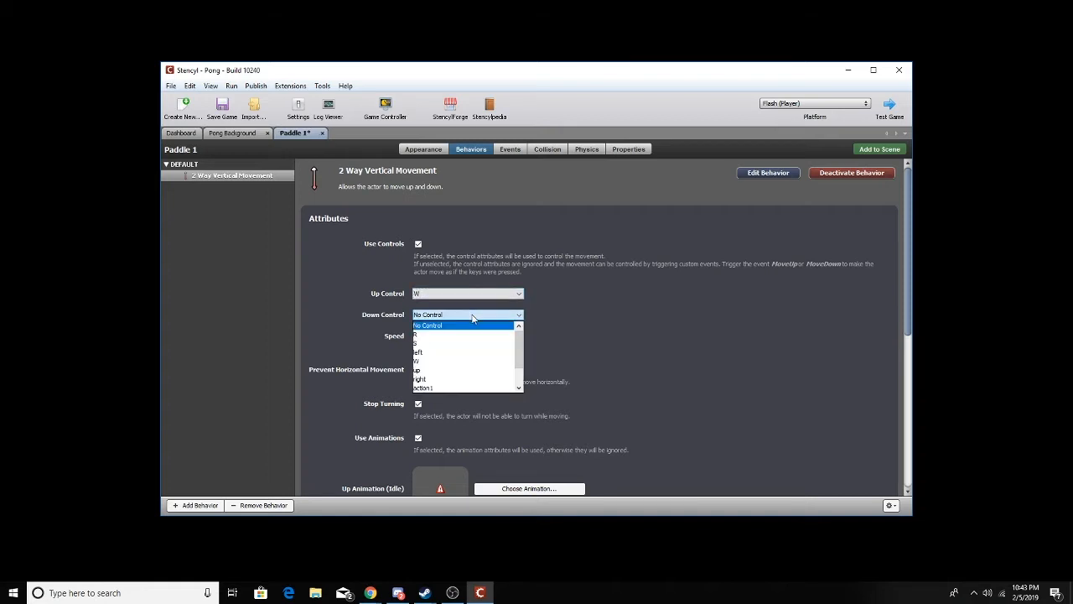
pyautogui.click(469, 343)
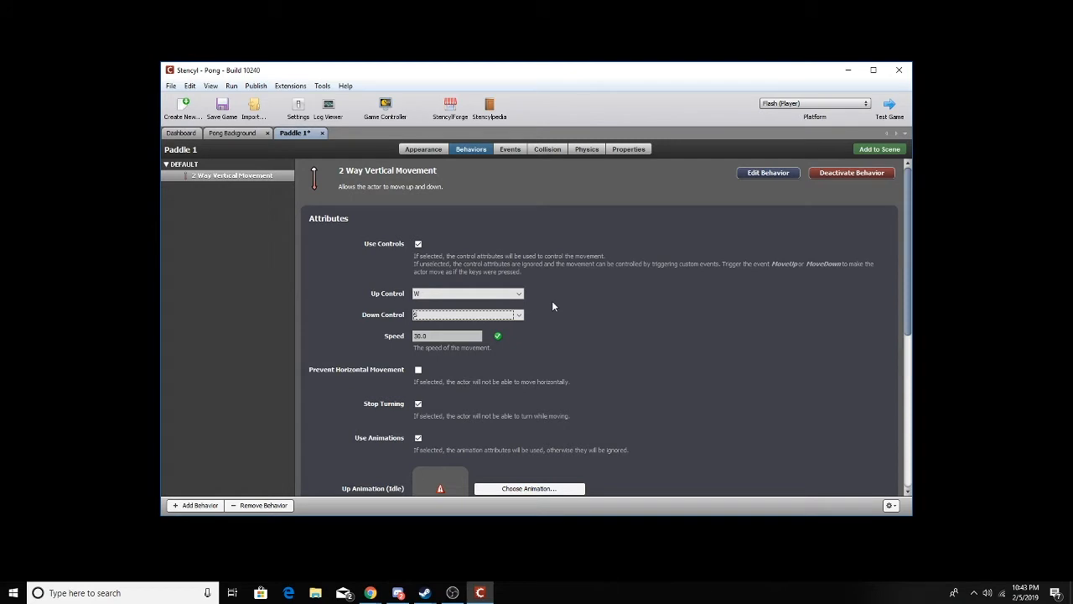
pyautogui.hotkey('ctrl', 's')
# Set Paddle 1's physics actor kind to Cannot be pushed, and save the game.
pyautogui.scroll(-3, 592, 291)
pyautogui.scroll(3, 592, 291)
pyautogui.click(520, 150)
pyautogui.click(582, 151)
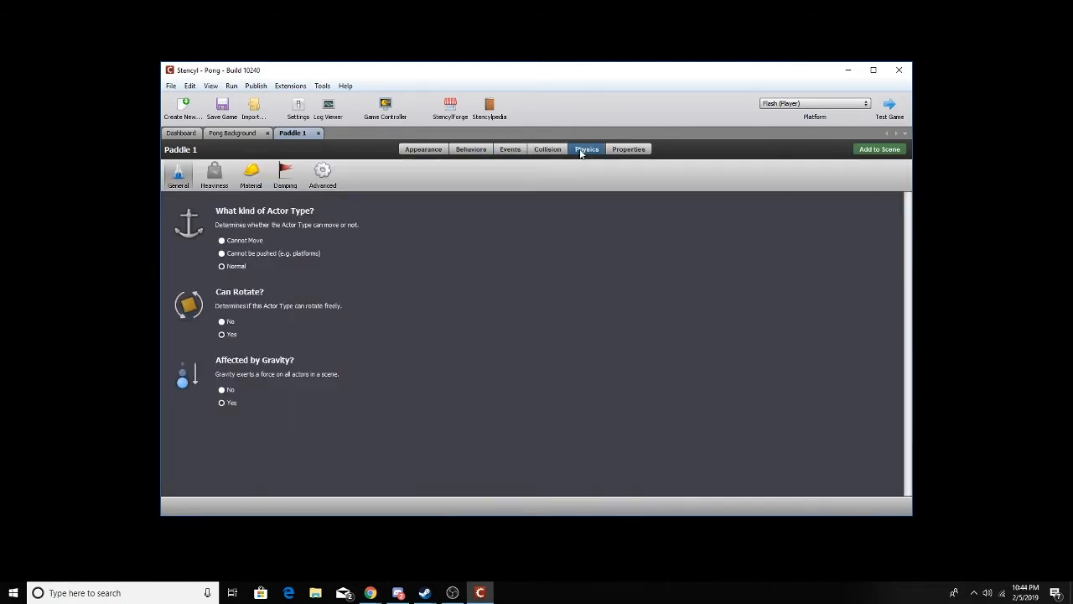
pyautogui.click(256, 253)
pyautogui.hotkey('ctrl', 's')
# Attach the Cannot Exit Screen behavior from the Motion library category to Paddle 1, and save the game.
pyautogui.click(471, 149)
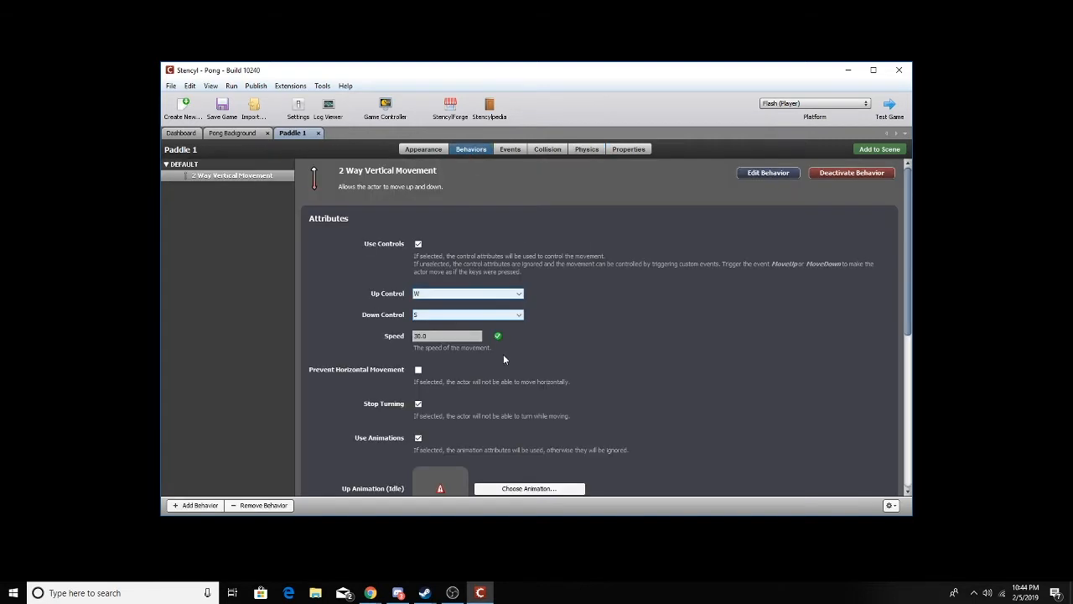
pyautogui.click(188, 506)
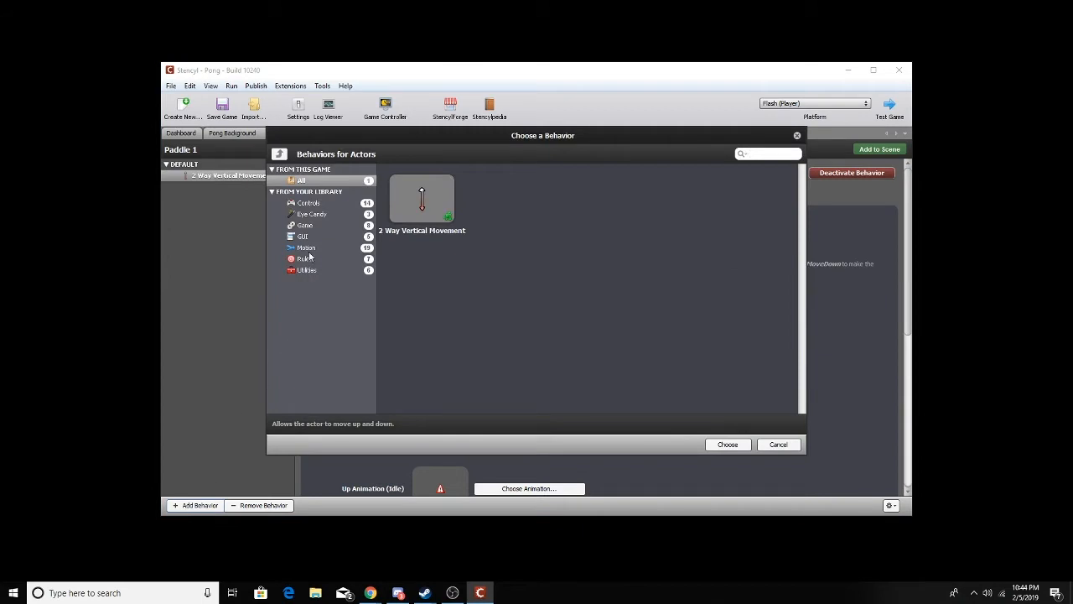
pyautogui.press('Escape')
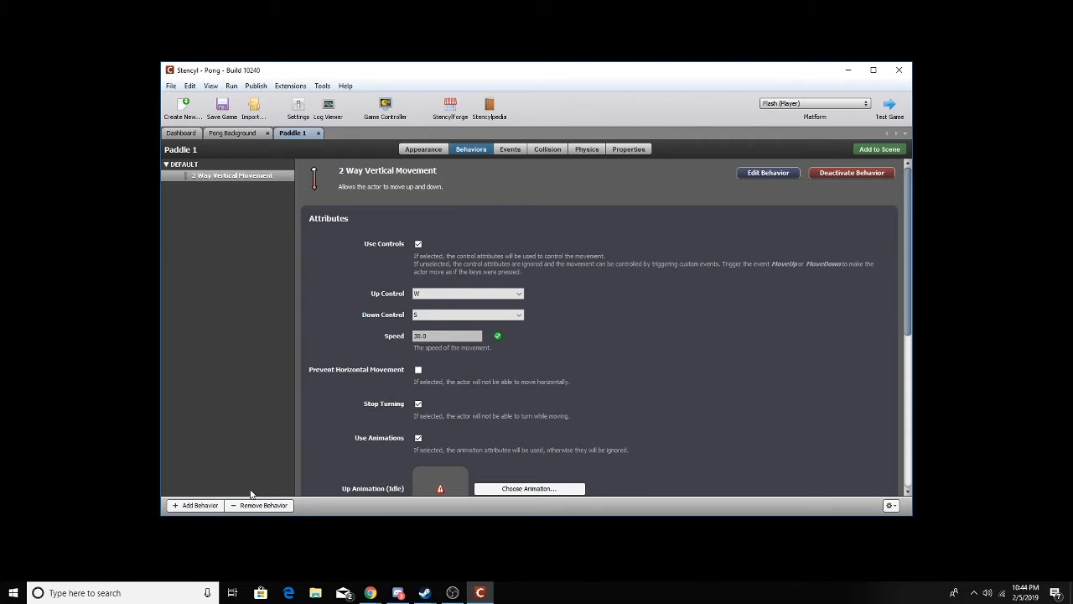
pyautogui.click(191, 504)
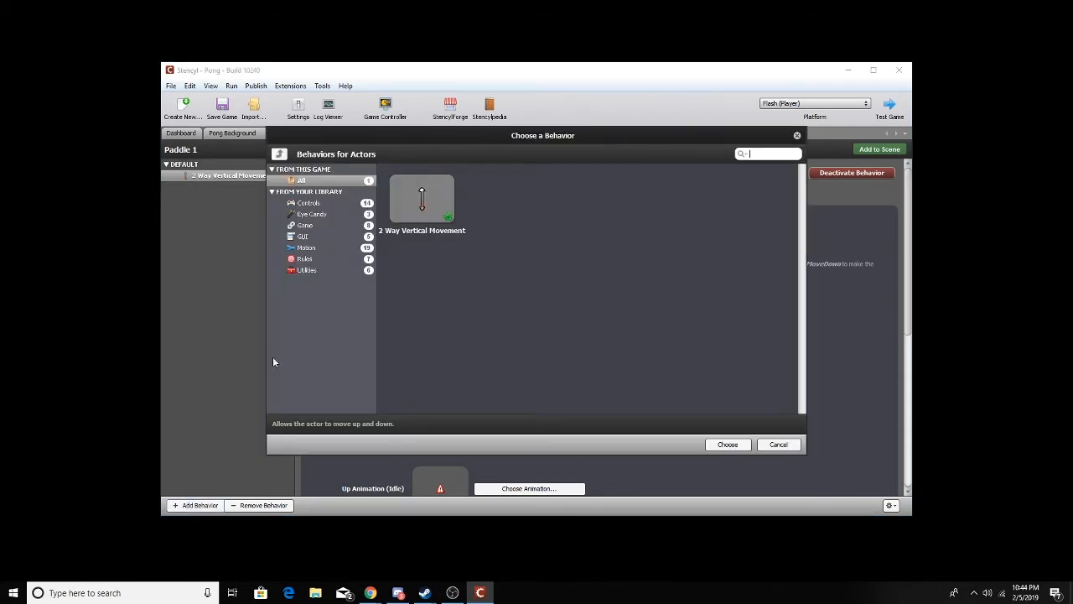
pyautogui.click(307, 249)
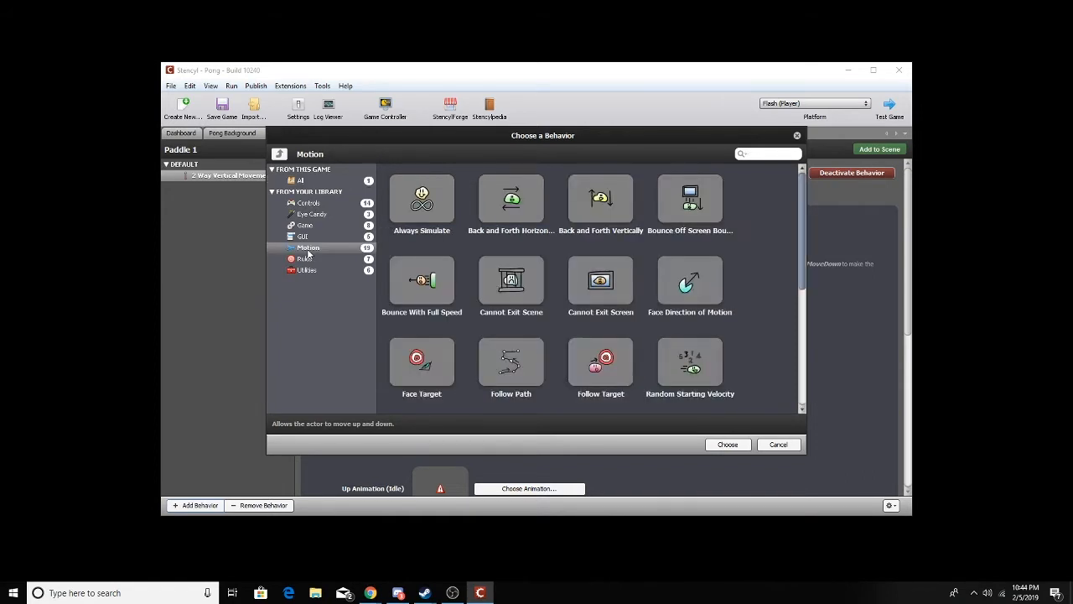
pyautogui.click(602, 293)
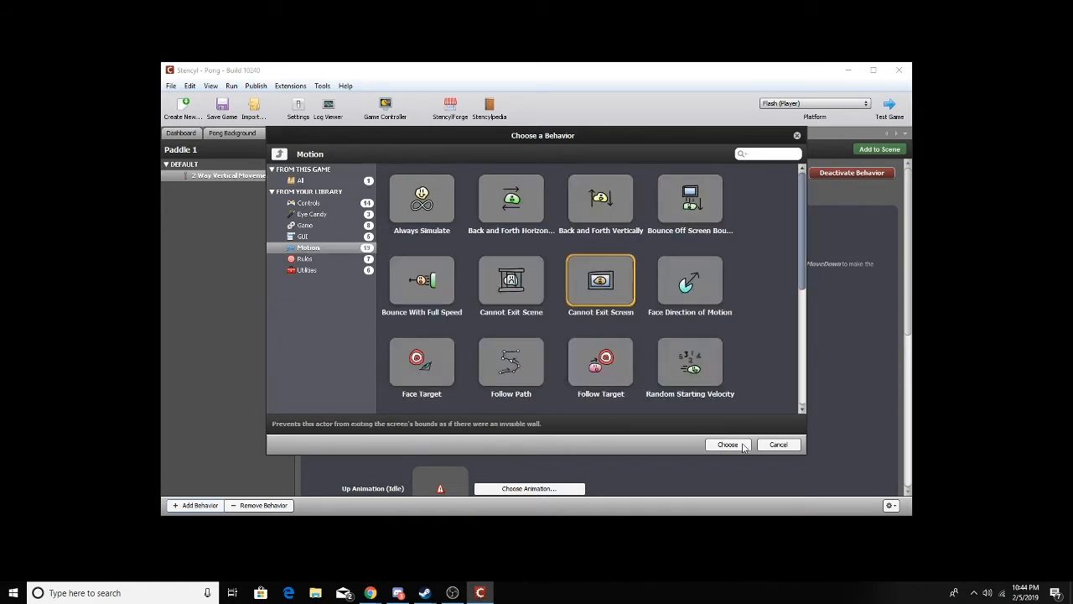
pyautogui.click(728, 445)
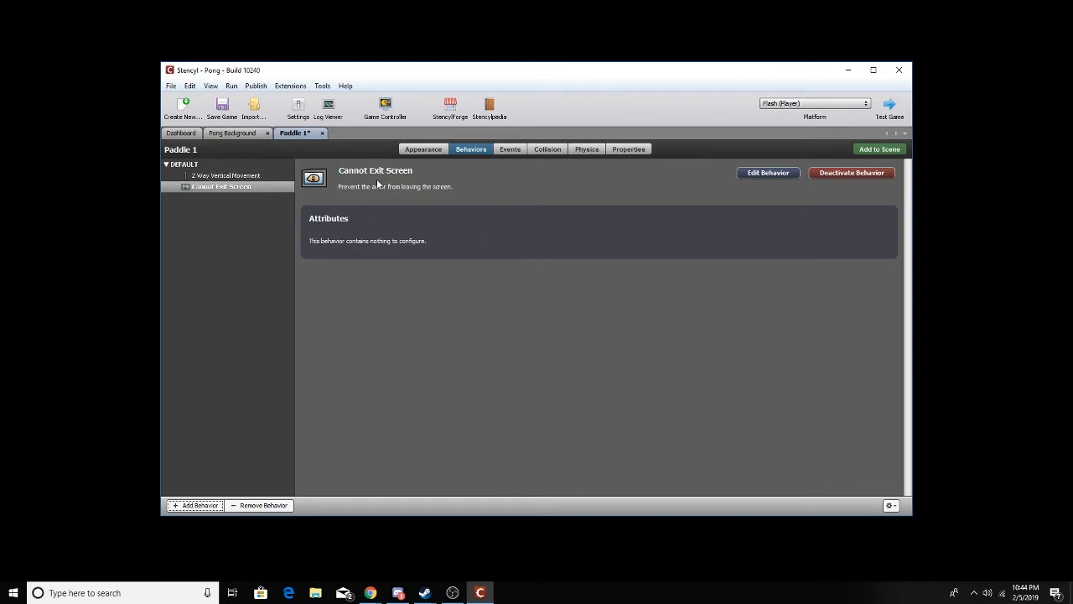
pyautogui.hotkey('ctrl', 's')
# Show the grid in the Pong Background scene, place Paddle 1 one tile from the scene's left edge at about mid-height, and save.
pyautogui.click(235, 134)
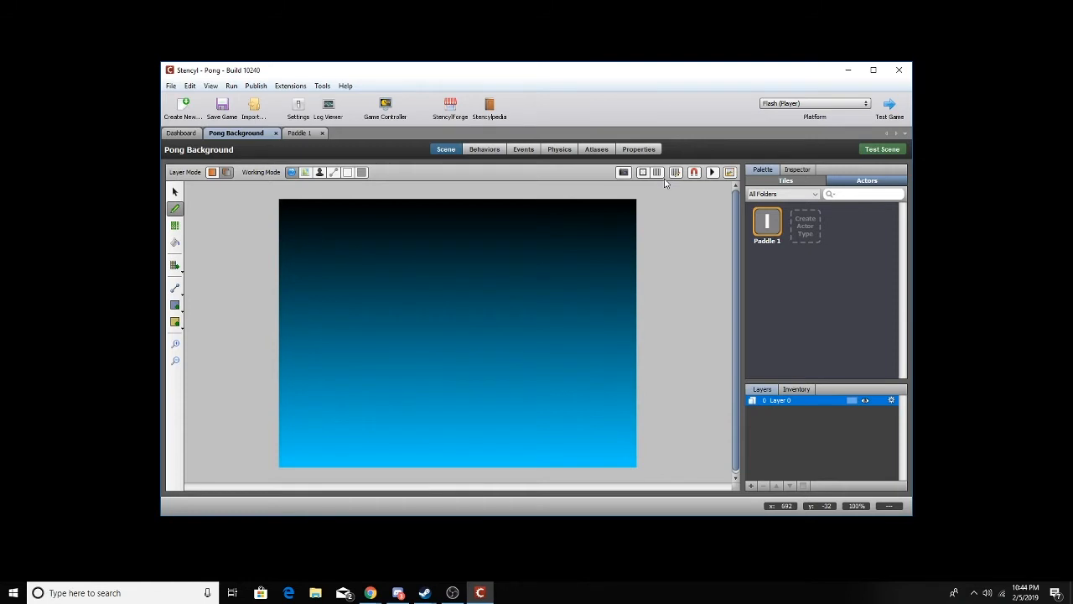
pyautogui.click(658, 173)
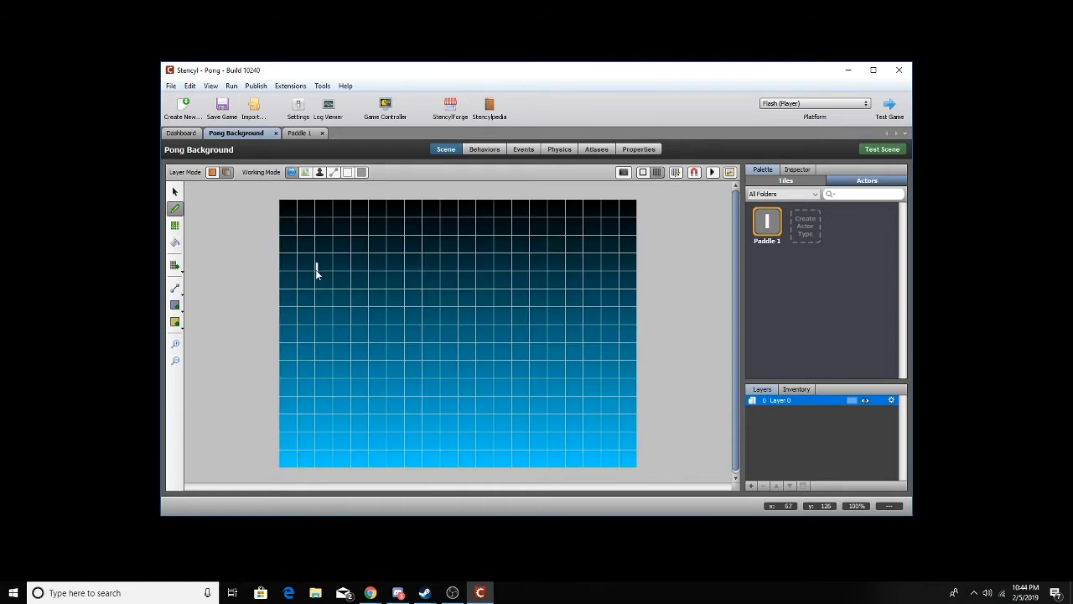
pyautogui.click(297, 327)
pyautogui.hotkey('ctrl', 's')
# Test the scene by moving the paddle up and down repeatedly, and close the Flash Player test window.
pyautogui.click(877, 150)
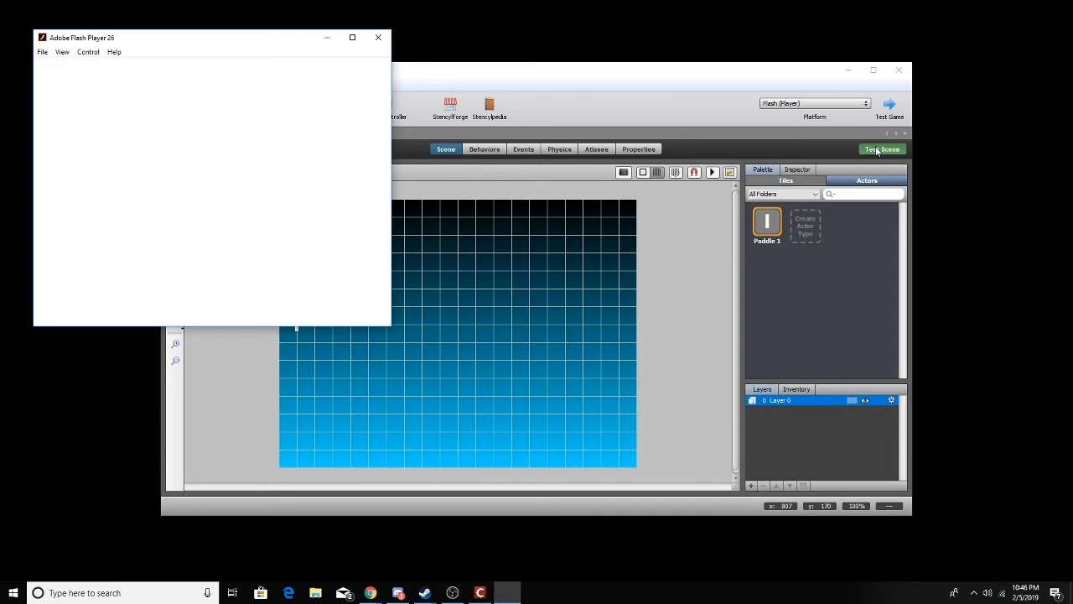
pyautogui.press('Down')
pyautogui.press('Up')
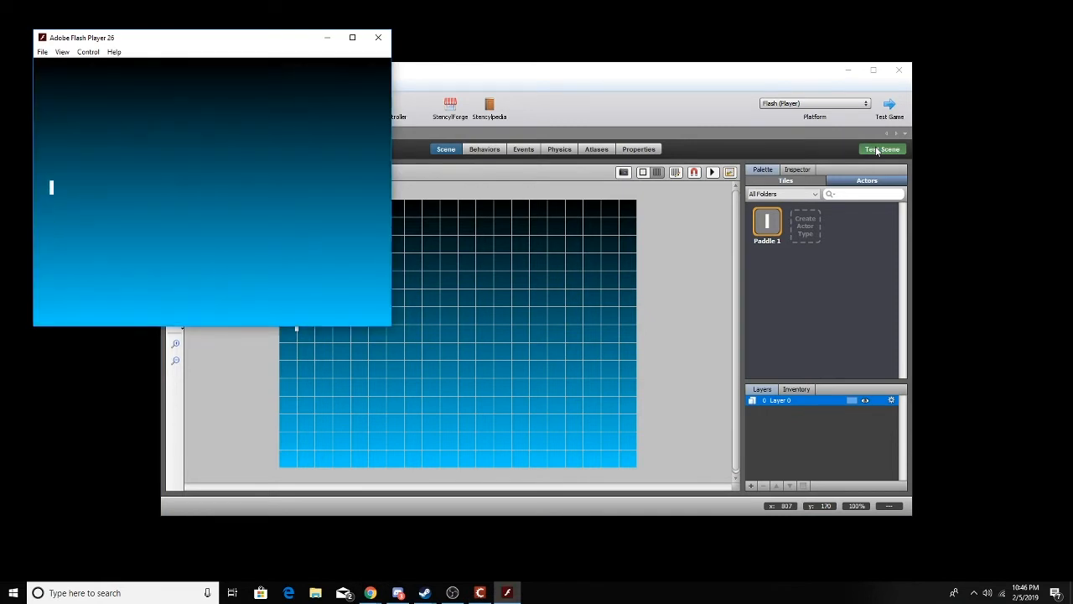
pyautogui.press('Down')
pyautogui.press('Up')
pyautogui.press('Down')
pyautogui.press('Up')
pyautogui.press('Down')
pyautogui.press('Up')
pyautogui.press('Down')
pyautogui.press('Up')
pyautogui.press('Down')
pyautogui.press('Up')
pyautogui.press('Down')
pyautogui.press('Up')
pyautogui.press('Down')
pyautogui.press('Up')
pyautogui.press('Down')
pyautogui.click(378, 37)
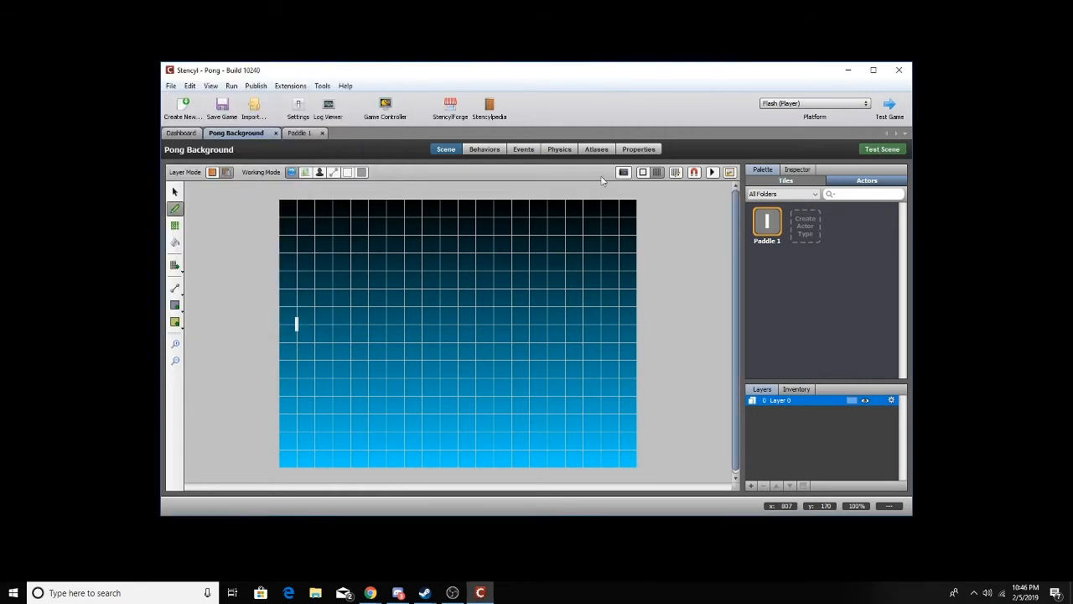
# Create an actor type named Paddle 2 and add an animation to it.
pyautogui.click(806, 228)
pyautogui.write('Paddle 2')
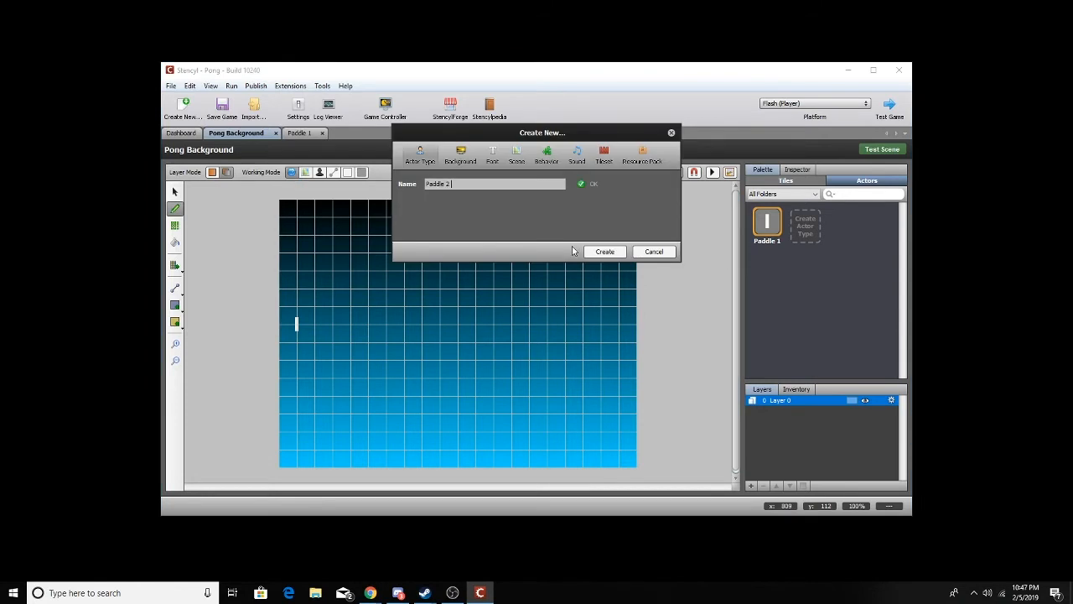
pyautogui.press('Return')
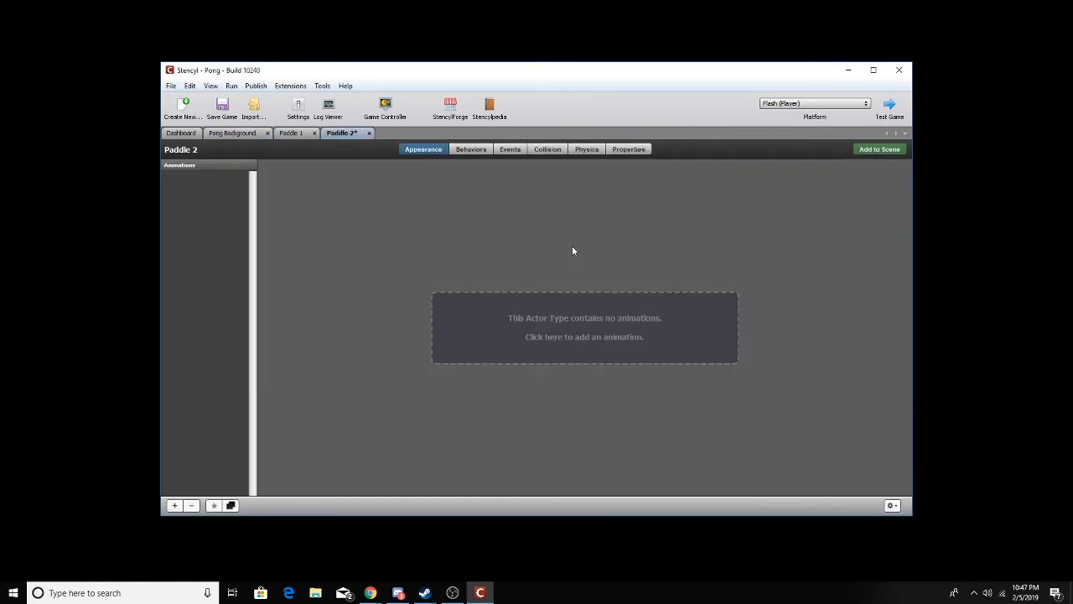
pyautogui.click(538, 315)
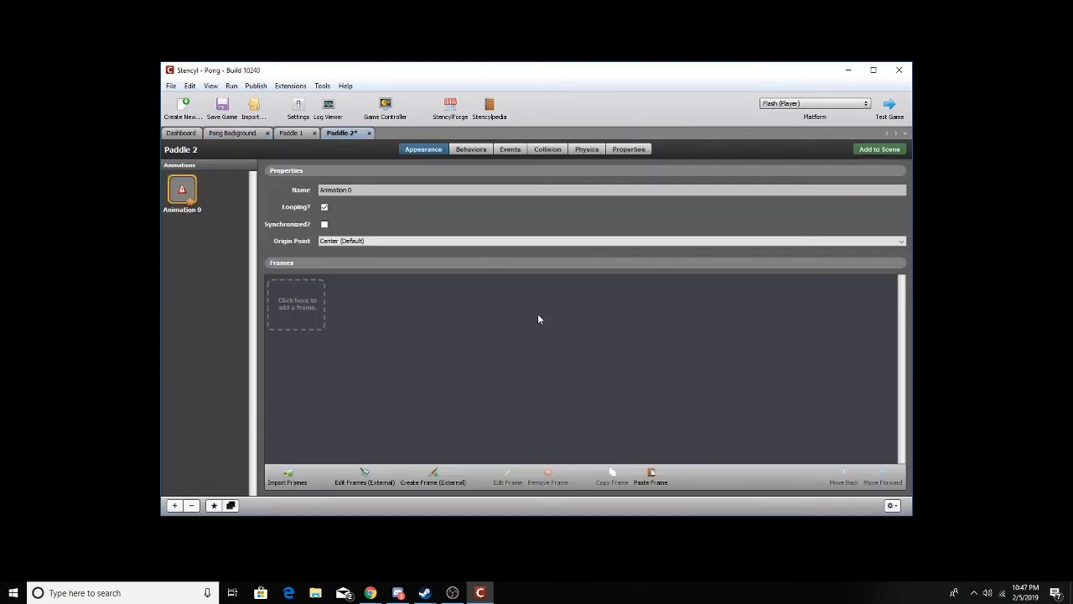
# Import the PongPaddle image as the frame of Paddle 2's animation.
pyautogui.click(303, 325)
pyautogui.click(162, 115)
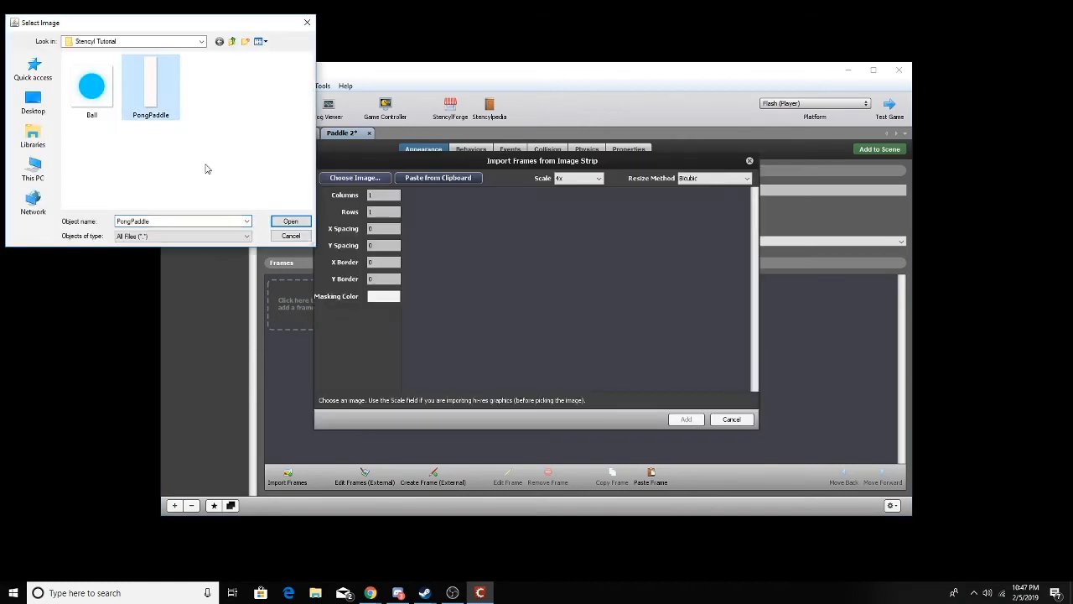
pyautogui.click(290, 223)
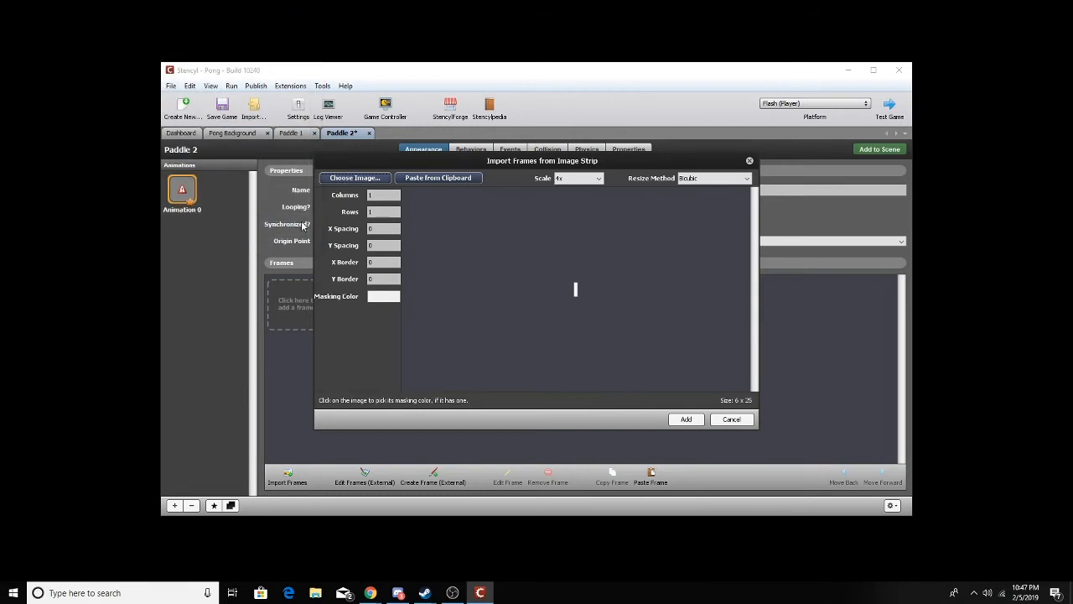
pyautogui.click(686, 419)
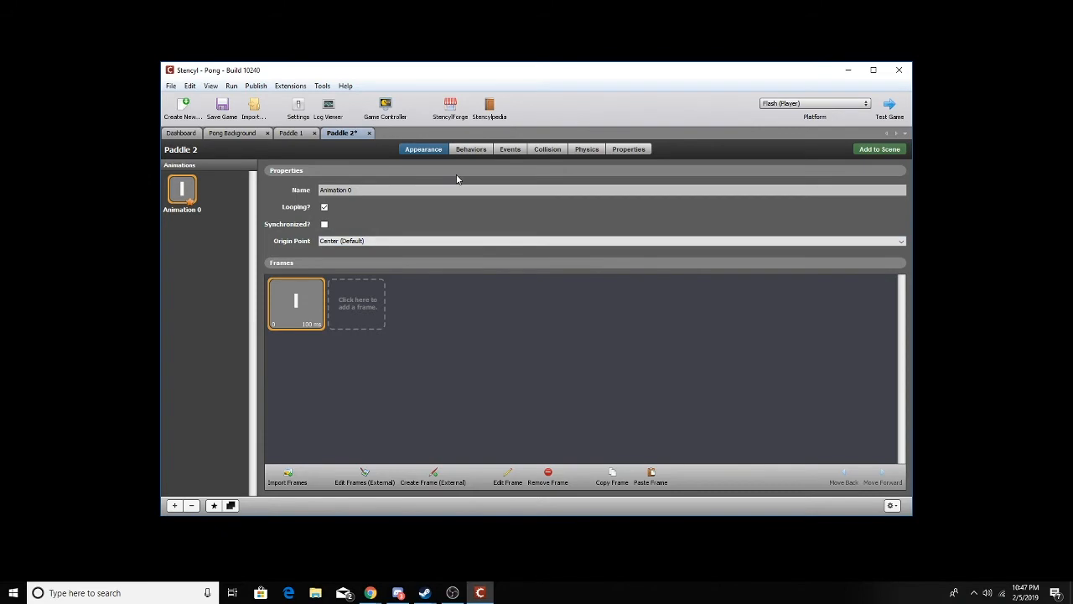
# Attach the game's 2 Way Vertical Movement behavior to Paddle 2.
pyautogui.click(471, 152)
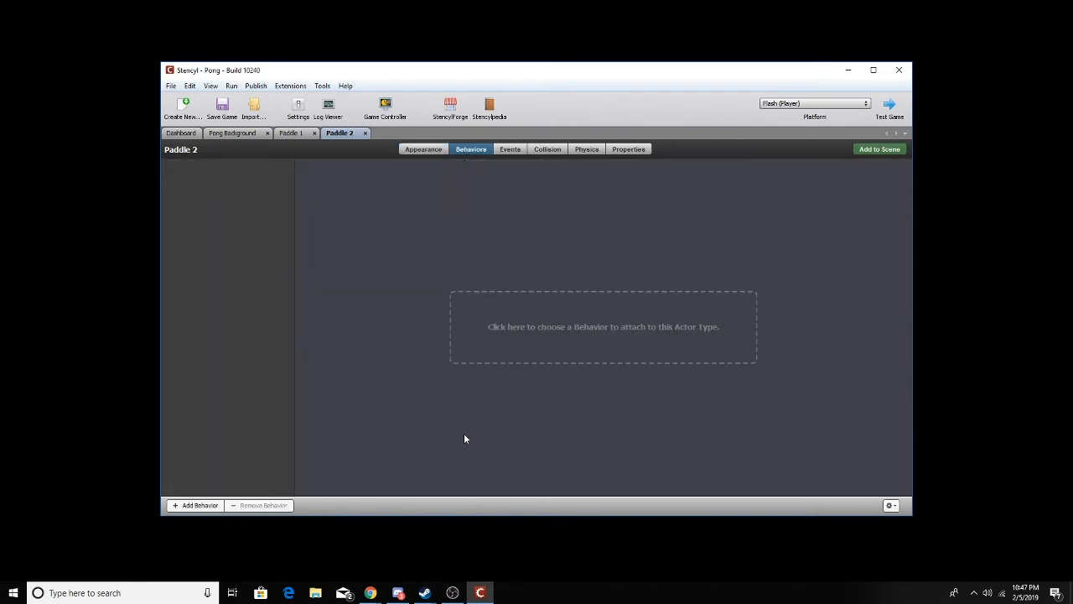
pyautogui.click(595, 326)
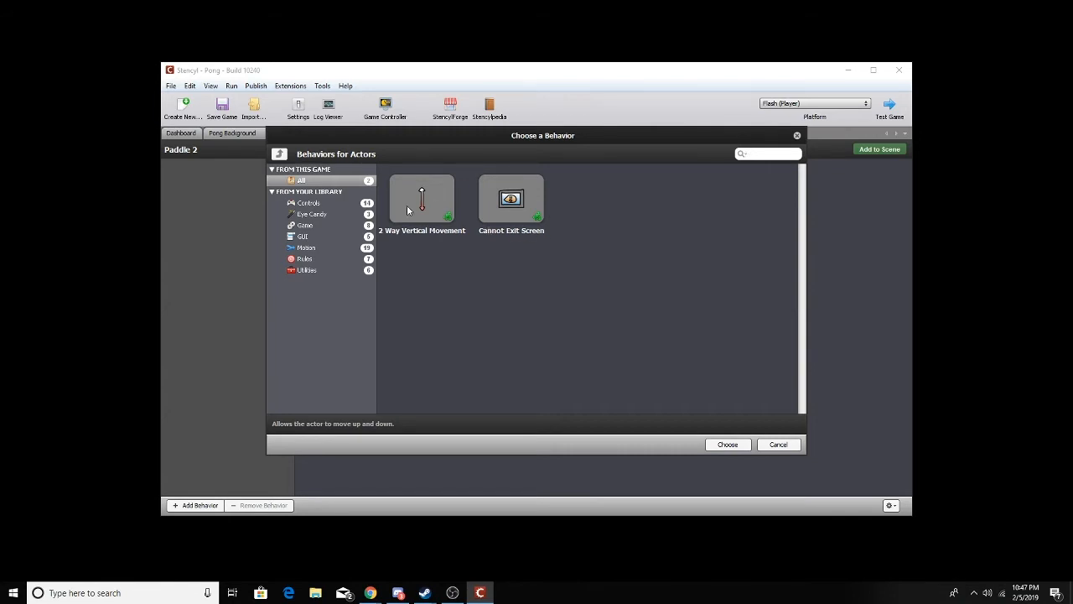
pyautogui.click(437, 200)
pyautogui.click(728, 444)
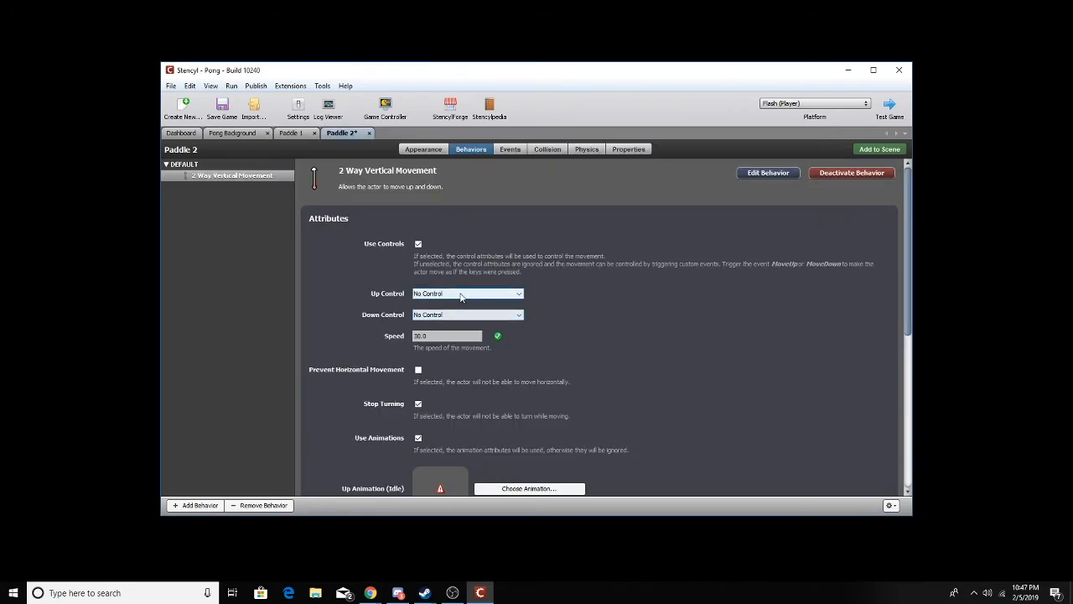
# Set Paddle 2's vertical movement controls to up for Up Control and down for Down Control.
pyautogui.click(461, 294)
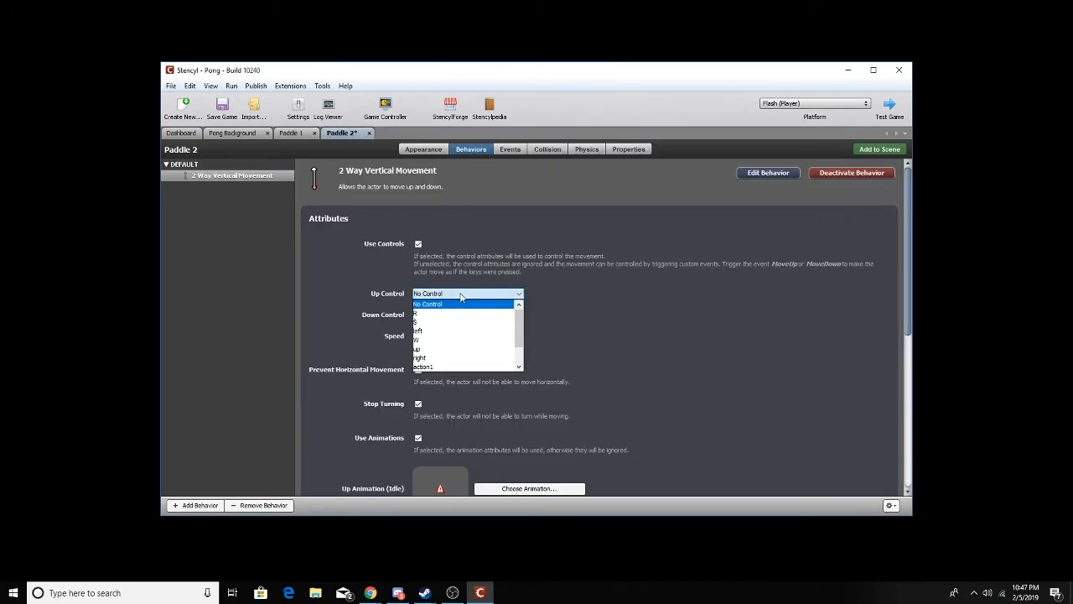
pyautogui.click(463, 349)
pyautogui.click(461, 314)
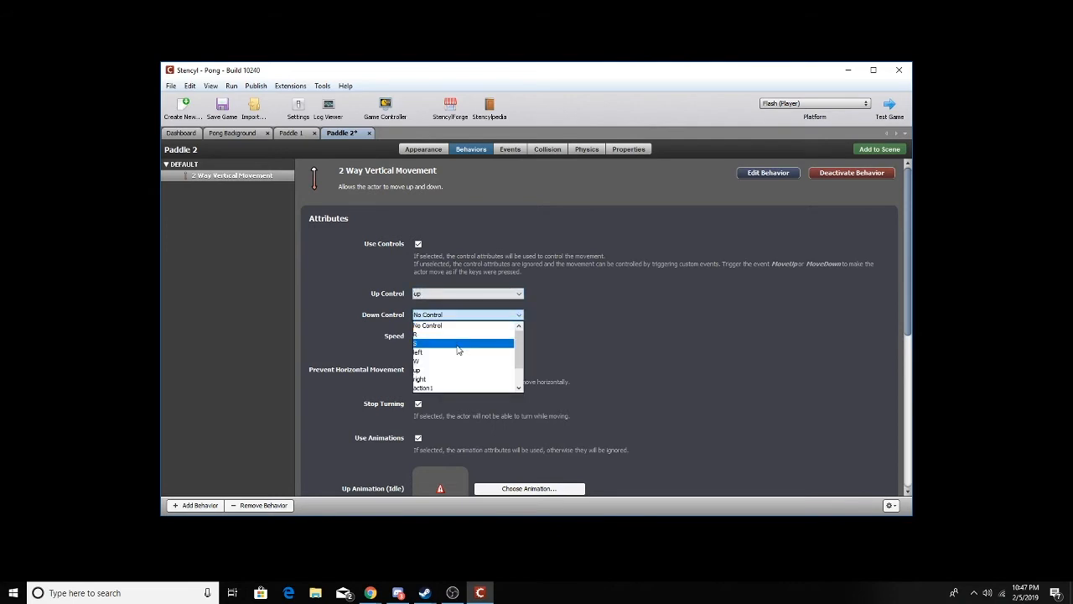
pyautogui.click(458, 387)
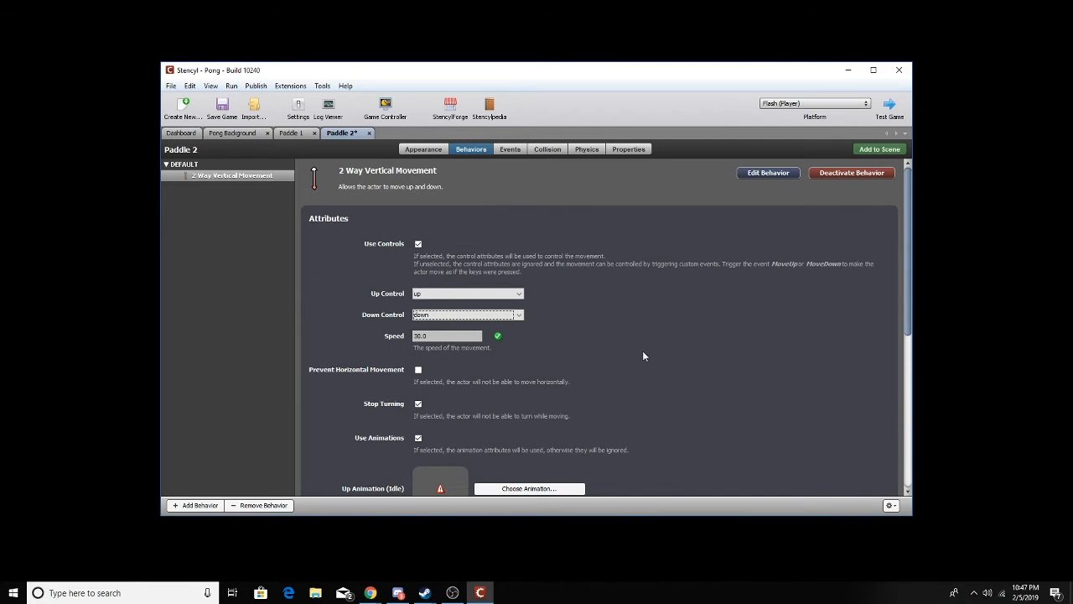
pyautogui.scroll(-3, 643, 350)
pyautogui.scroll(3, 626, 360)
# Attach the Cannot Exit Screen behavior to Paddle 2 and save the game.
pyautogui.click(201, 506)
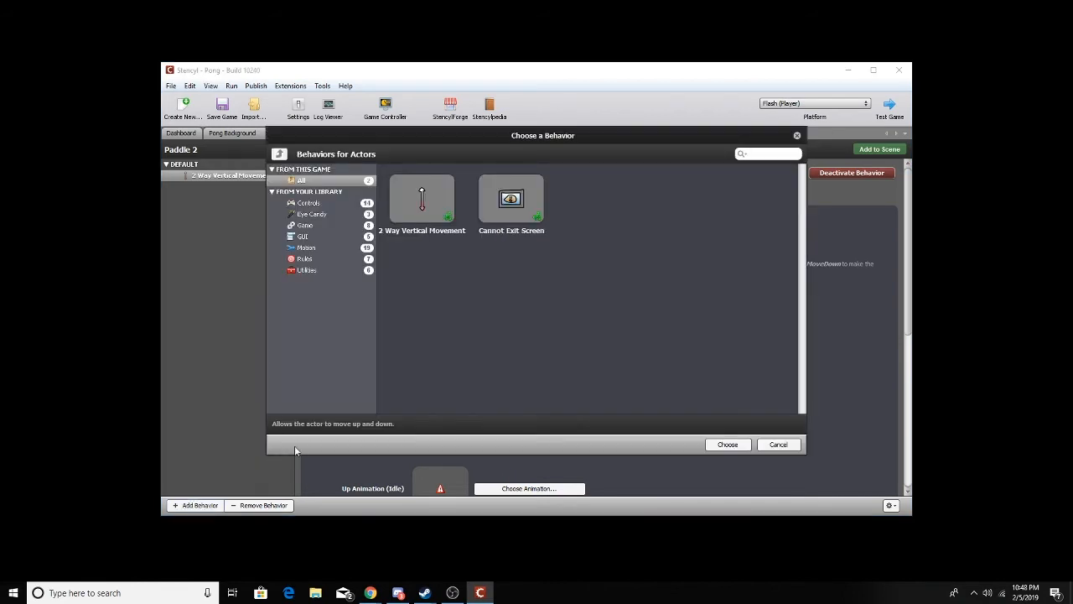
pyautogui.click(505, 218)
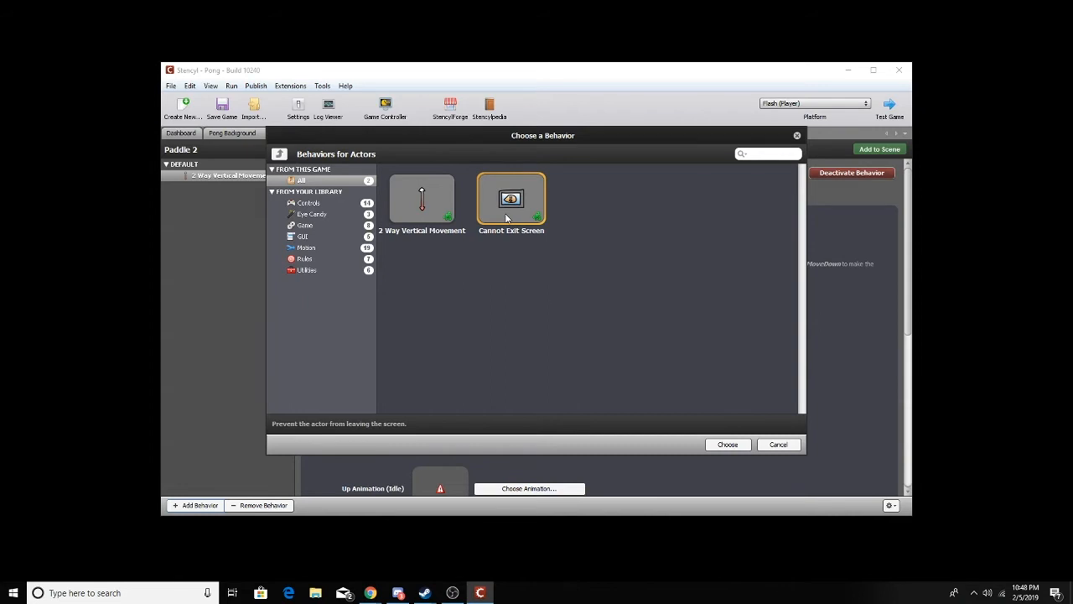
pyautogui.click(728, 445)
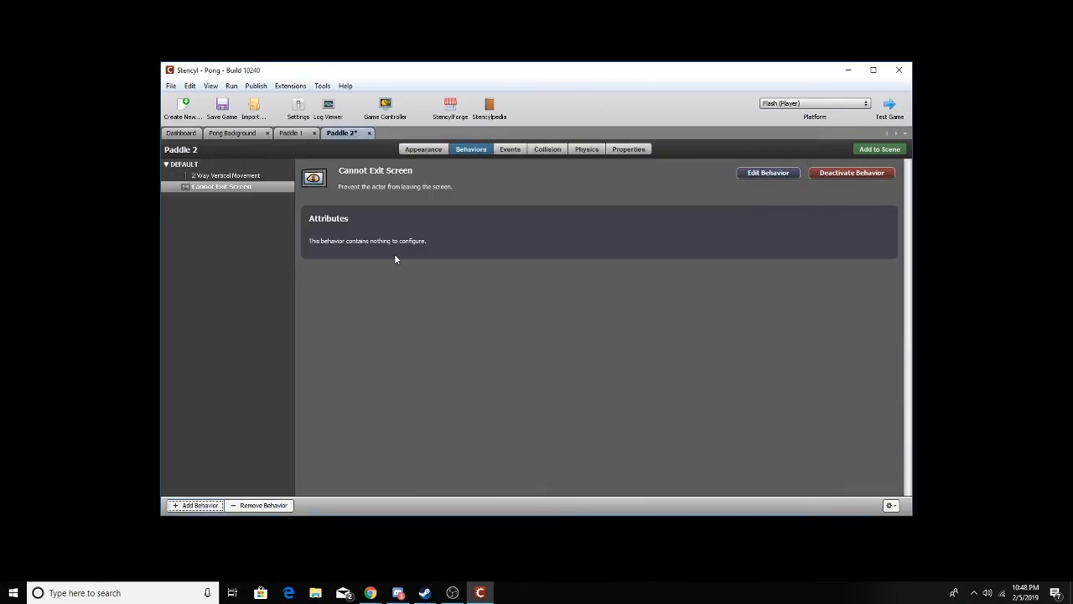
pyautogui.hotkey('ctrl', 's')
# Set Paddle 2's physics actor kind to Cannot be pushed and save the game.
pyautogui.click(583, 153)
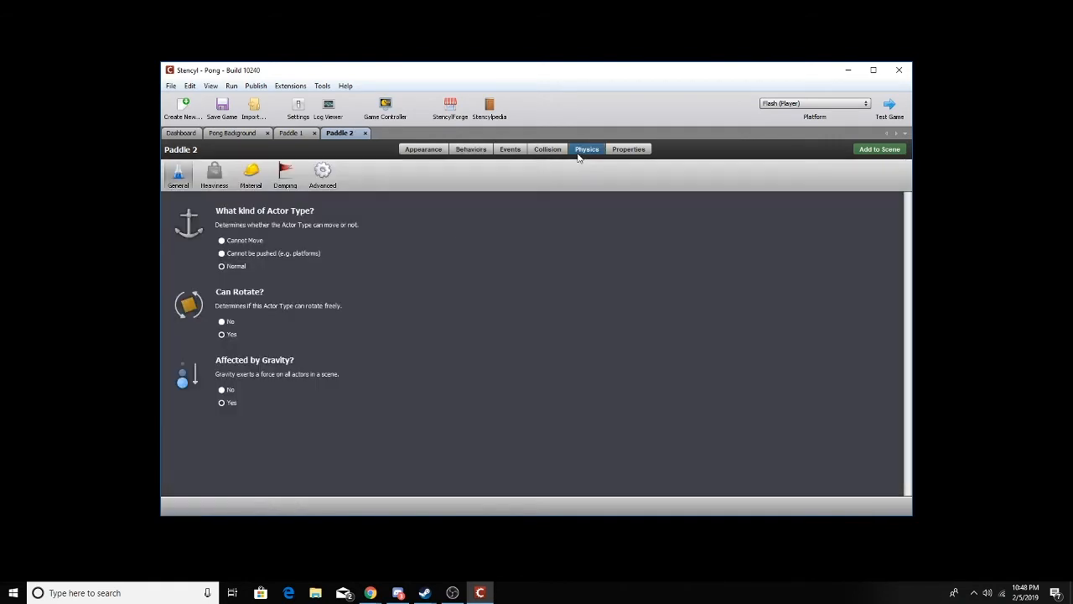
pyautogui.click(249, 254)
pyautogui.hotkey('ctrl', 's')
# Add Paddle 2 to the Pong Background scene, one tile from the scene's right edge at about mid-height, and save.
pyautogui.click(877, 153)
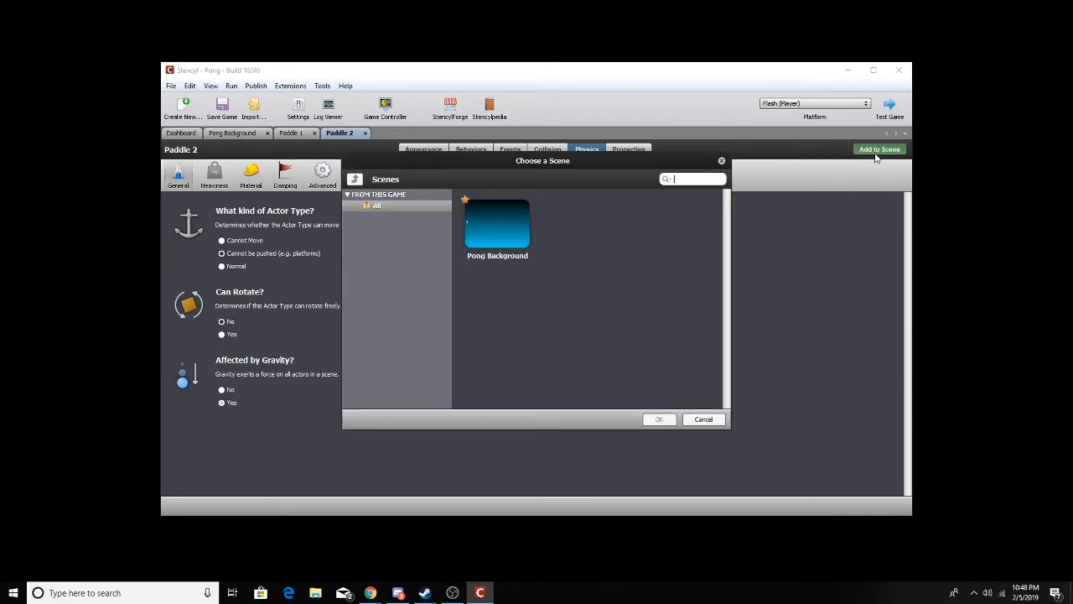
pyautogui.click(508, 230)
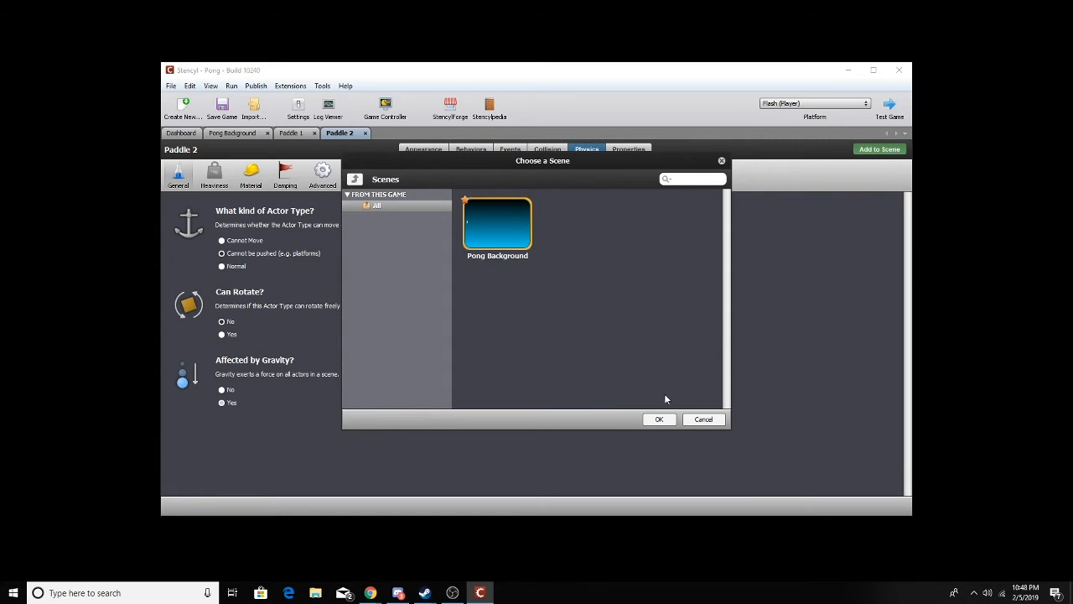
pyautogui.click(658, 421)
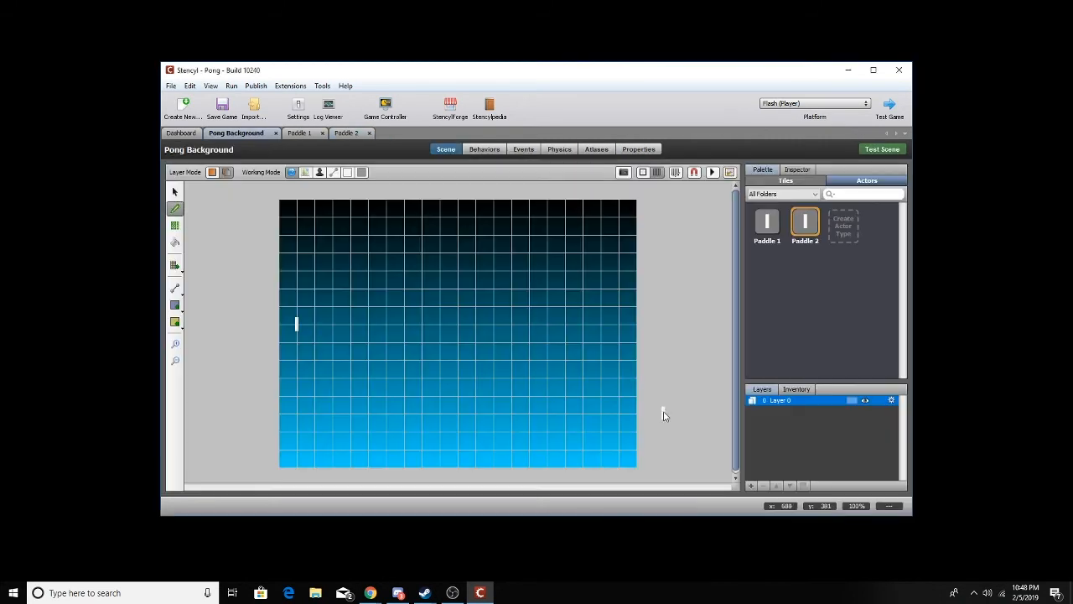
pyautogui.click(619, 326)
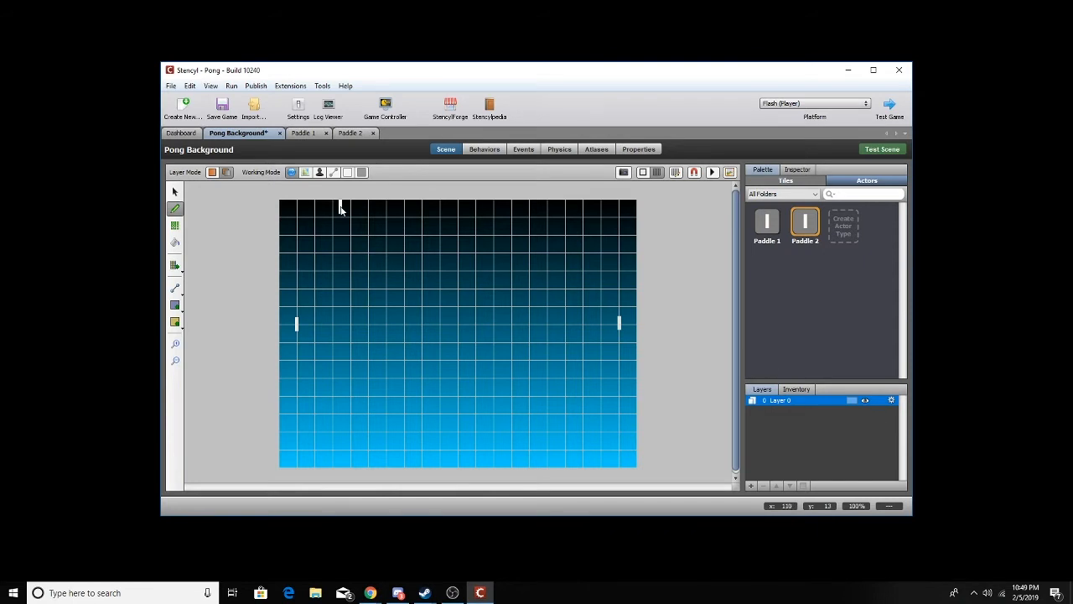
pyautogui.hotkey('ctrl', 's')
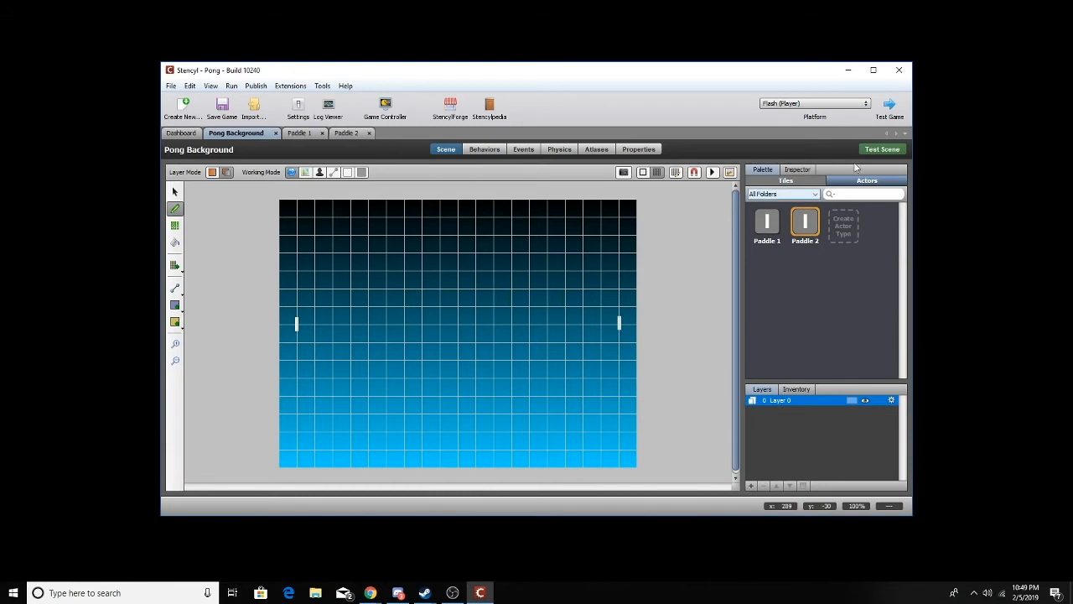
# Test the scene by moving both paddles up and down with their own controls, and close the Flash Player test window.
pyautogui.click(870, 151)
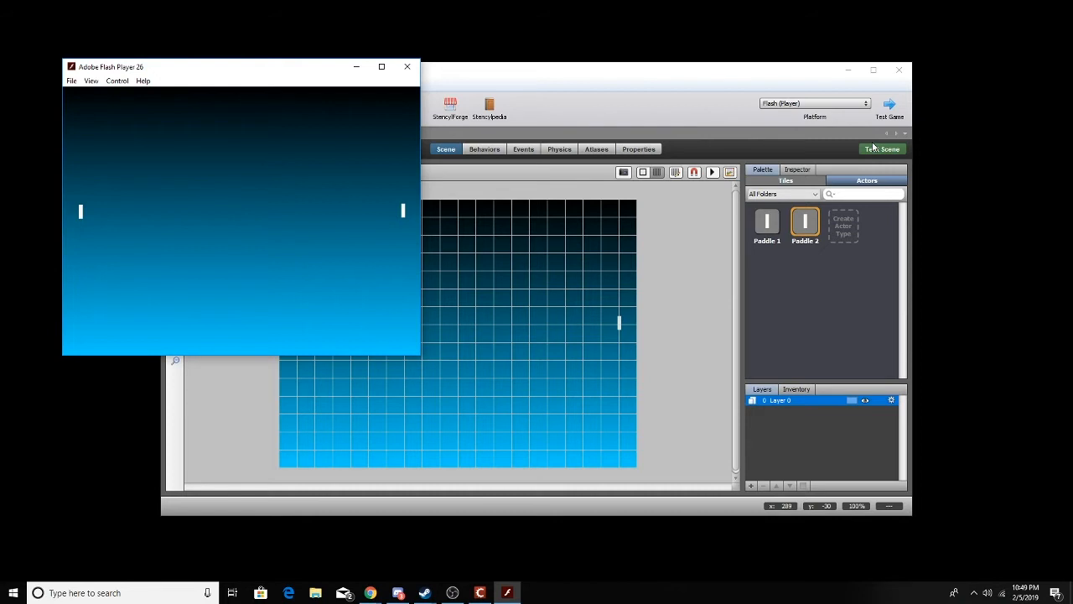
pyautogui.press('Up')
pyautogui.press('Down')
pyautogui.press('s')
pyautogui.press('w')
pyautogui.press('s')
pyautogui.press('w')
pyautogui.press('s')
pyautogui.press('w')
pyautogui.click(407, 66)
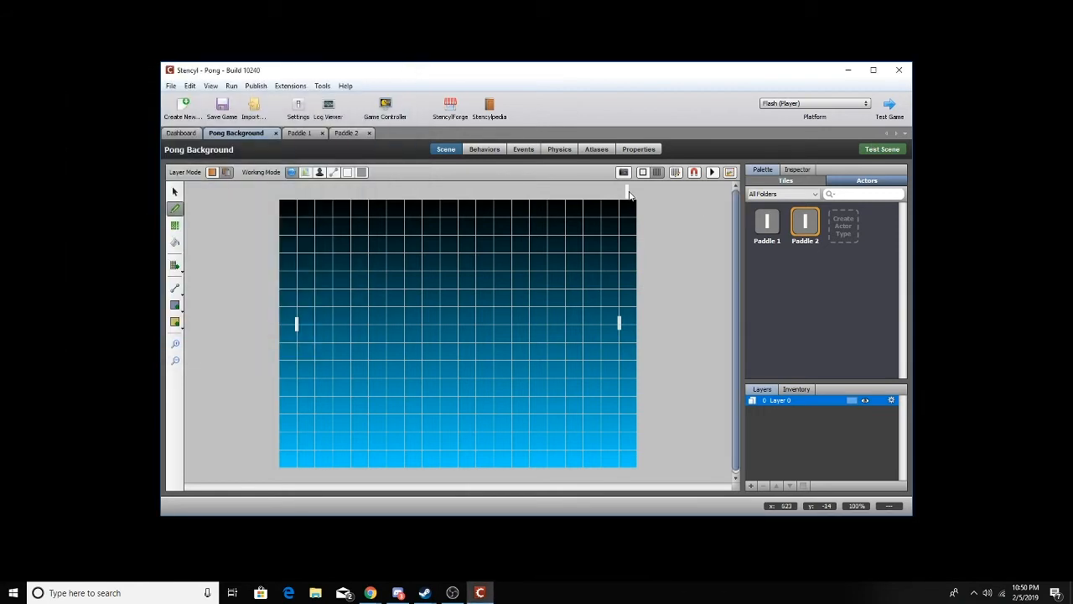
# Create an actor type named Ball and add an animation to it.
pyautogui.click(850, 224)
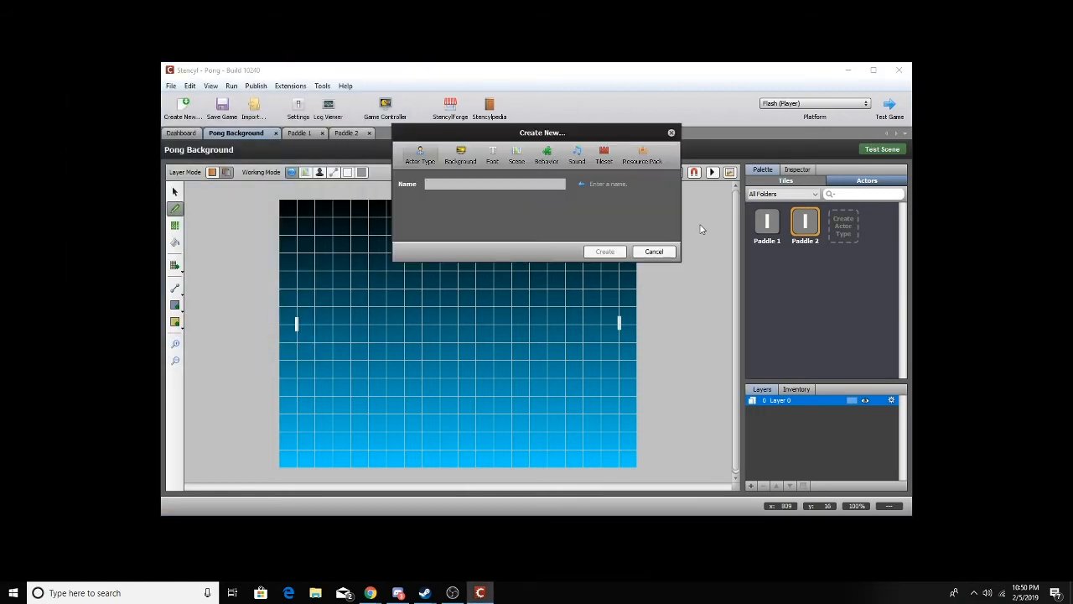
pyautogui.write('Ball')
pyautogui.click(608, 252)
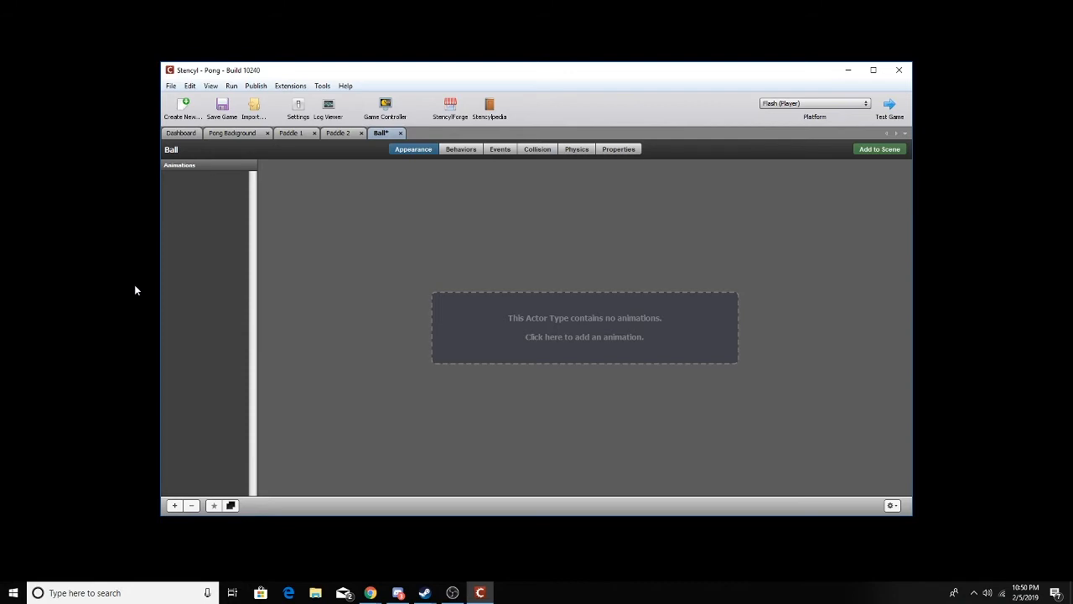
pyautogui.click(655, 327)
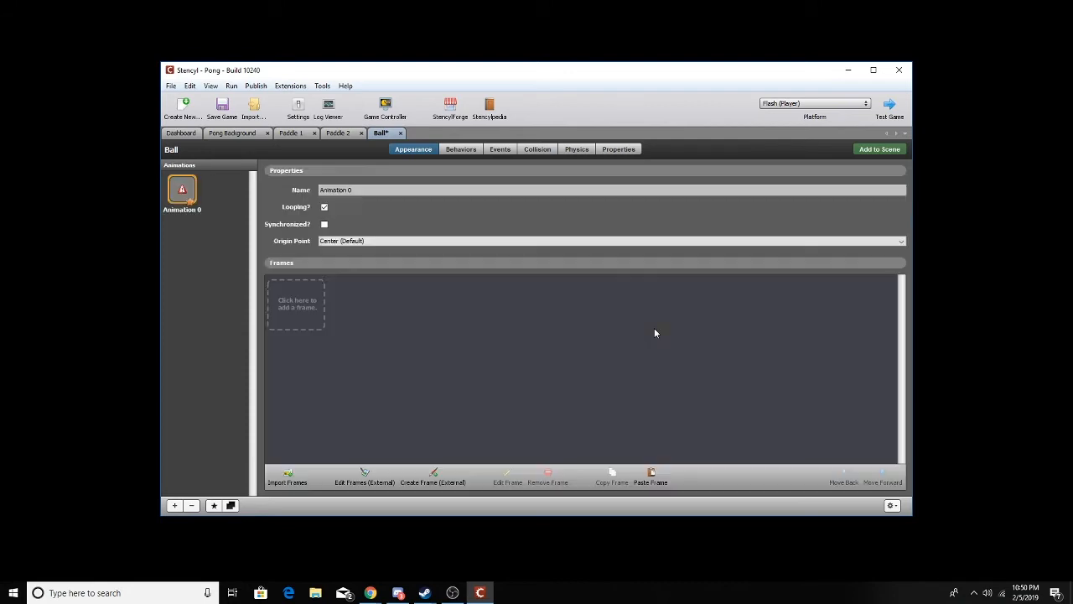
# Import the Ball image as the frame of the Ball actor's animation and save the game.
pyautogui.click(308, 310)
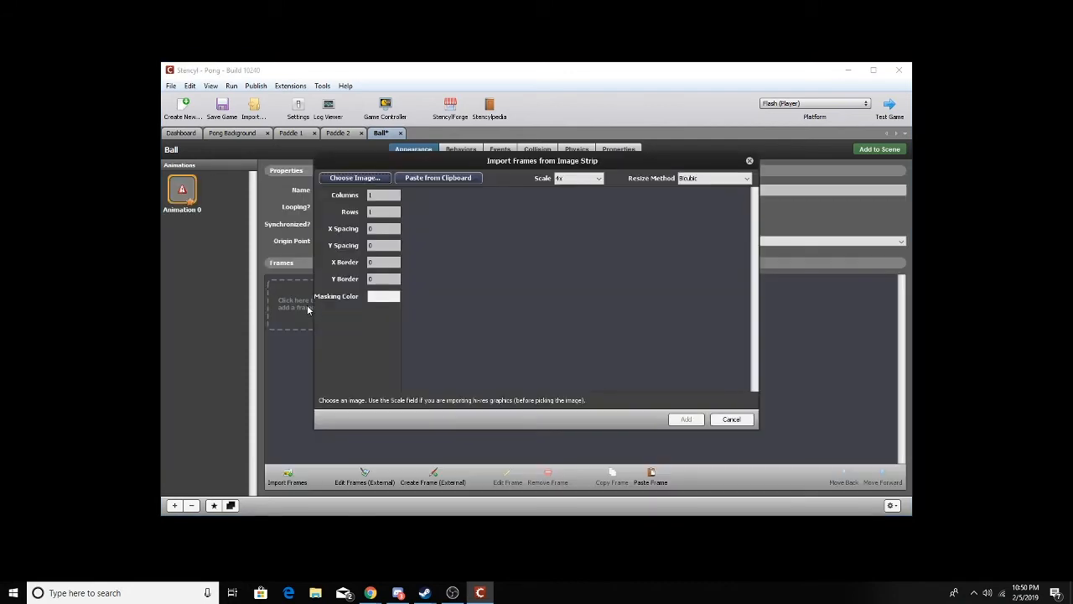
pyautogui.click(355, 178)
pyautogui.click(91, 87)
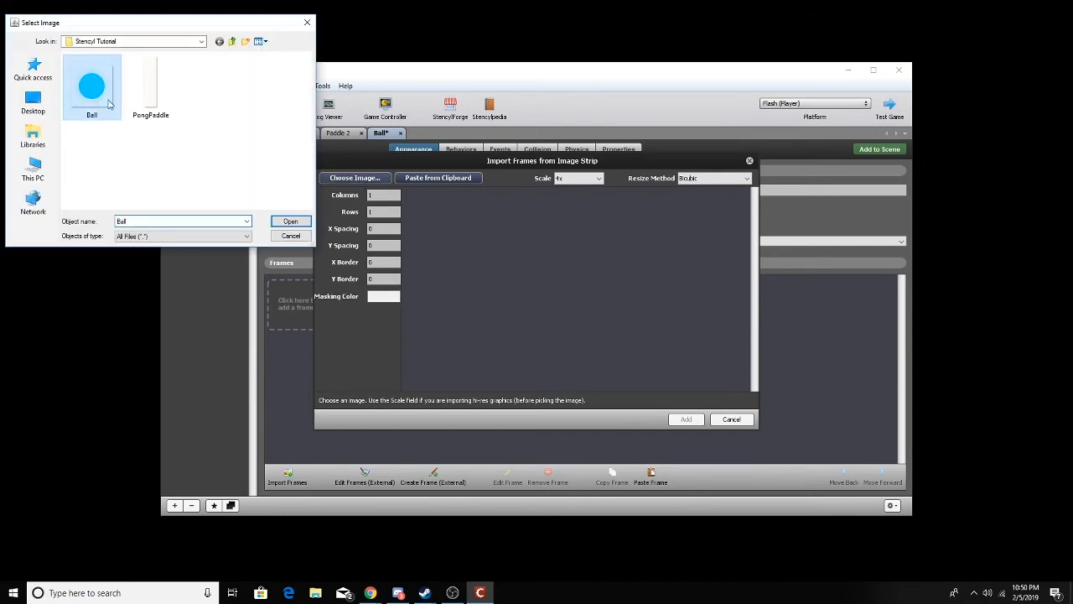
pyautogui.click(293, 222)
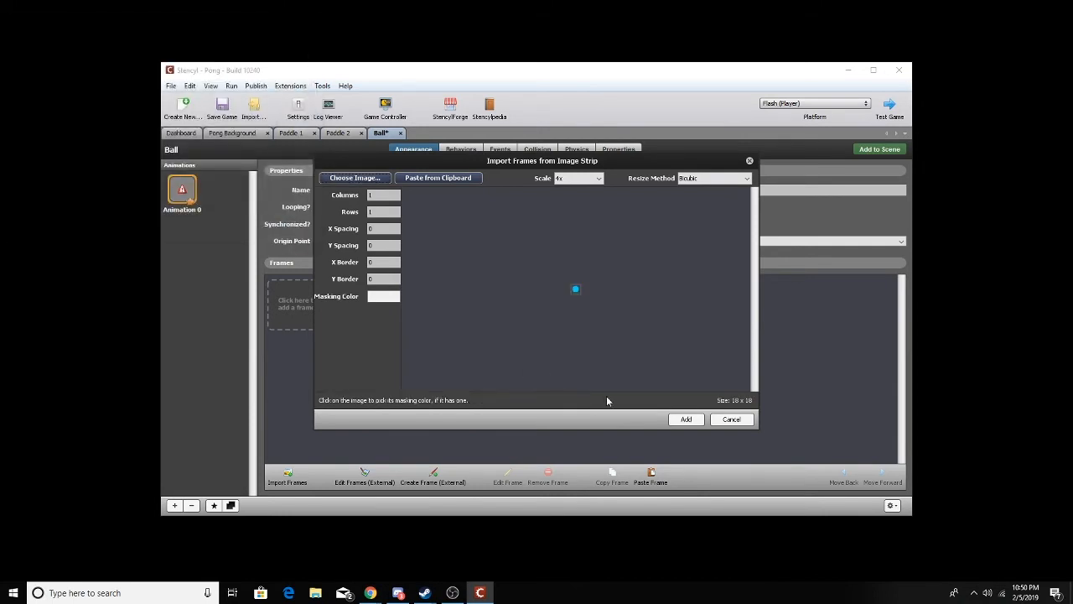
pyautogui.click(685, 424)
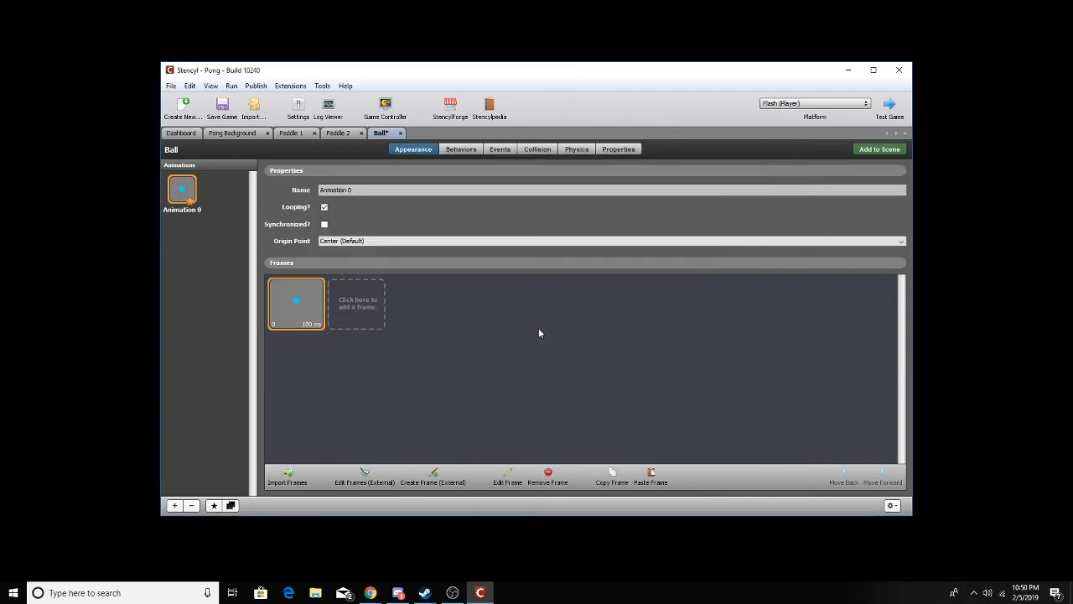
pyautogui.hotkey('ctrl', 's')
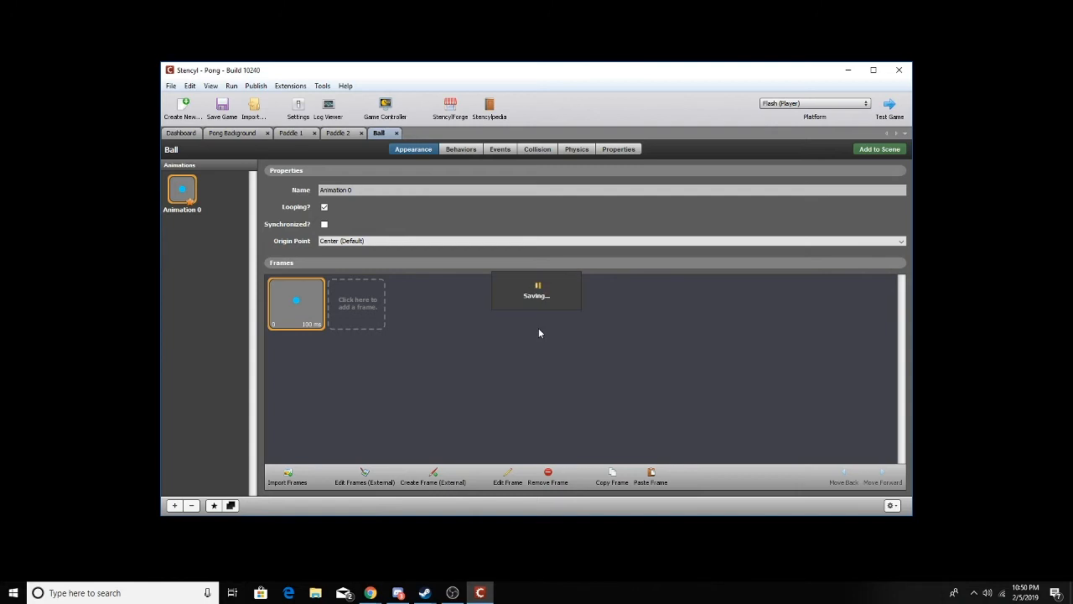
# Add a When Creating event to the Ball actor's events.
pyautogui.click(491, 147)
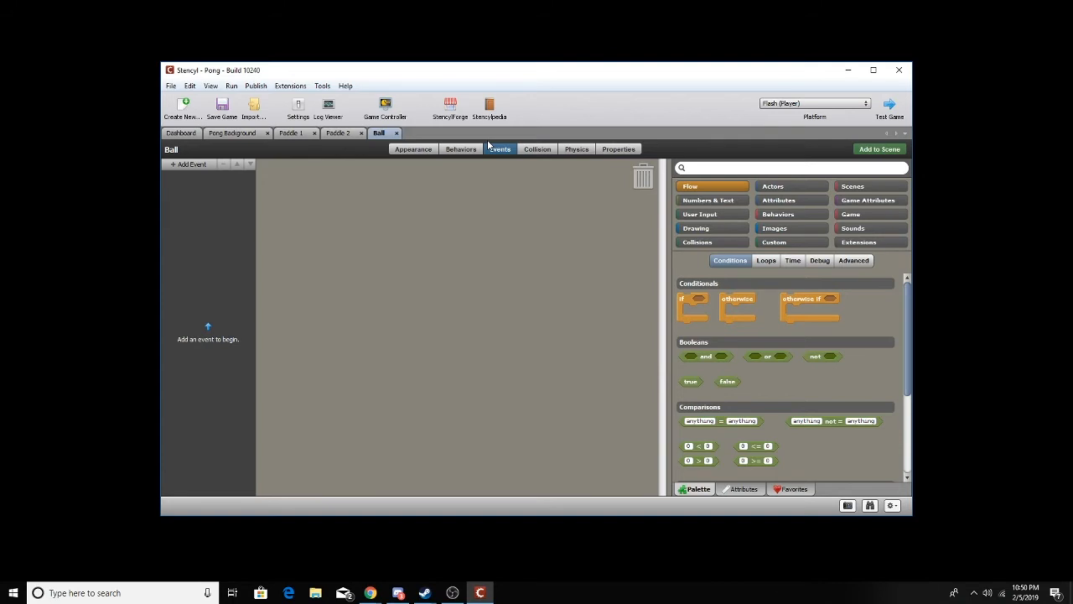
pyautogui.click(190, 165)
pyautogui.moveTo(196, 182)
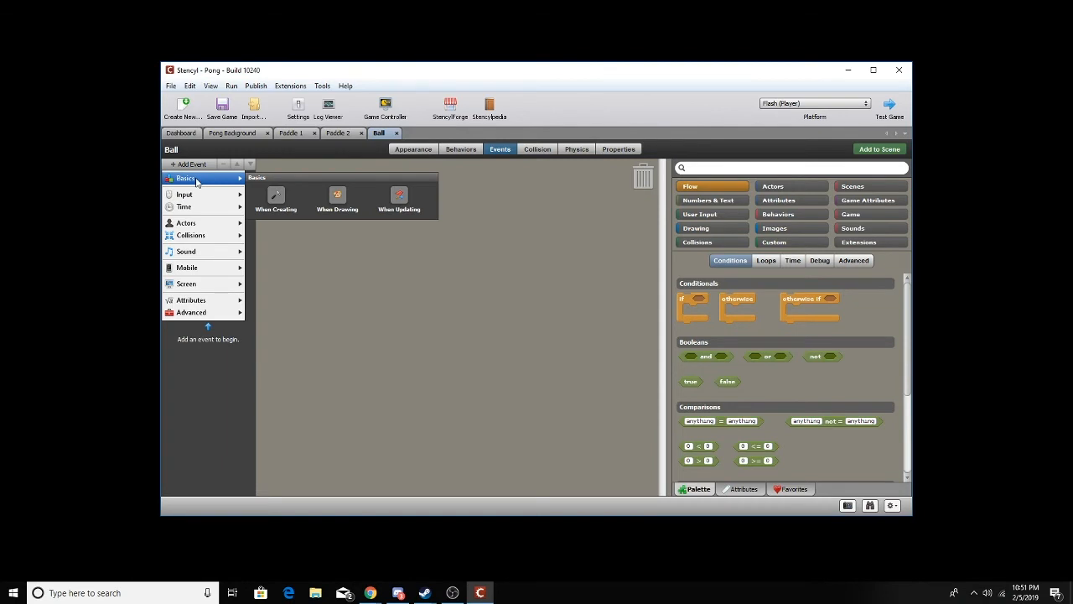
pyautogui.click(277, 196)
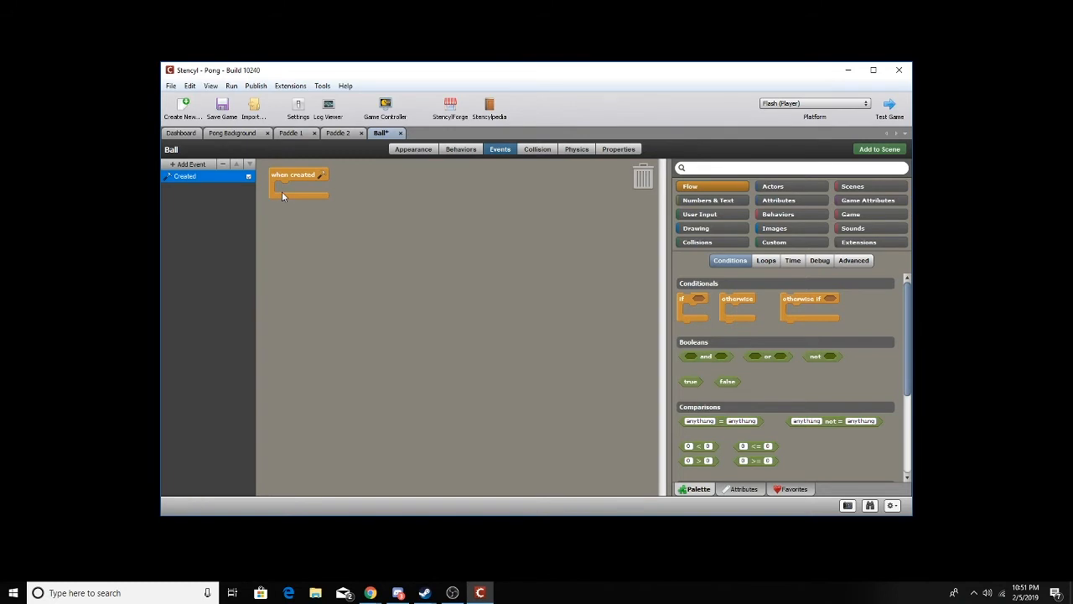
# Insert the actor motion block that sets velocity by direction and speed inside the Ball's when created event.
pyautogui.scroll(-3, 877, 297)
pyautogui.scroll(3, 873, 297)
pyautogui.click(772, 170)
pyautogui.click(768, 186)
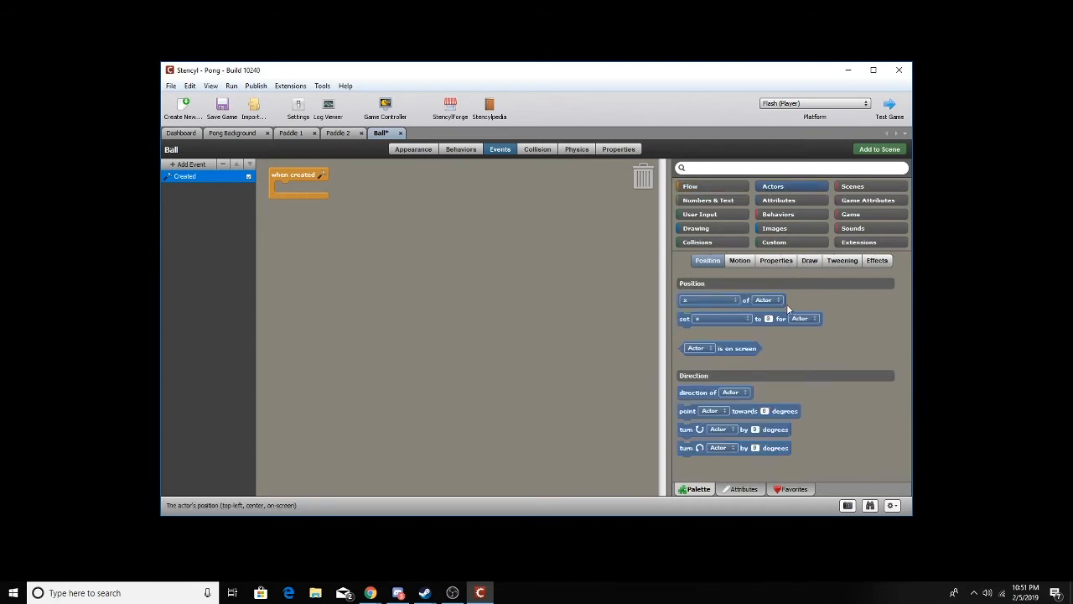
pyautogui.click(739, 261)
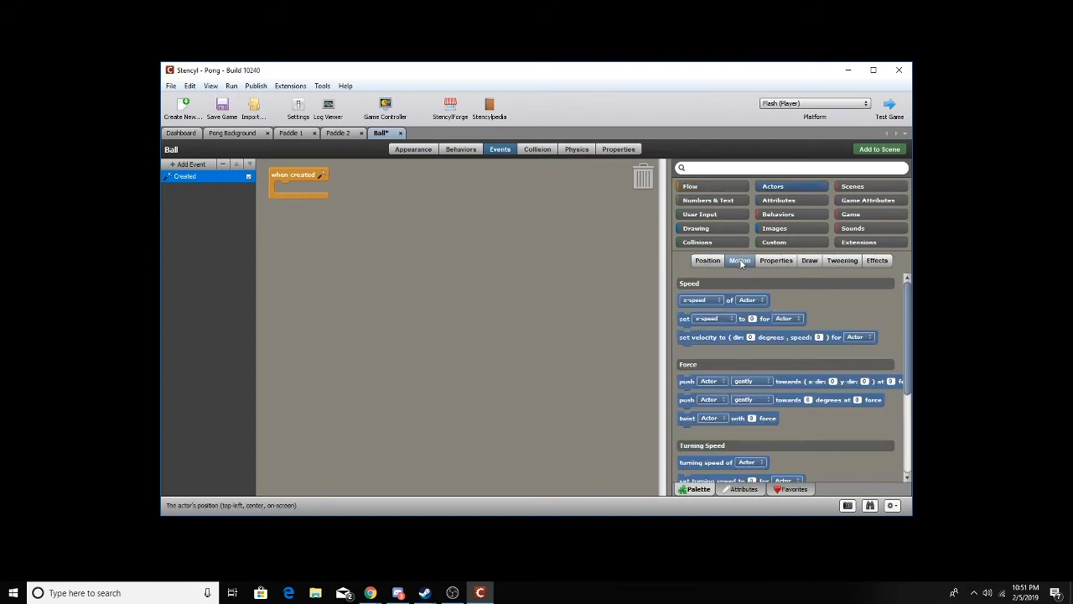
pyautogui.moveTo(720, 343); pyautogui.dragTo(317, 192)
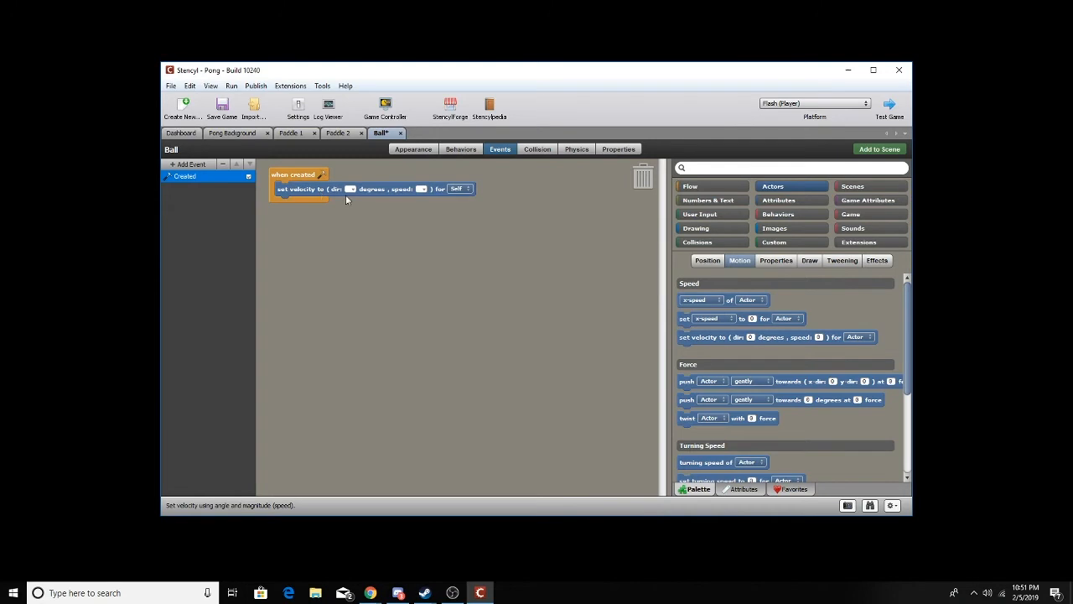
# Set the Ball's velocity block to a direction of 45 degrees and a speed of 25.
pyautogui.write('45')
pyautogui.click(425, 189)
pyautogui.write('15')
pyautogui.click(443, 215)
pyautogui.press('BackSpace')
pyautogui.press('BackSpace')
pyautogui.write('25')
pyautogui.press('Return')
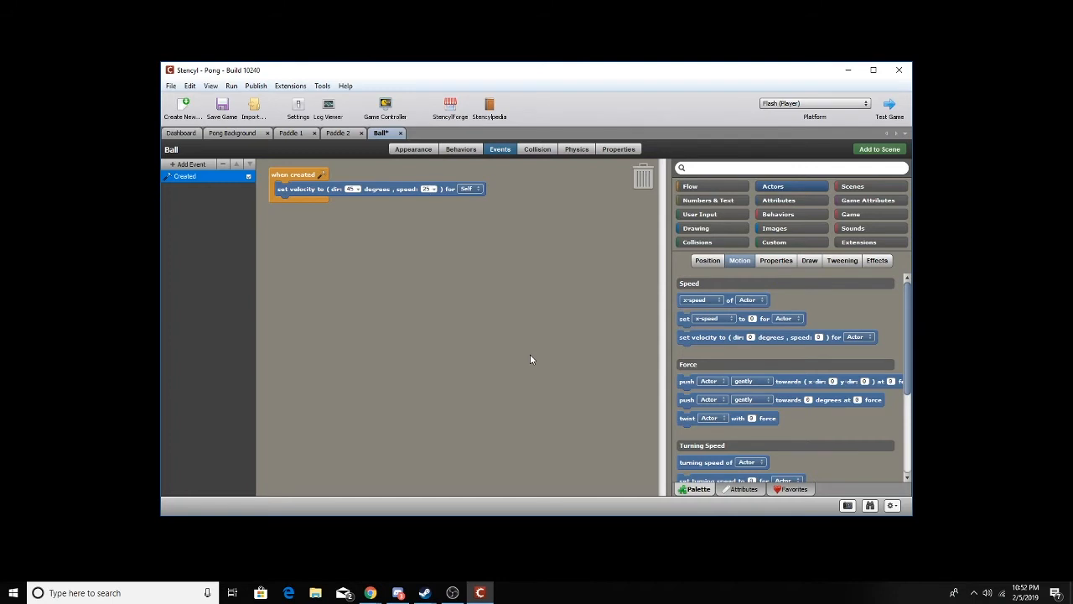
# Save the game, search the block palette for "set velocity", and clear the search.
pyautogui.hotkey('ctrl', 's')
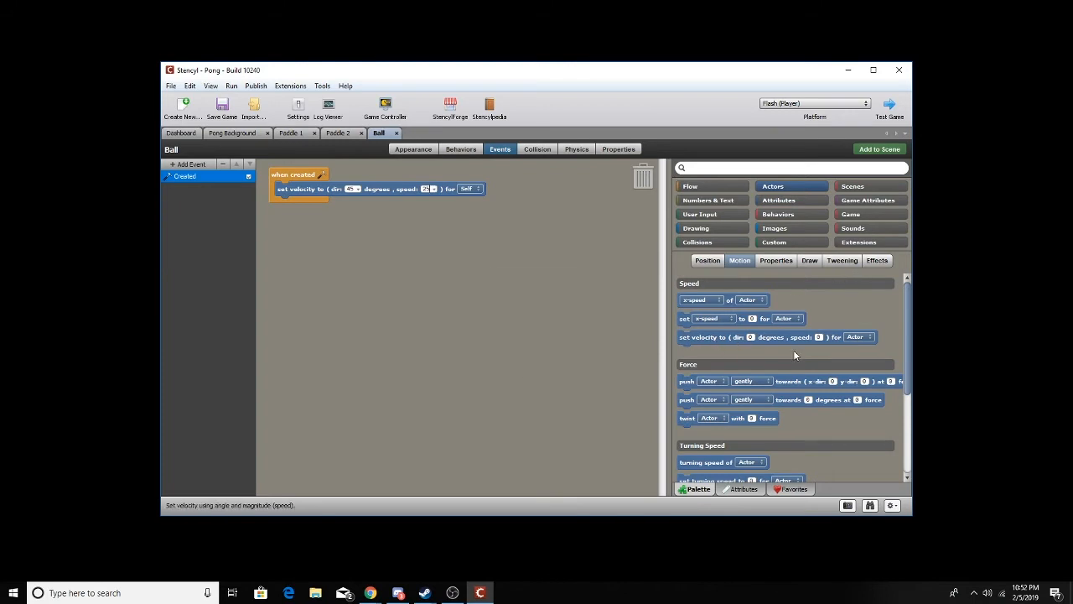
pyautogui.click(715, 168)
pyautogui.write('set velocity')
pyautogui.press('Return')
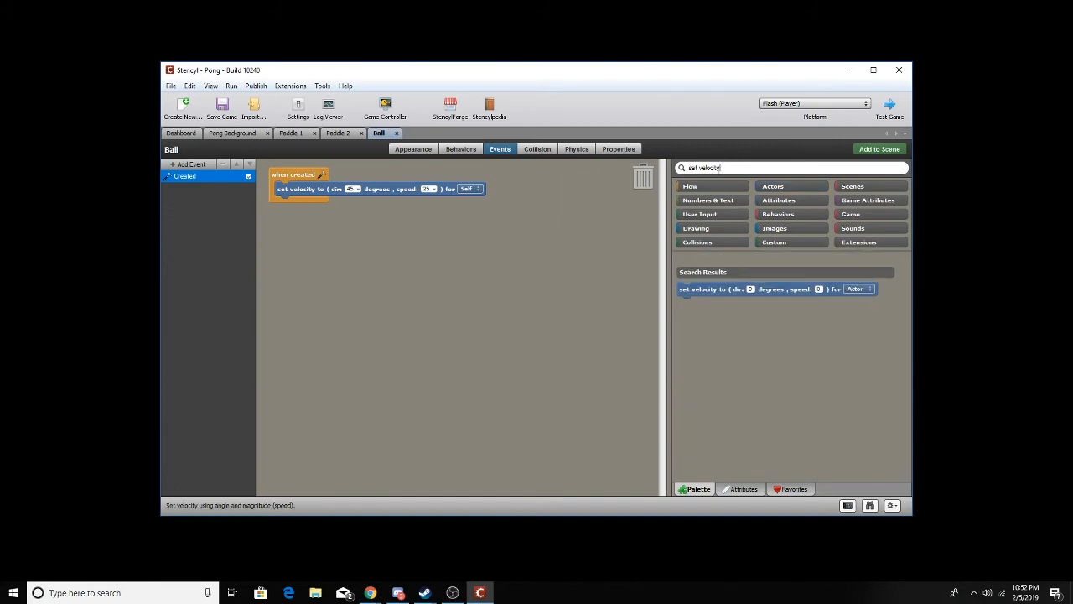
pyautogui.moveTo(730, 168); pyautogui.dragTo(661, 168)
pyautogui.press('BackSpace')
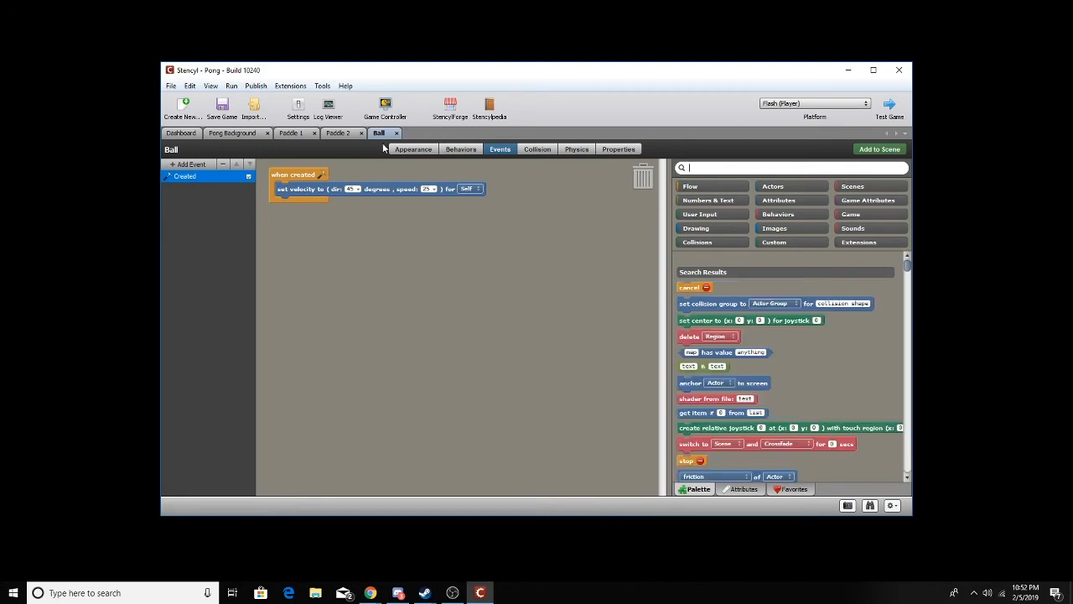
# Set the Ball actor's physics material to a friction of 0 and a bounciness of 1.
pyautogui.click(576, 151)
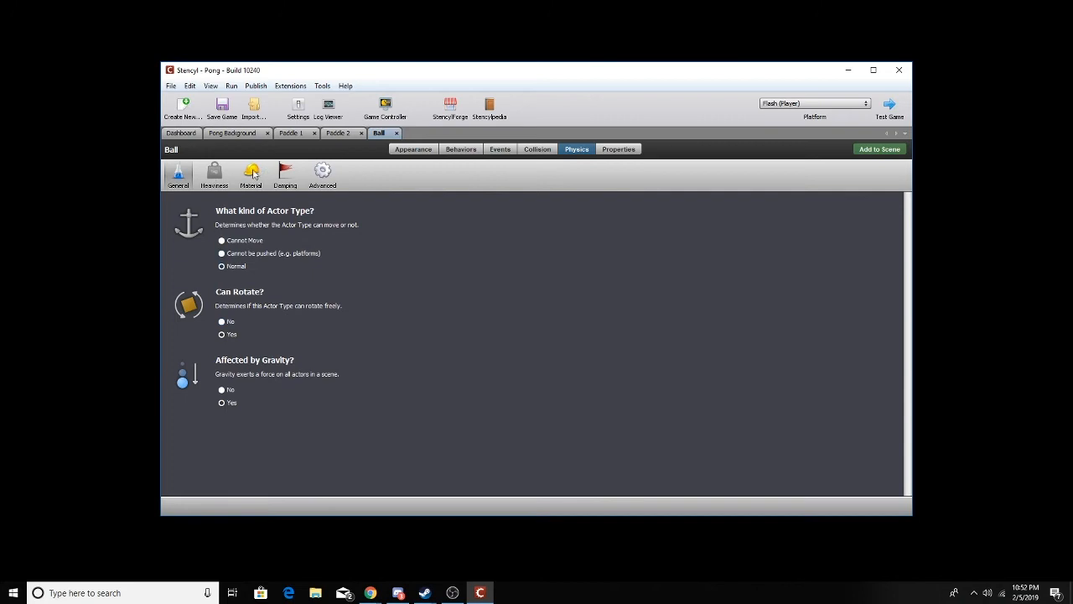
pyautogui.click(223, 175)
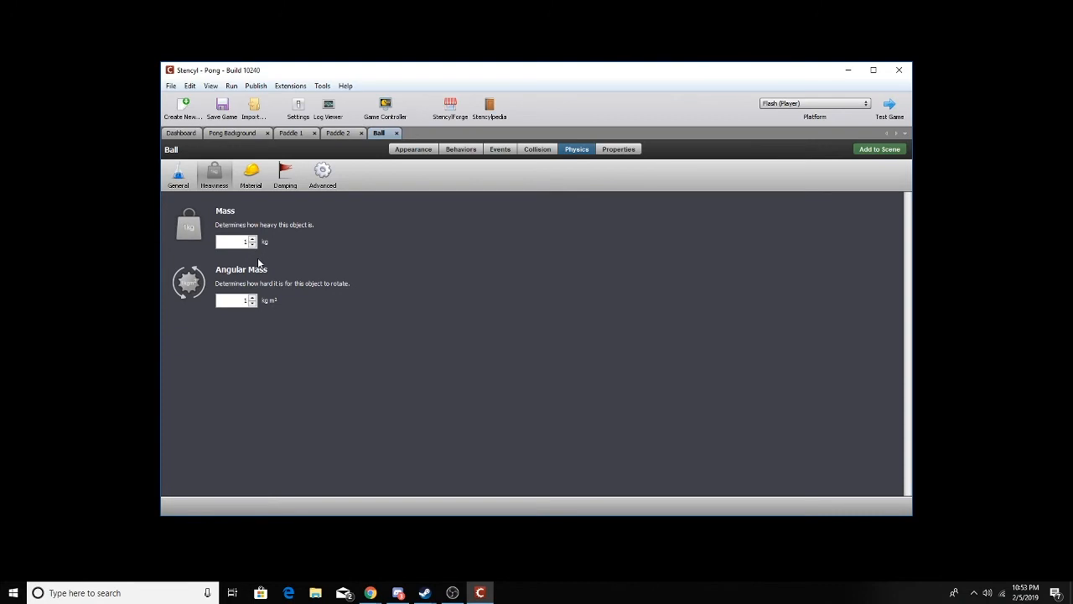
pyautogui.click(264, 182)
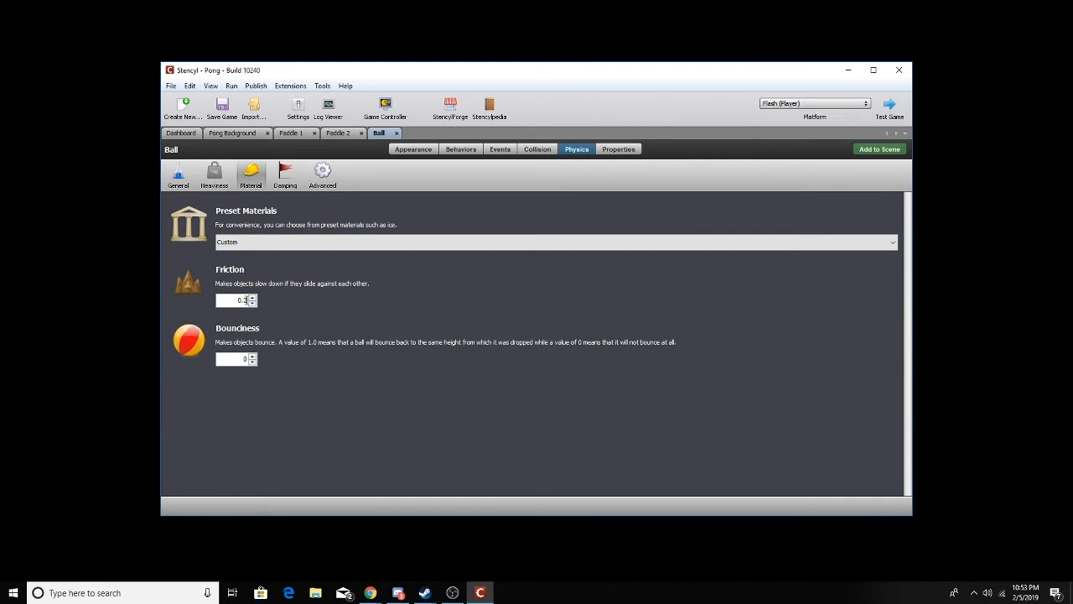
pyautogui.moveTo(225, 301); pyautogui.dragTo(286, 299)
pyautogui.press('Left')
pyautogui.press('Delete')
pyautogui.click(251, 362)
pyautogui.press('BackSpace')
pyautogui.click(223, 106)
# Add the Ball actor to the Pong Background scene, midway between the two paddles, and save the game.
pyautogui.click(879, 149)
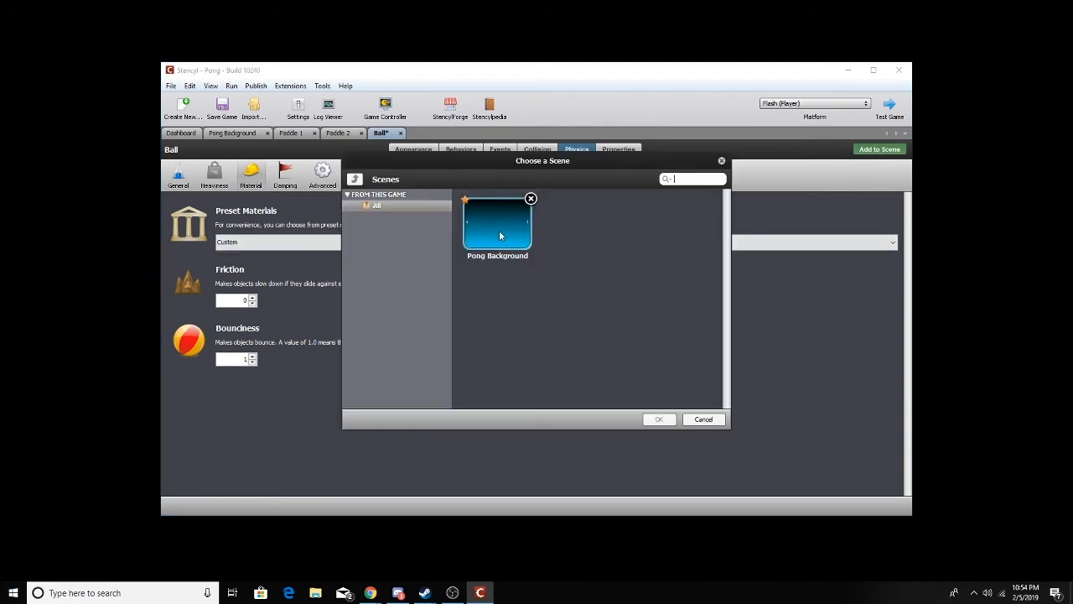
pyautogui.click(499, 231)
pyautogui.click(659, 419)
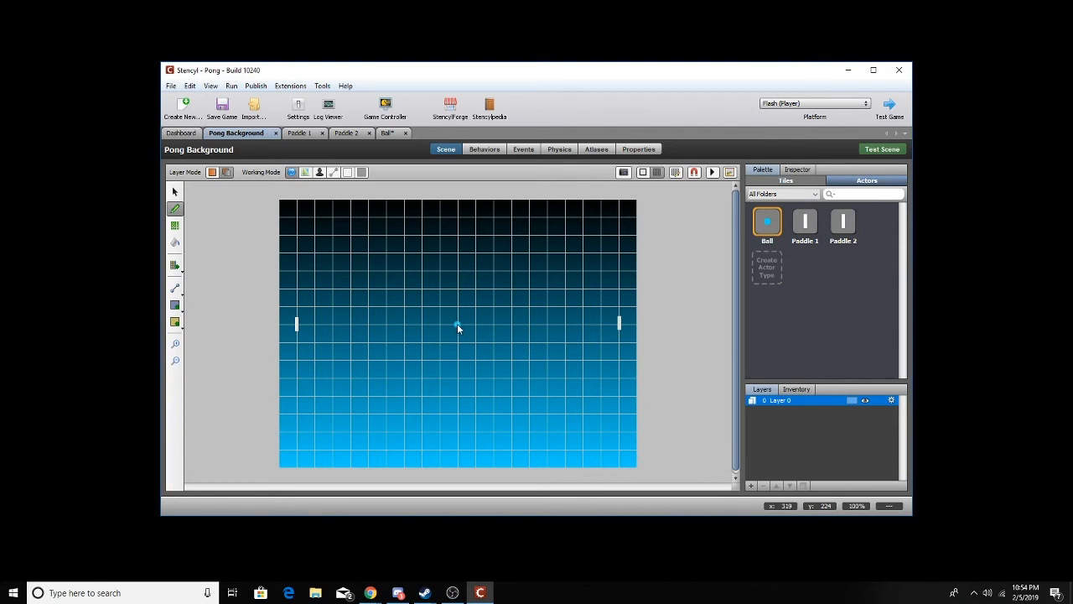
pyautogui.click(458, 325)
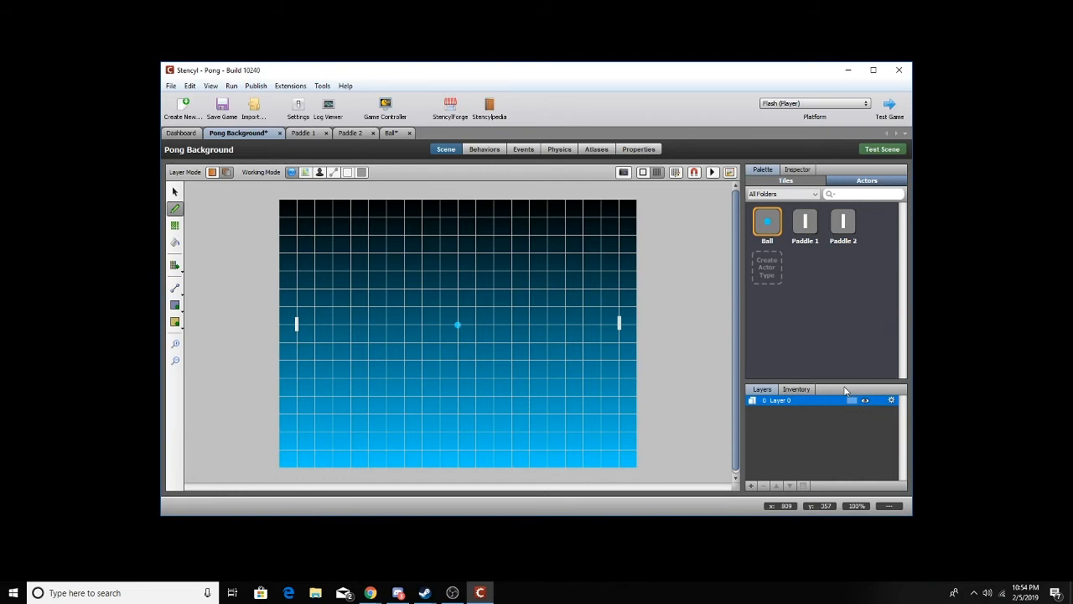
pyautogui.click(223, 109)
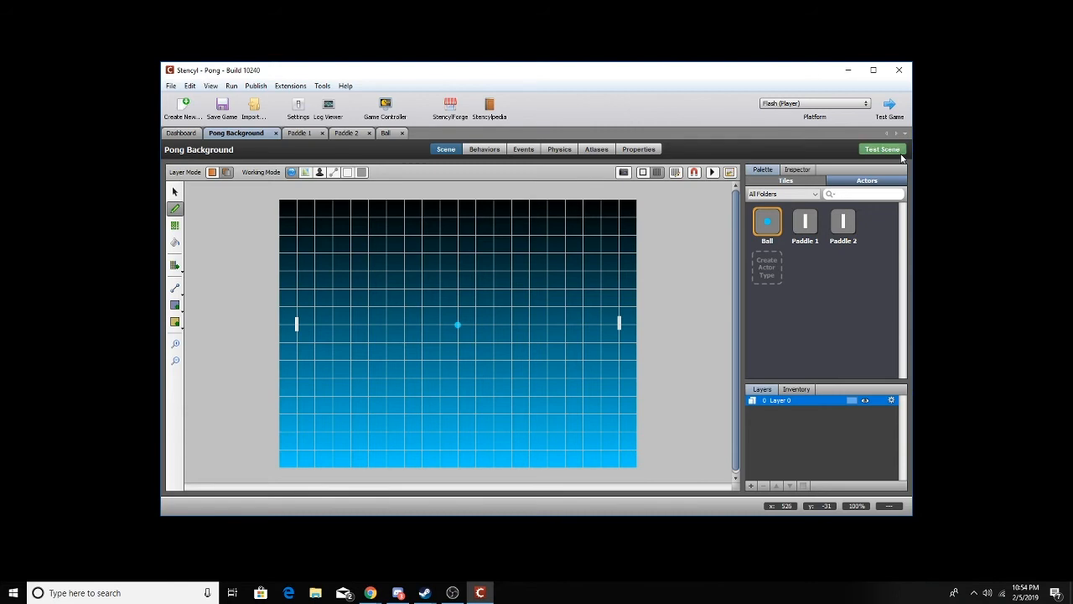
# Test the scene with the ball in play, move a paddle up and down, and close the player.
pyautogui.click(901, 152)
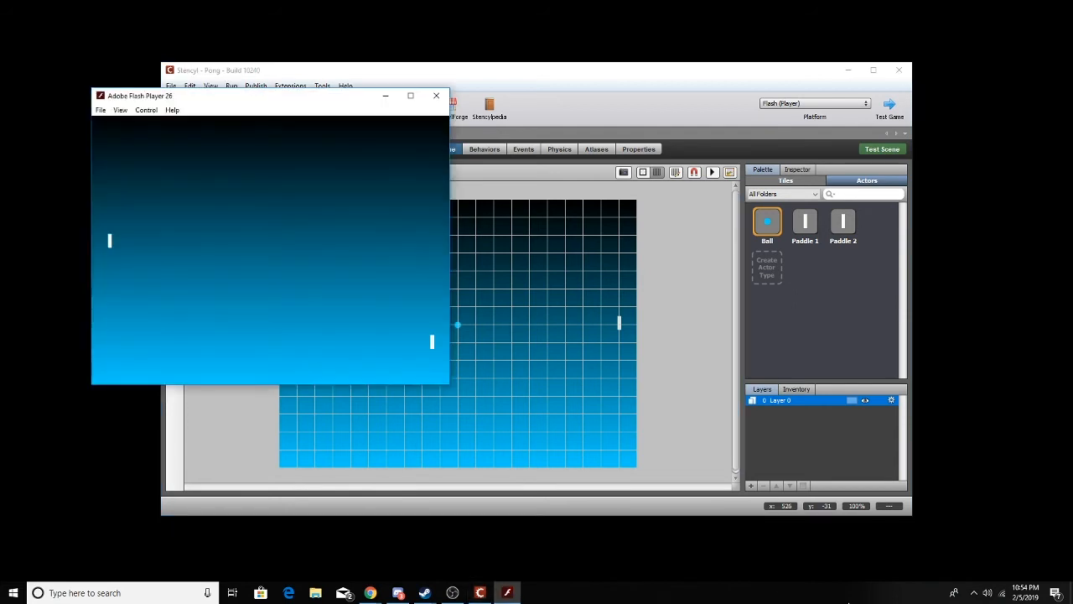
pyautogui.press('Down')
pyautogui.press('Up')
pyautogui.press('Up')
pyautogui.press('Down')
pyautogui.click(436, 96)
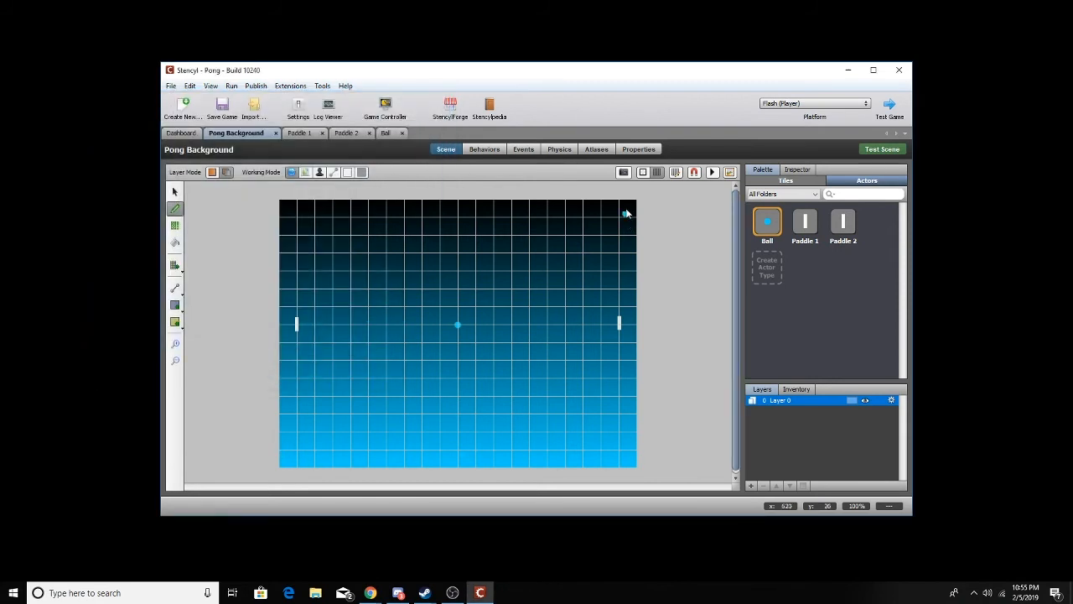
# Create a new tileset named Tile from the scene's tile palette.
pyautogui.click(802, 182)
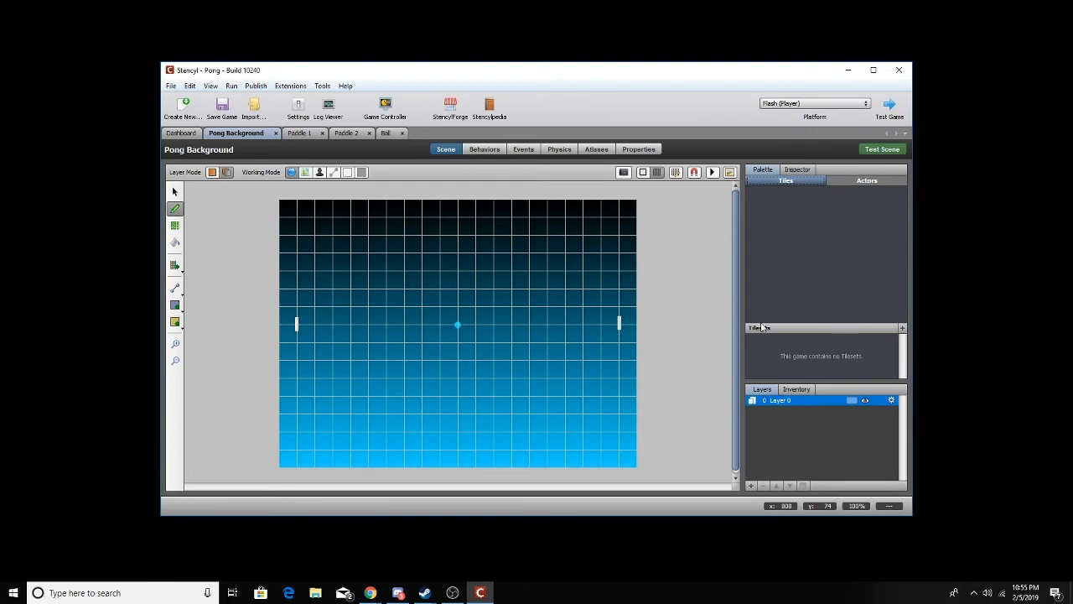
pyautogui.click(903, 328)
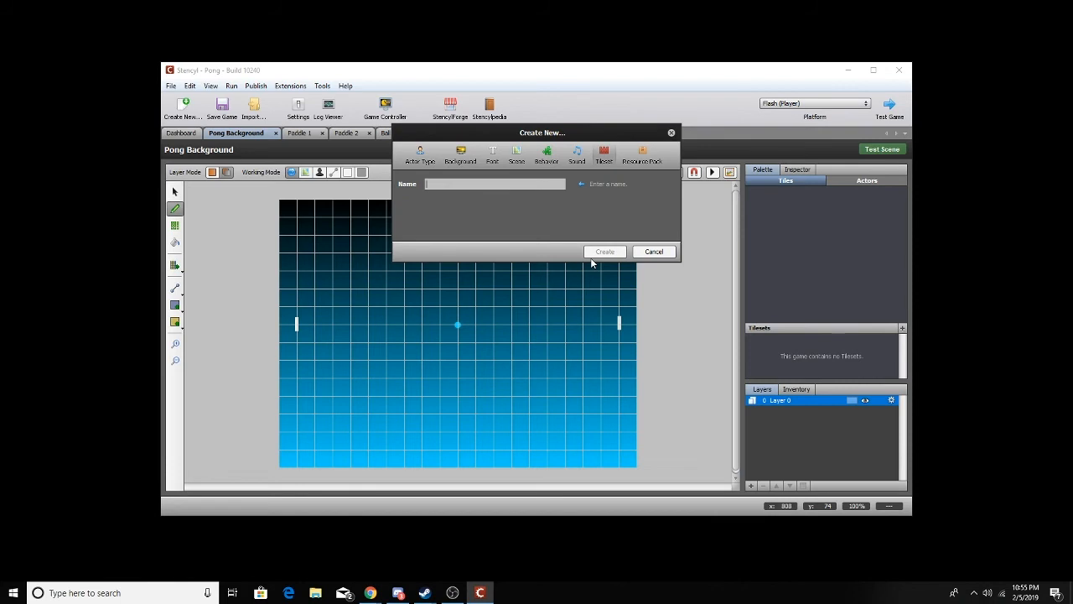
pyautogui.write('Tile')
pyautogui.click(603, 254)
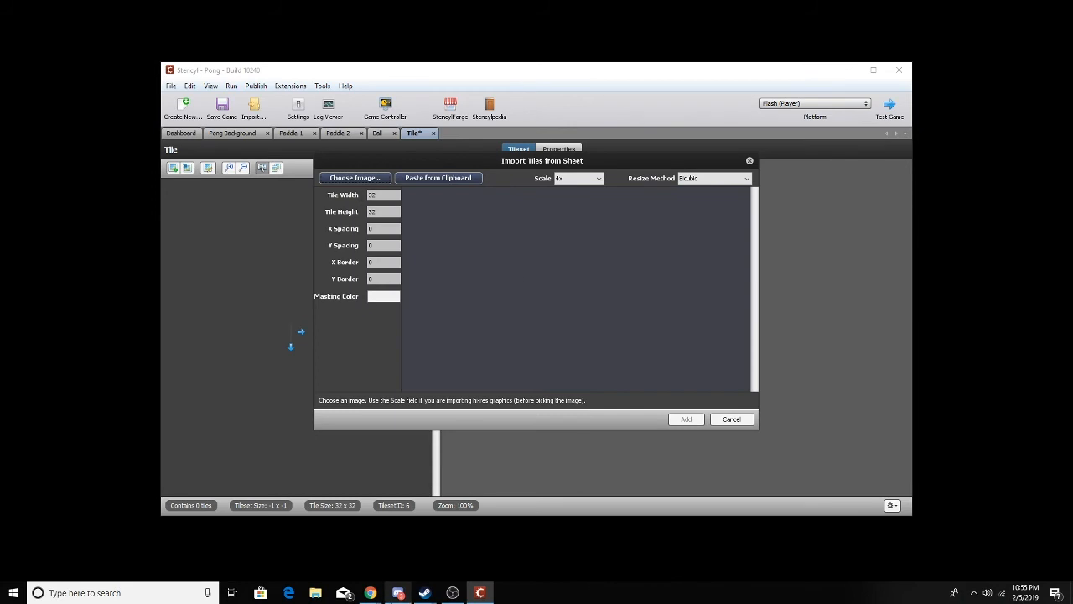
# Switch to Chrome and run a Google image search for "dark blue" in a new tab.
pyautogui.moveTo(399, 593)
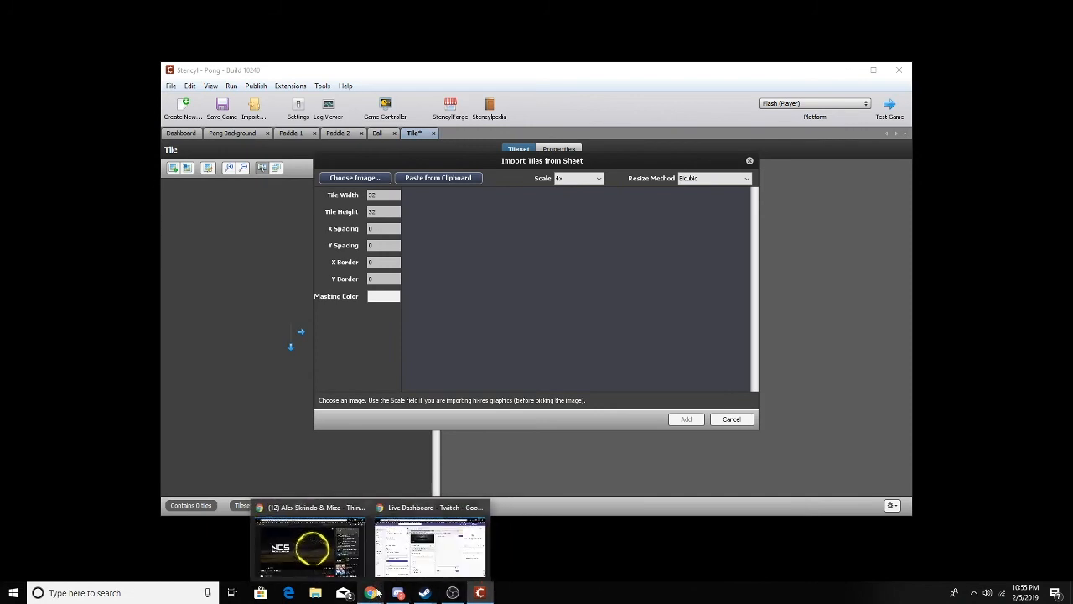
pyautogui.click(430, 545)
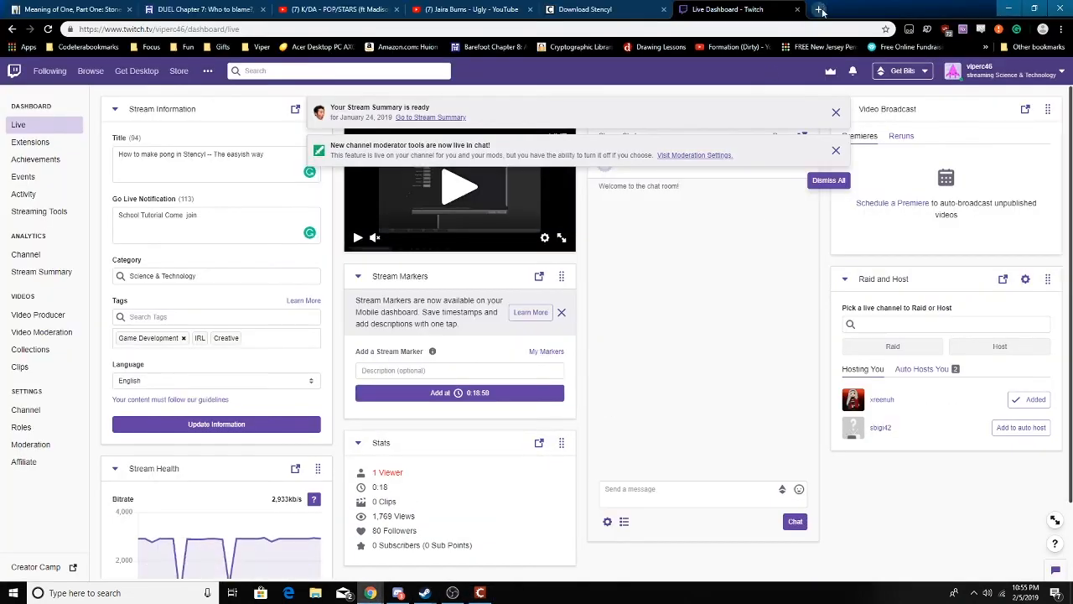
pyautogui.click(820, 9)
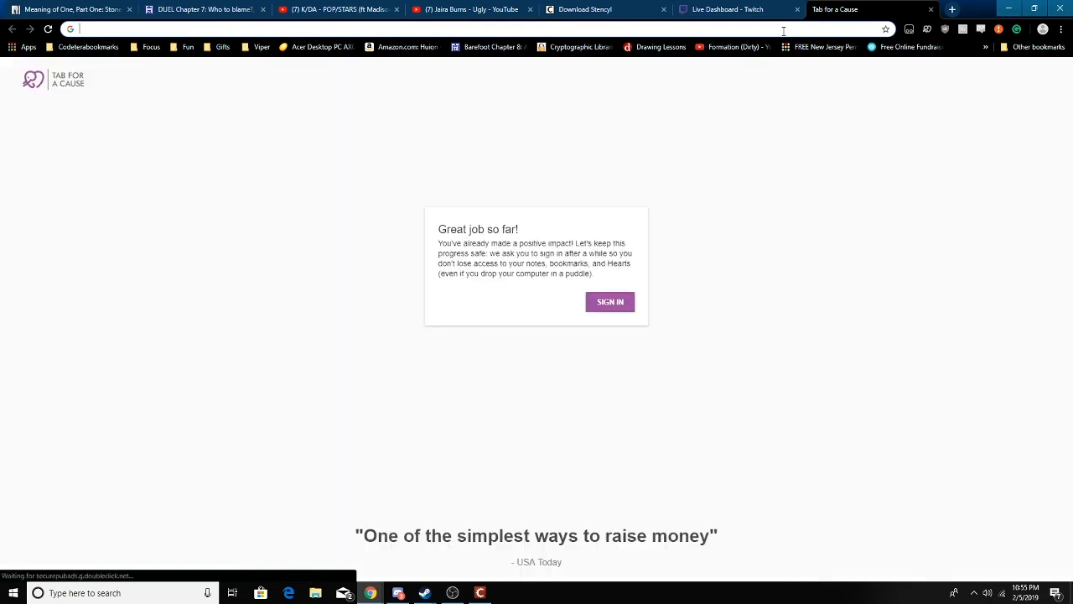
pyautogui.write('dark ')
pyautogui.write('blue')
pyautogui.press('Return')
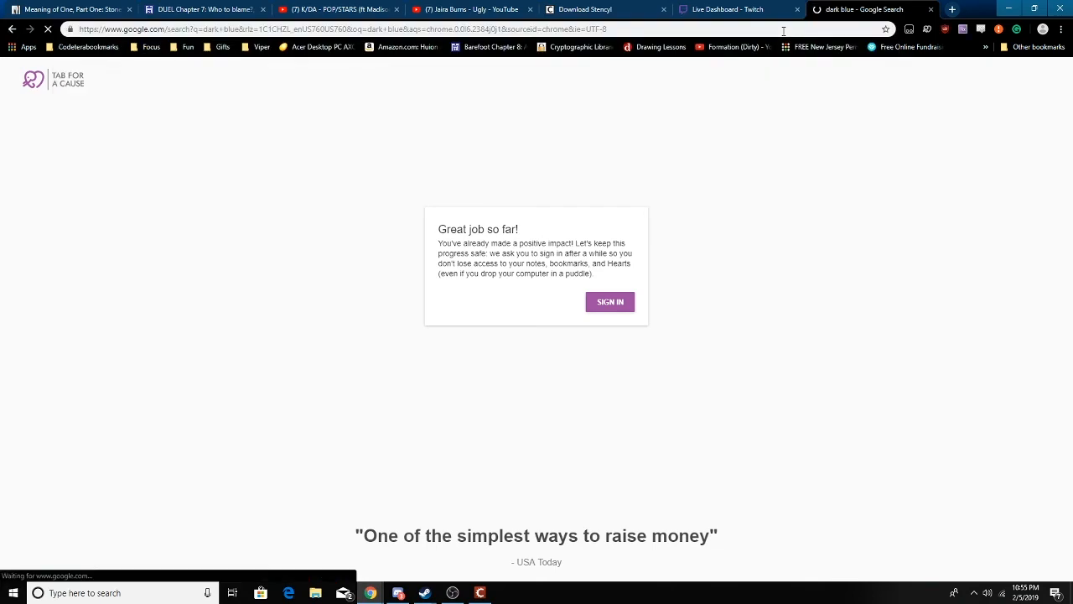
pyautogui.click(136, 113)
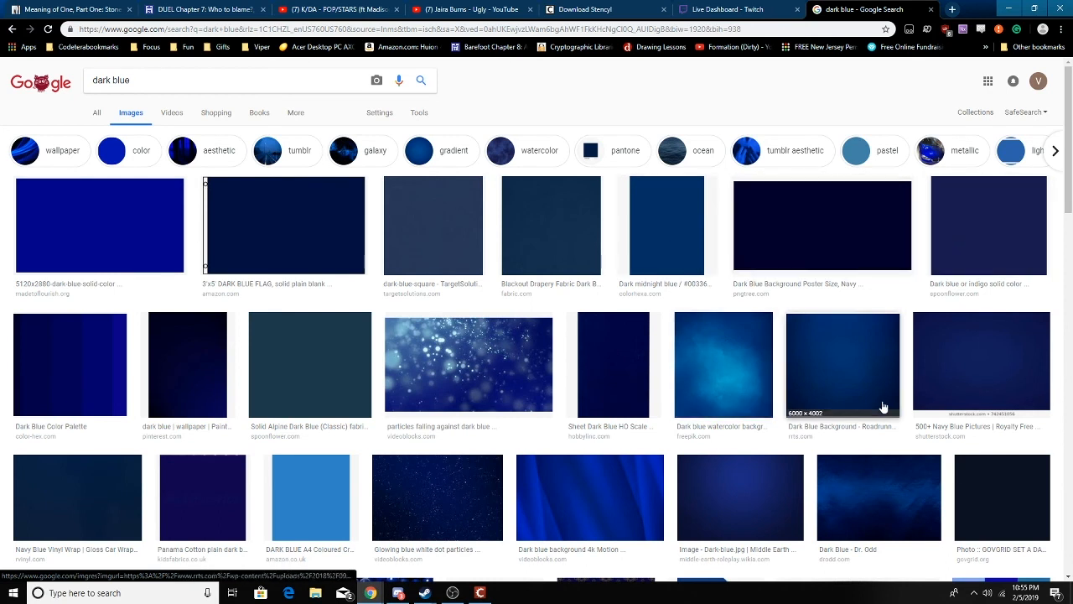
# Copy the dark blue watercolor background image from the image results.
pyautogui.scroll(-1, 882, 407)
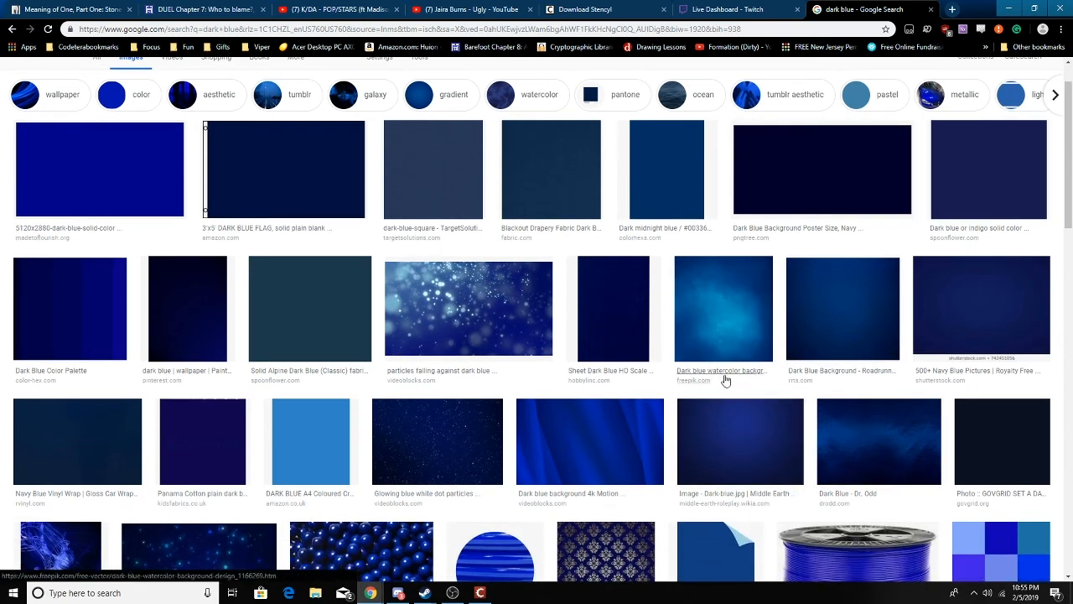
pyautogui.click(706, 319)
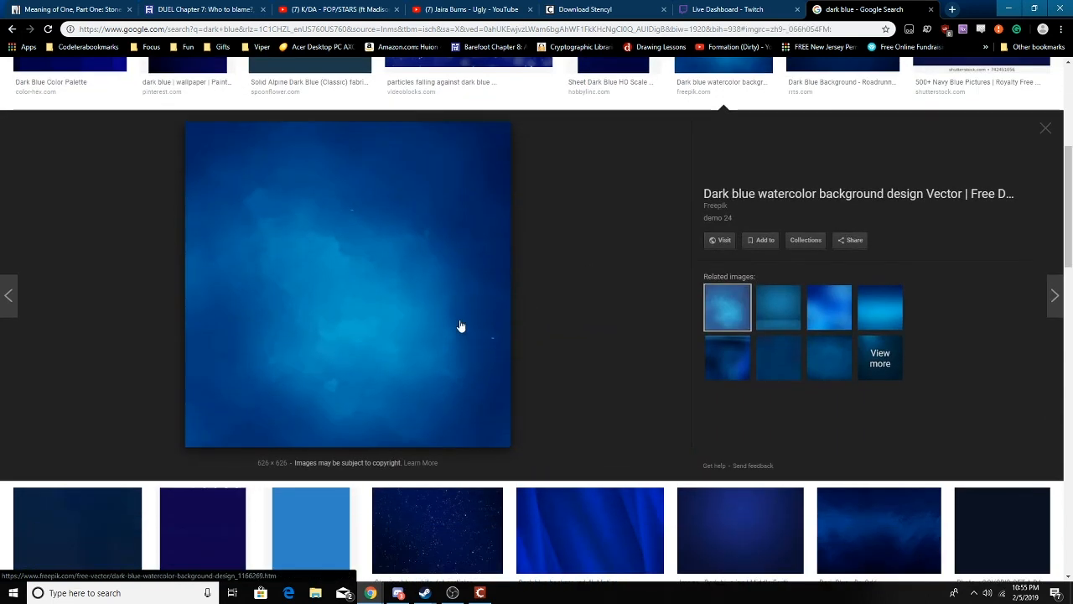
pyautogui.rightClick(383, 321)
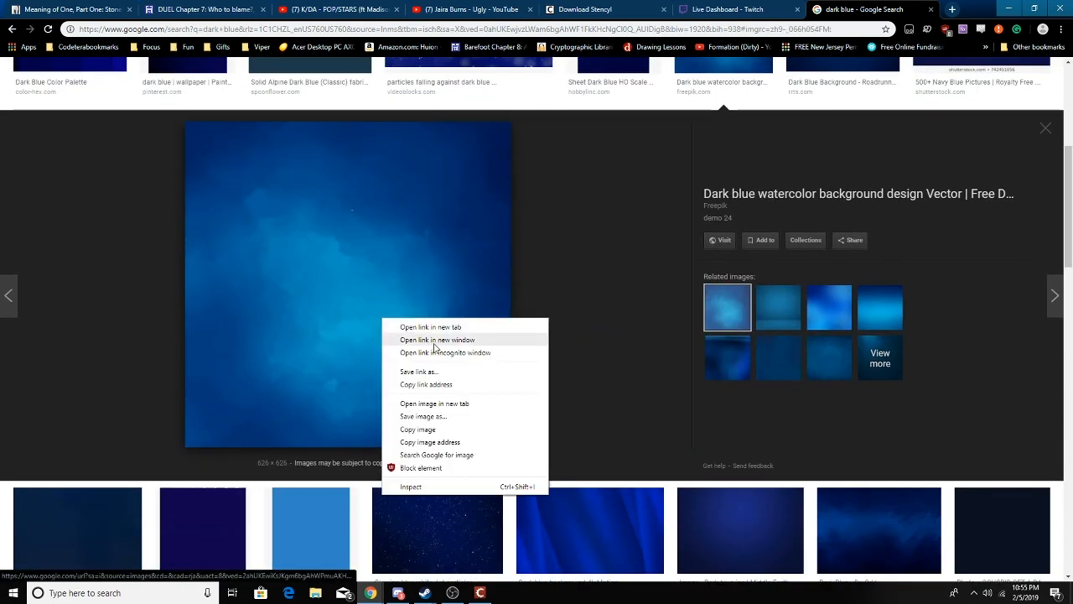
pyautogui.click(417, 429)
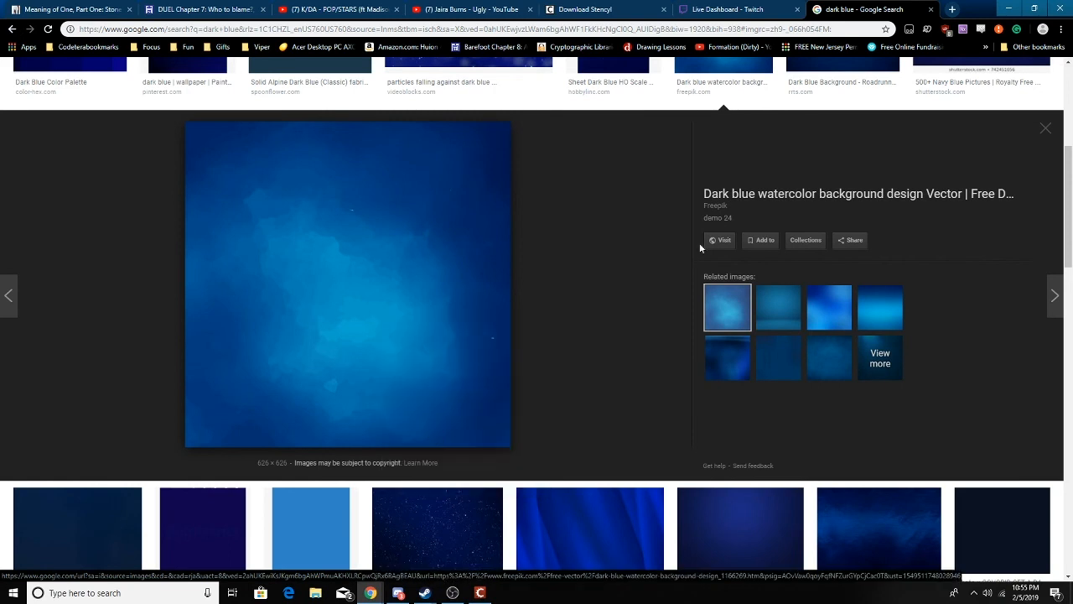
# Return to Stencyl and import the copied image into the Tile tileset as 32 x 32 tiles.
pyautogui.click(1034, 9)
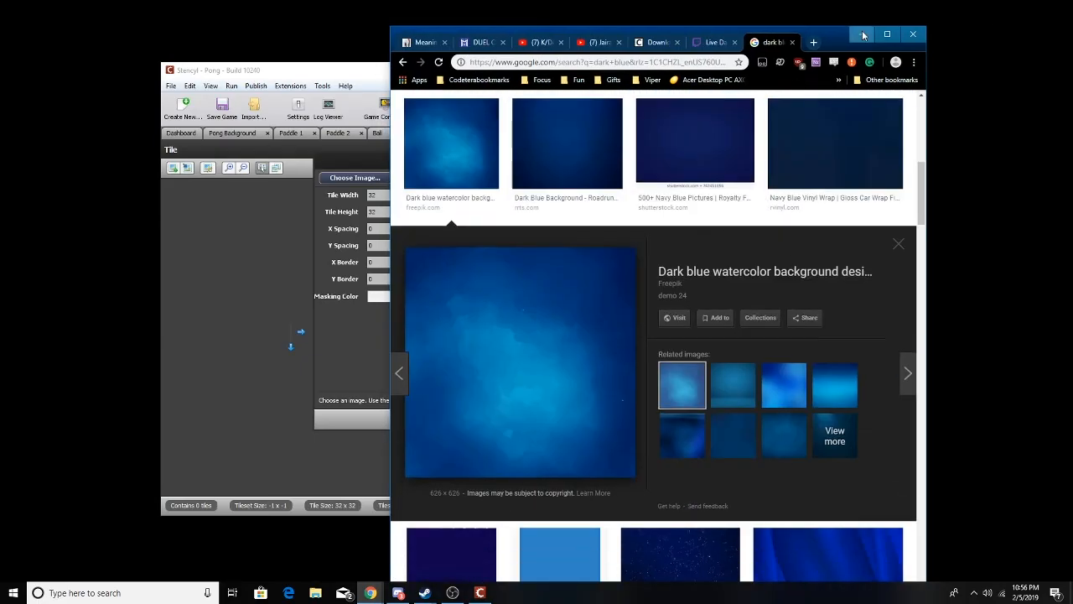
pyautogui.click(862, 34)
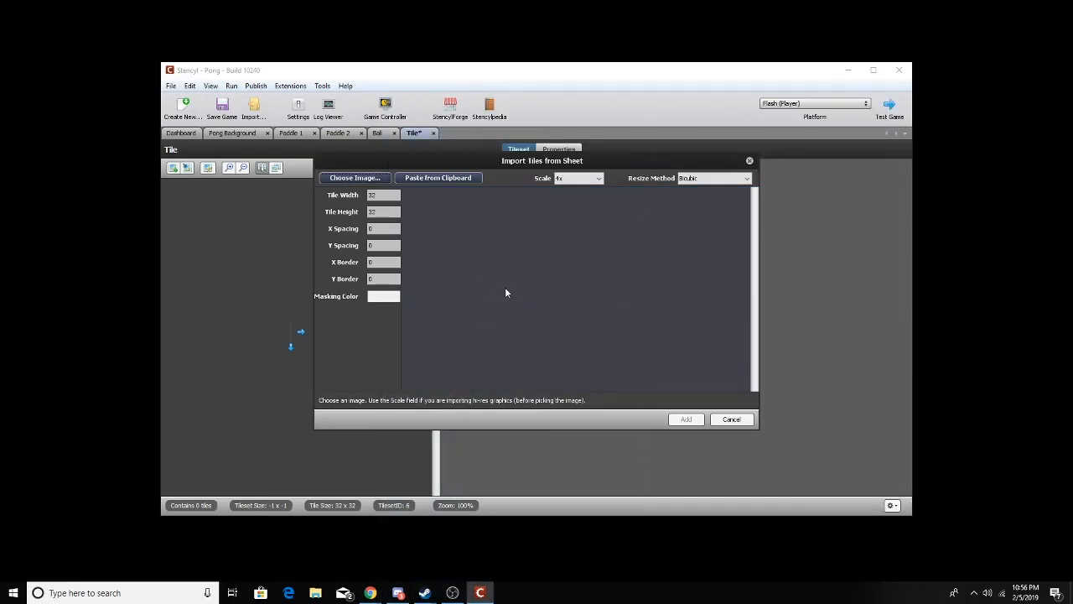
pyautogui.click(436, 182)
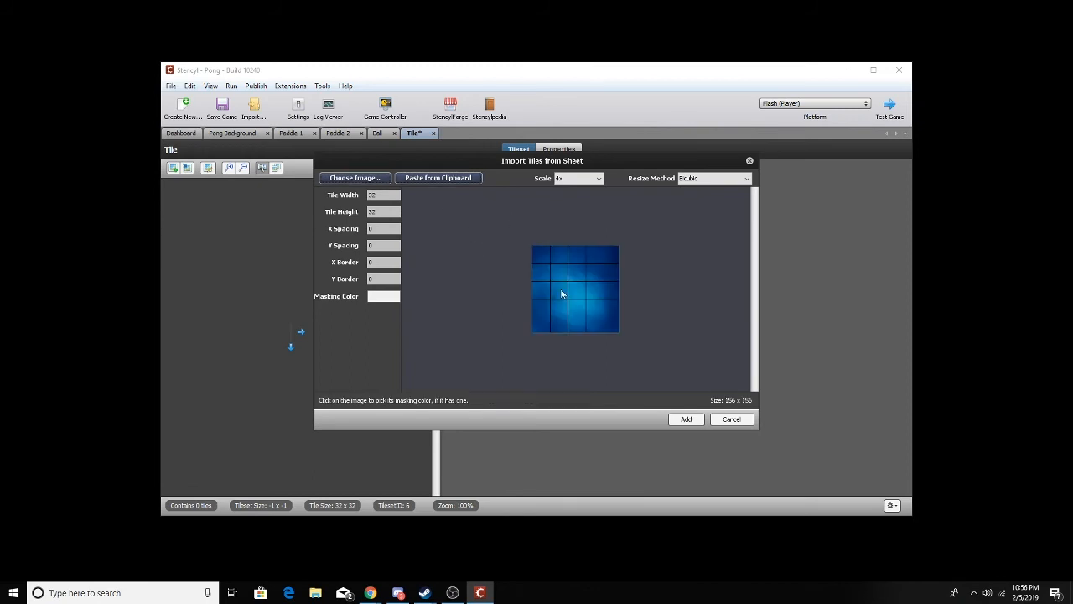
pyautogui.click(687, 420)
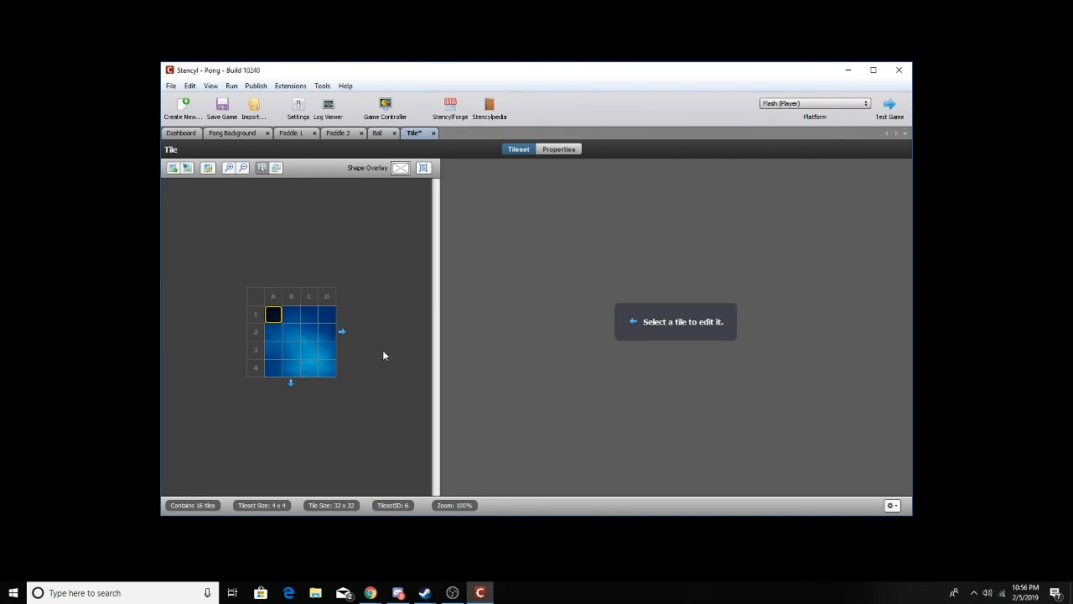
# Paint a blue tile along the entire bottom and top rows of the Pong Background scene and save the game.
pyautogui.click(251, 136)
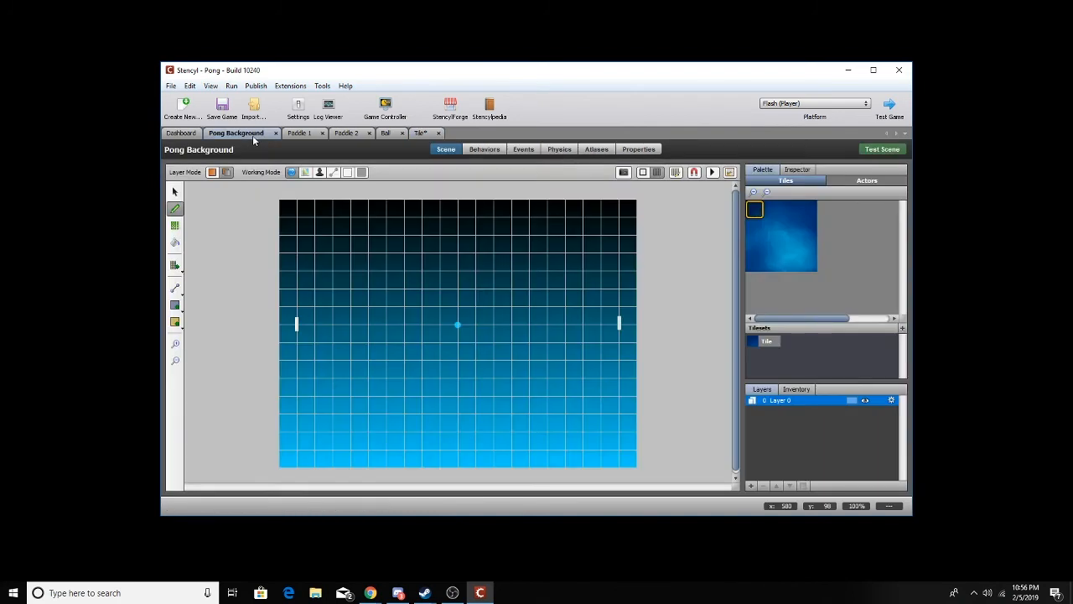
pyautogui.click(773, 244)
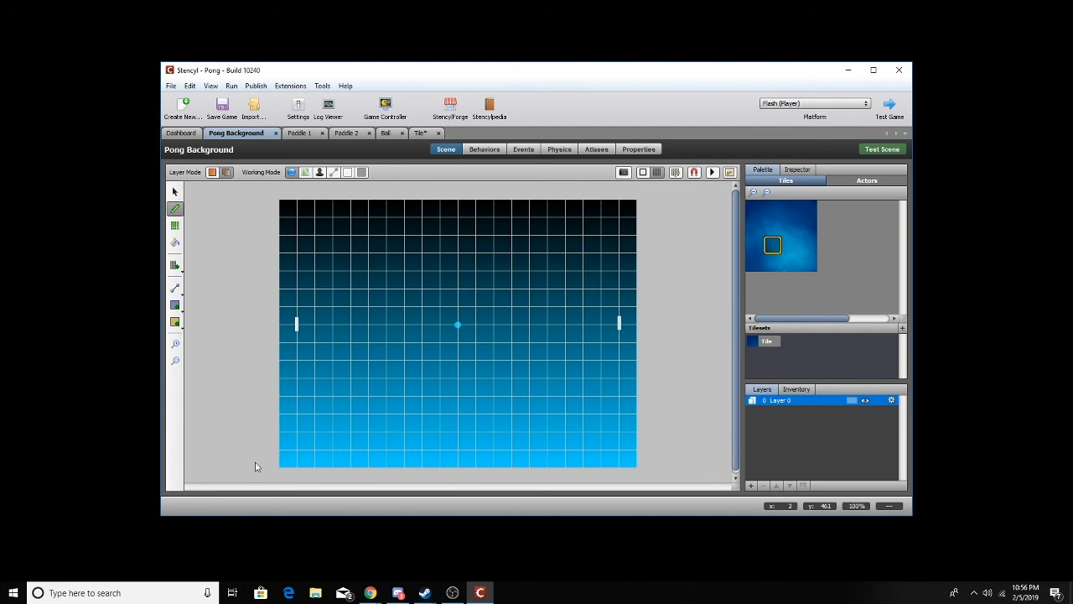
pyautogui.click(794, 228)
pyautogui.click(287, 466)
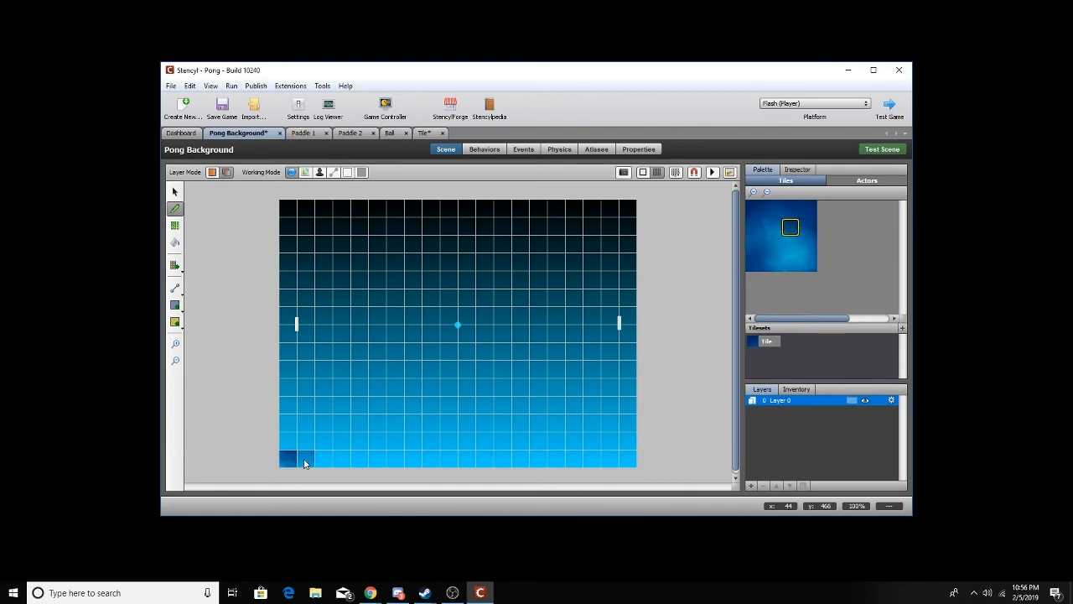
pyautogui.moveTo(304, 464); pyautogui.dragTo(631, 462)
pyautogui.click(629, 208)
pyautogui.moveTo(631, 207)
pyautogui.mouseDown()
pyautogui.moveTo(551, 217)
pyautogui.moveTo(570, 211)
pyautogui.moveTo(289, 207)
pyautogui.mouseUp()
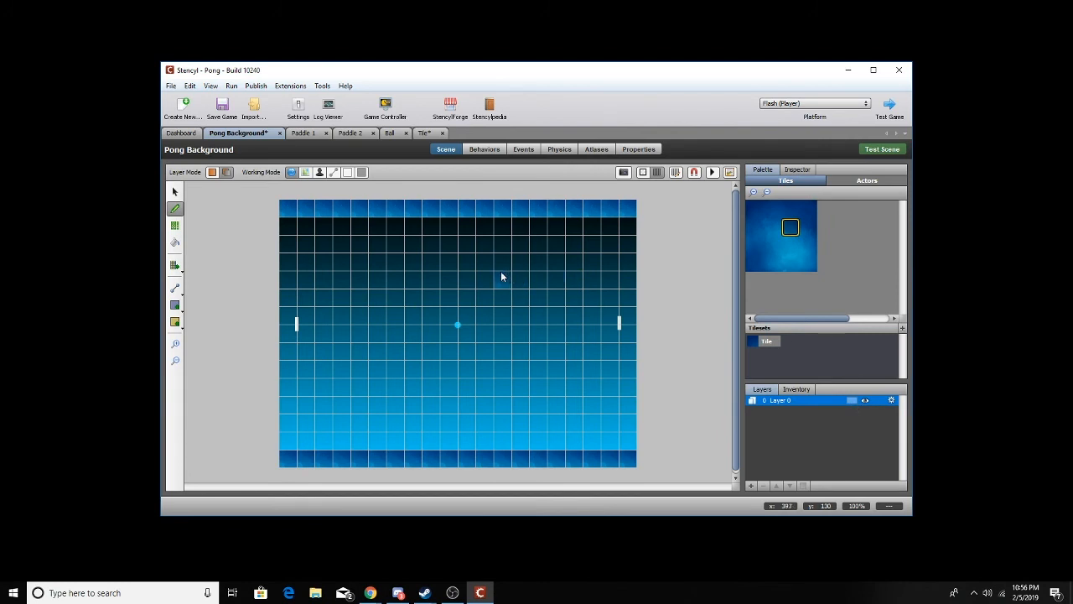
pyautogui.hotkey('ctrl', 's')
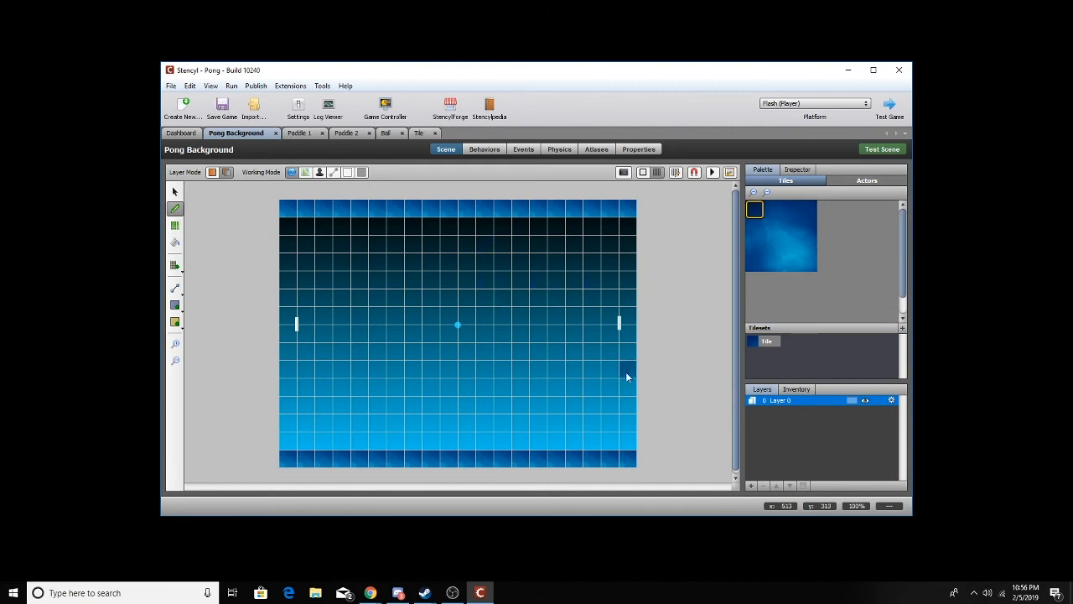
# Test the scene with the new tile walls and close the player.
pyautogui.click(881, 153)
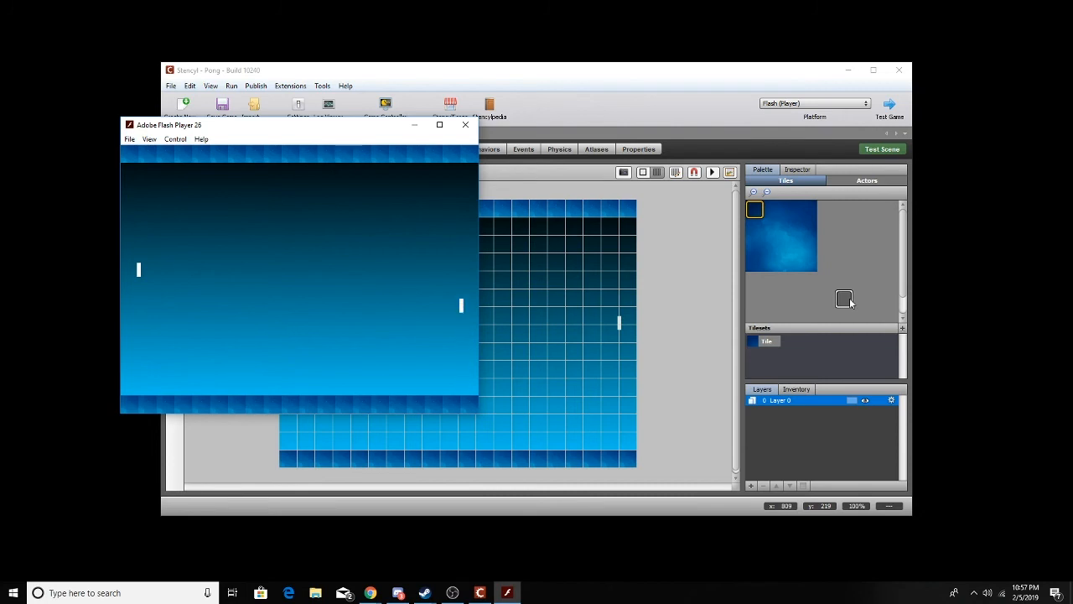
pyautogui.click(466, 124)
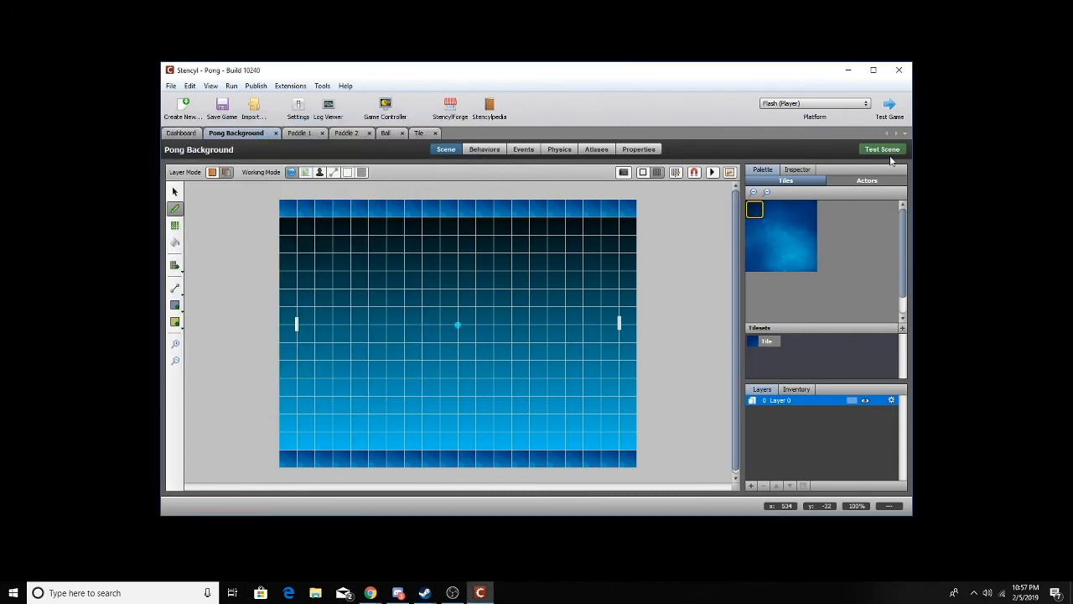
# Test the Pong Background scene twice, moving the paddle up and down against the ball, and close the player.
pyautogui.click(893, 154)
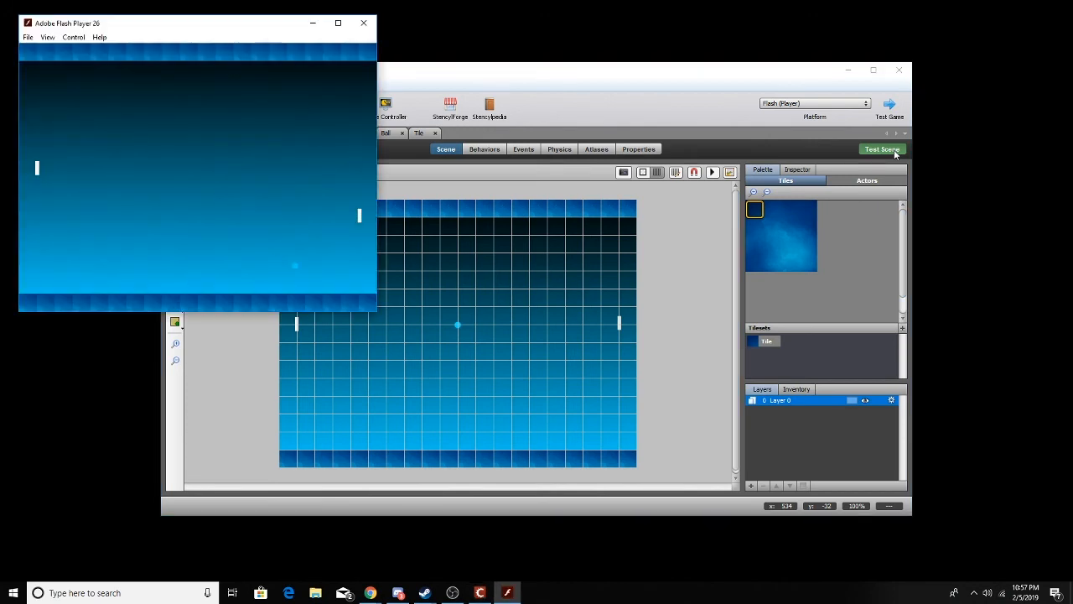
pyautogui.press('Up')
pyautogui.click(893, 151)
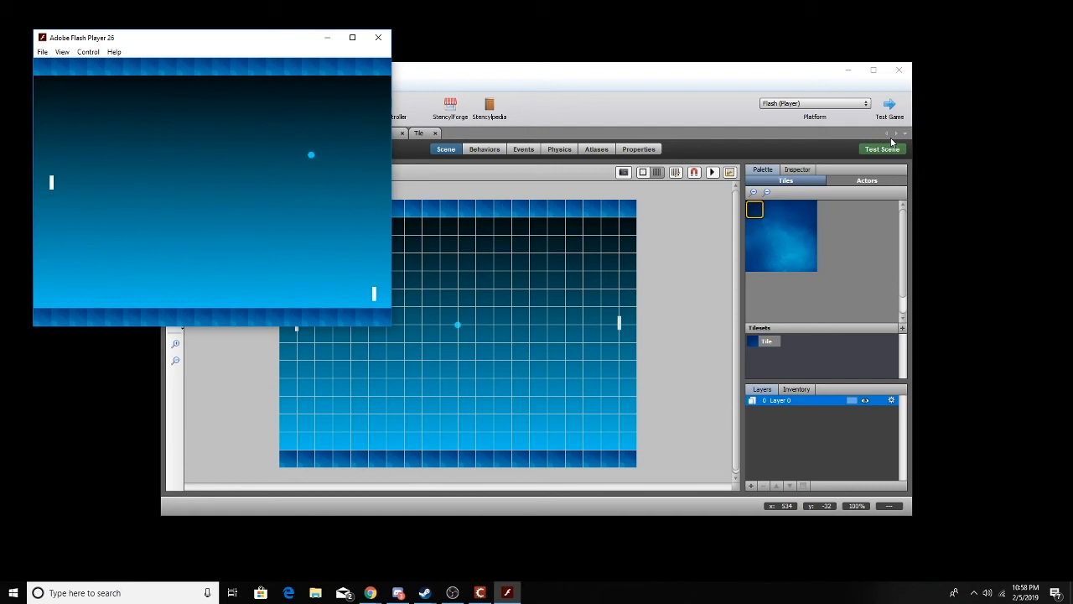
pyautogui.press('Down')
pyautogui.press('Up')
pyautogui.press('Up')
pyautogui.press('Down')
pyautogui.press('Down')
pyautogui.press('Up')
pyautogui.click(378, 38)
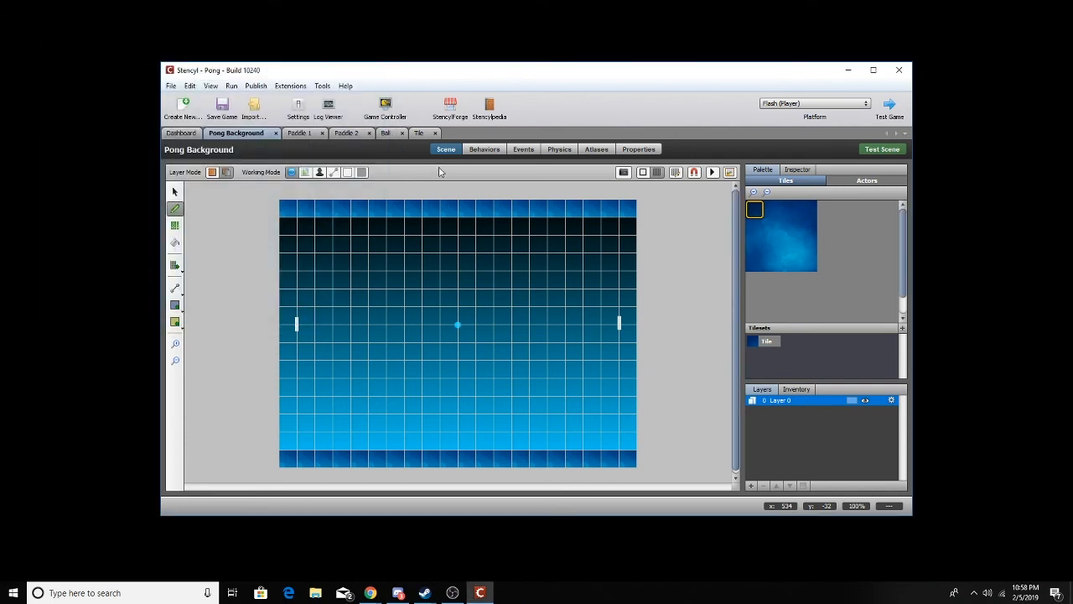
# Add a When Updating event to the Pong Background scene.
pyautogui.click(523, 150)
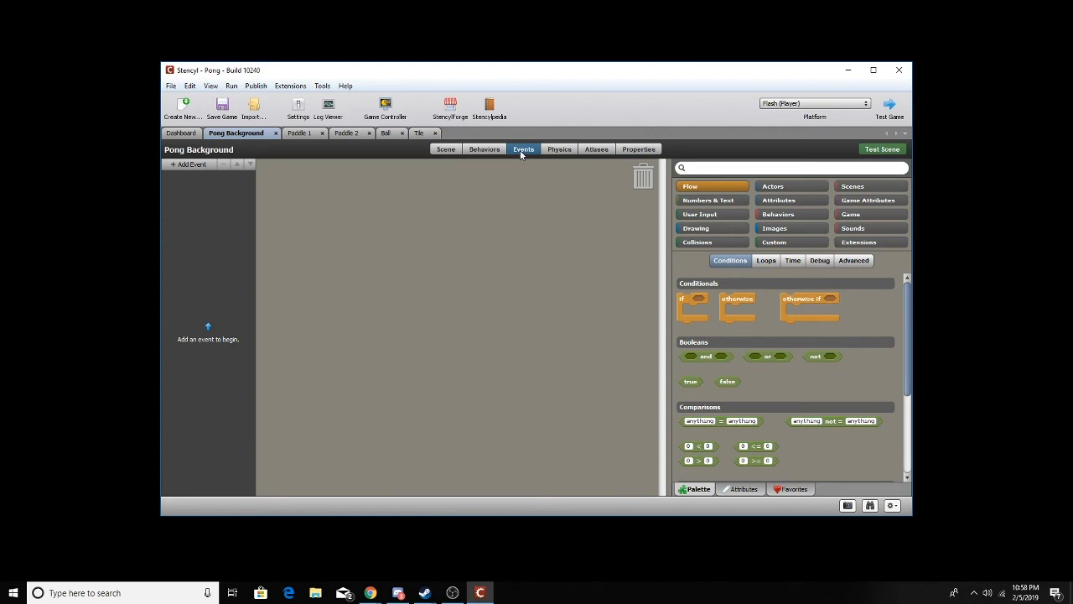
pyautogui.click(193, 165)
pyautogui.moveTo(198, 178)
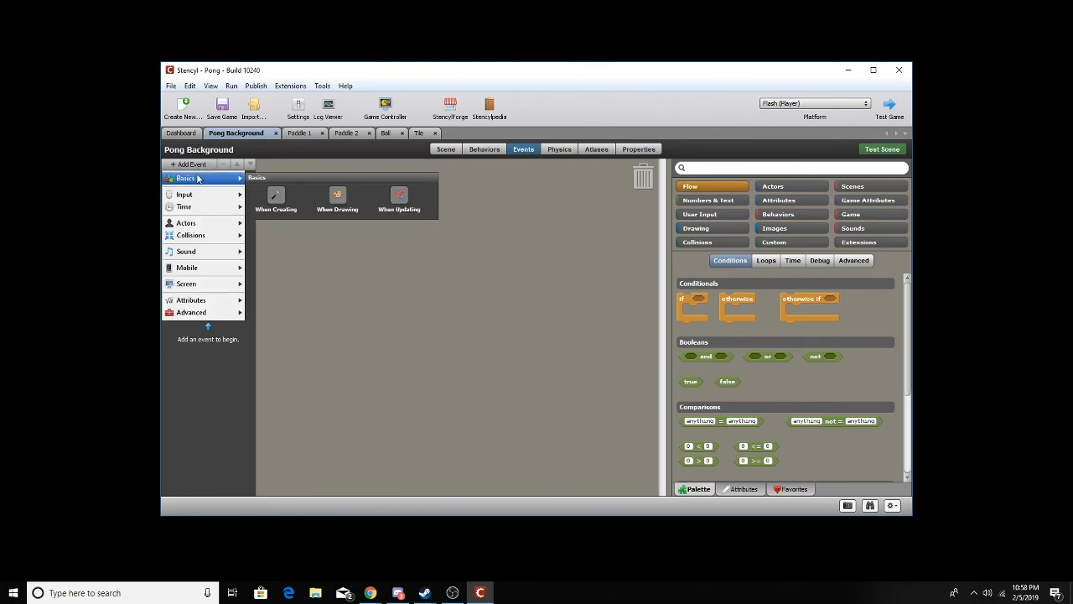
pyautogui.click(397, 195)
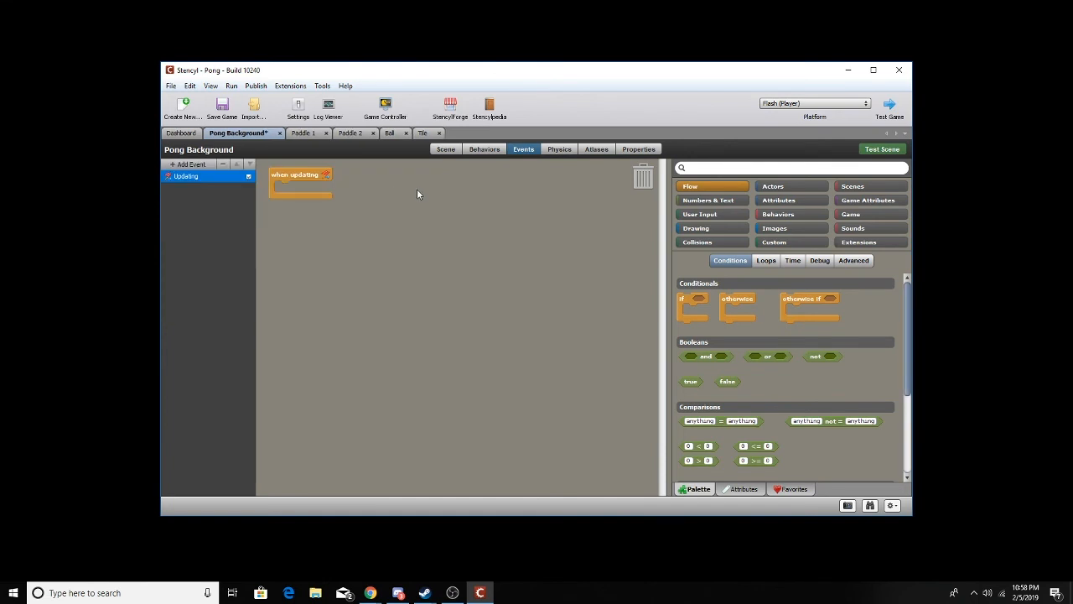
# Place an empty if block inside the scene's when updating event.
pyautogui.scroll(-1, 749, 299)
pyautogui.scroll(1, 749, 298)
pyautogui.scroll(-4, 752, 299)
pyautogui.scroll(4, 752, 296)
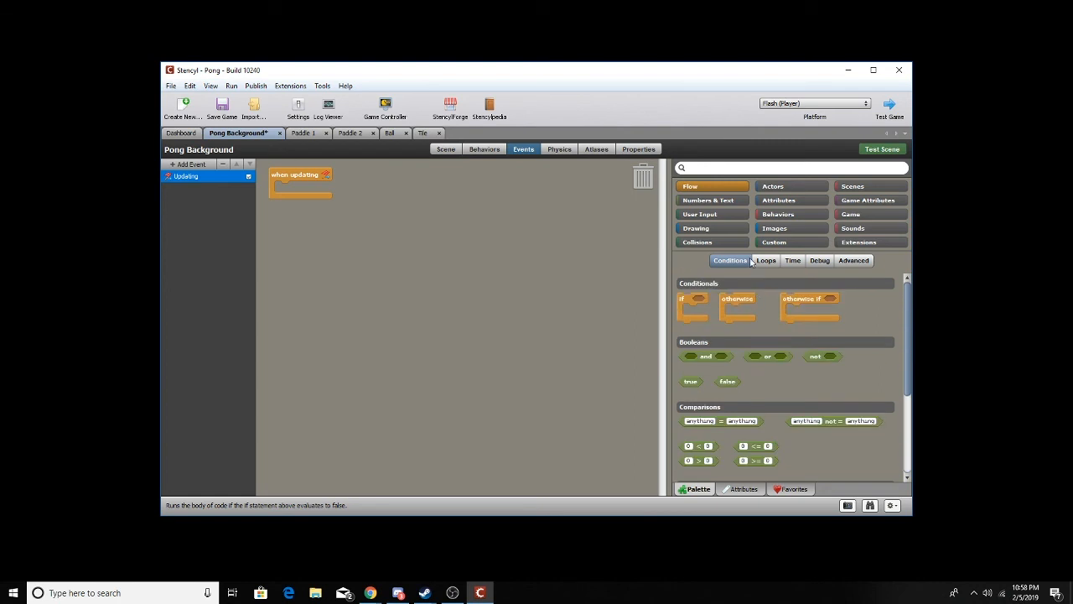
pyautogui.click(731, 213)
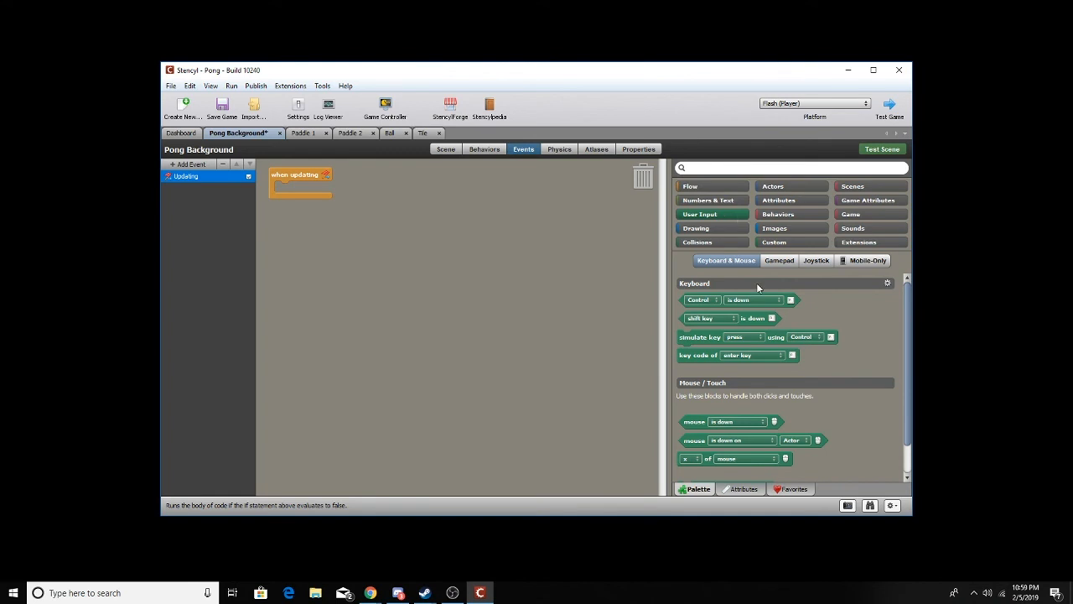
pyautogui.moveTo(752, 318)
pyautogui.mouseDown()
pyautogui.moveTo(334, 179)
pyautogui.moveTo(850, 307)
pyautogui.moveTo(744, 317)
pyautogui.moveTo(675, 307)
pyautogui.moveTo(386, 219)
pyautogui.moveTo(339, 181)
pyautogui.moveTo(643, 258)
pyautogui.moveTo(867, 410)
pyautogui.moveTo(733, 332)
pyautogui.moveTo(736, 318)
pyautogui.mouseUp()
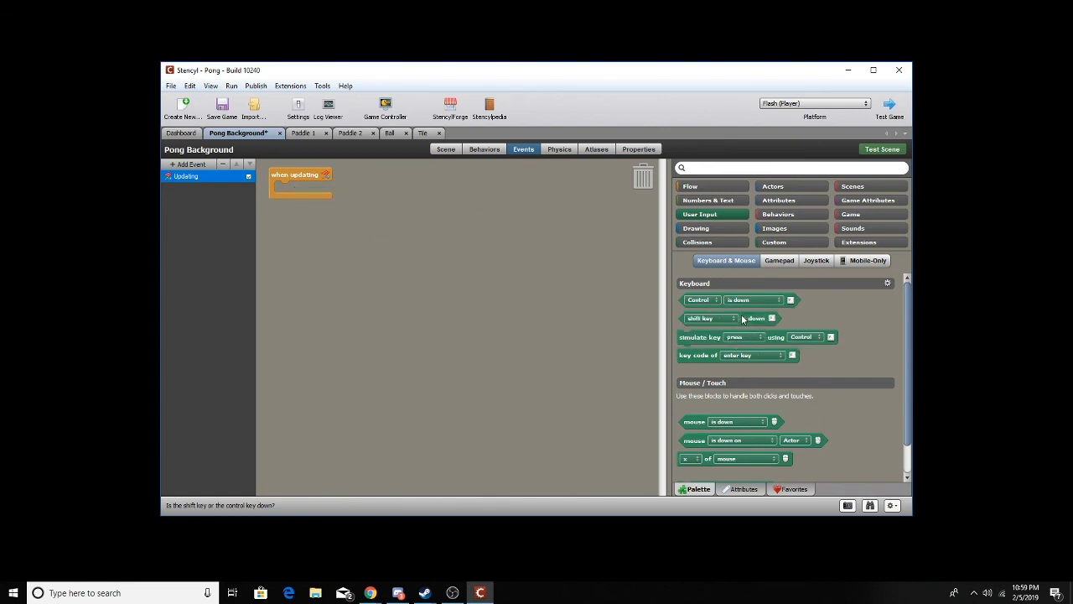
pyautogui.click(719, 185)
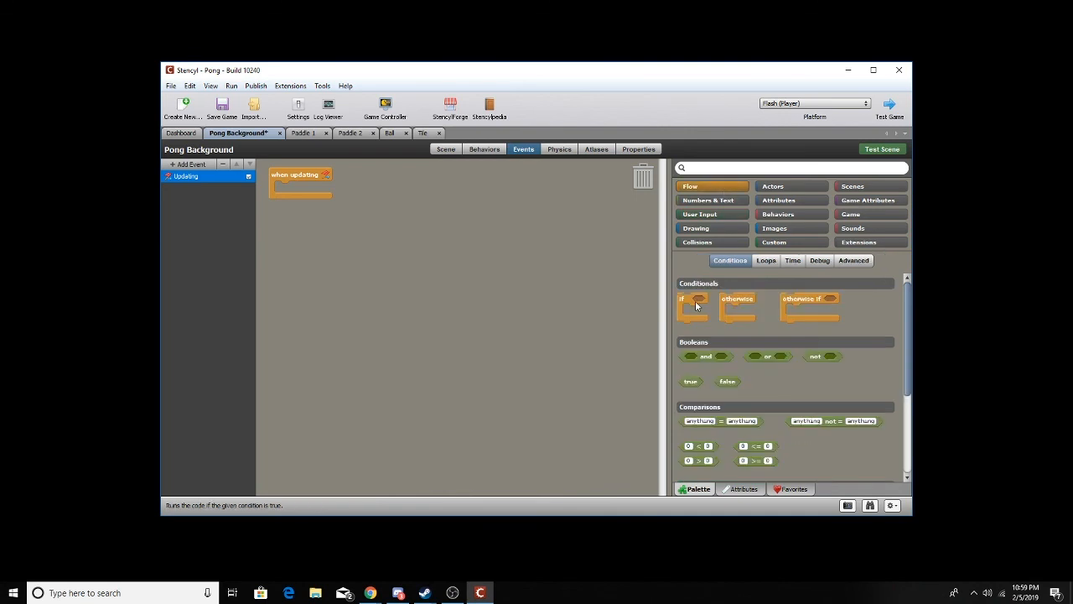
pyautogui.moveTo(697, 298); pyautogui.dragTo(315, 195)
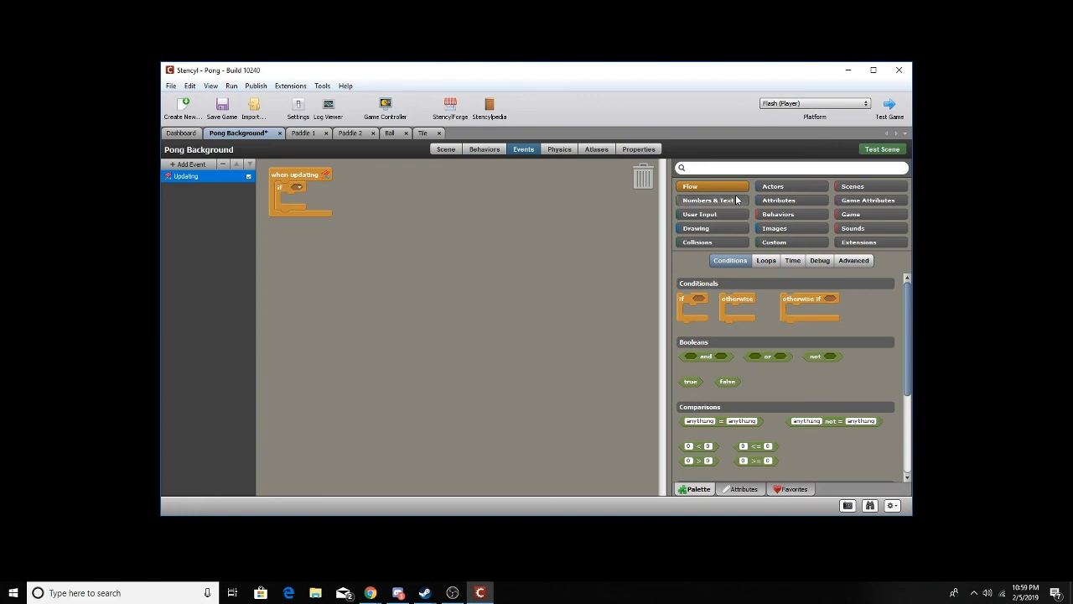
# Fill the if block's condition with a control check for R is down.
pyautogui.click(700, 214)
pyautogui.moveTo(749, 322); pyautogui.dragTo(346, 193)
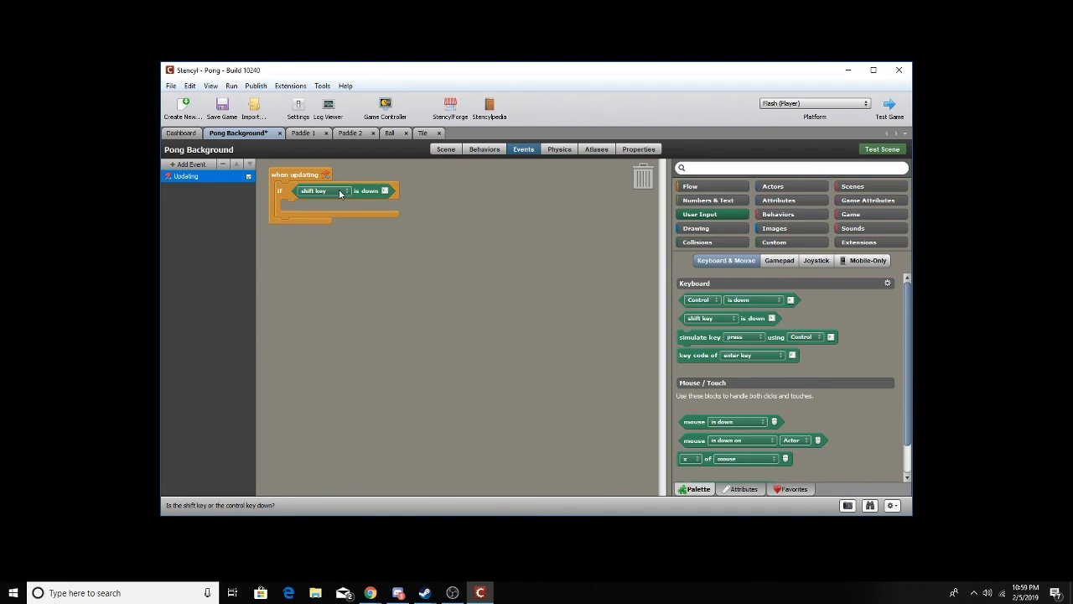
pyautogui.moveTo(353, 193); pyautogui.dragTo(798, 299)
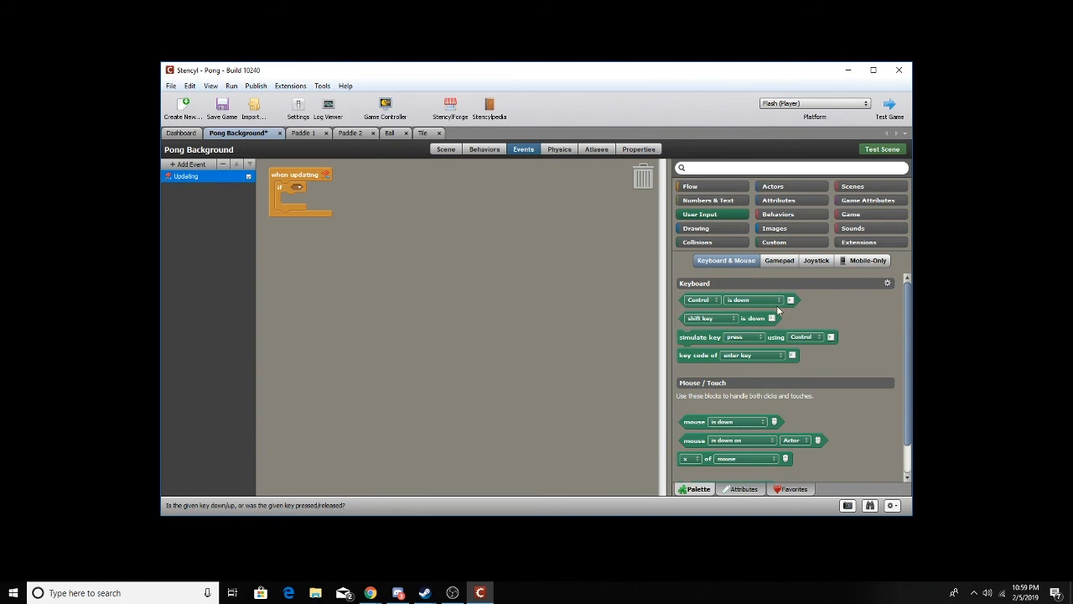
pyautogui.moveTo(790, 302); pyautogui.dragTo(336, 189)
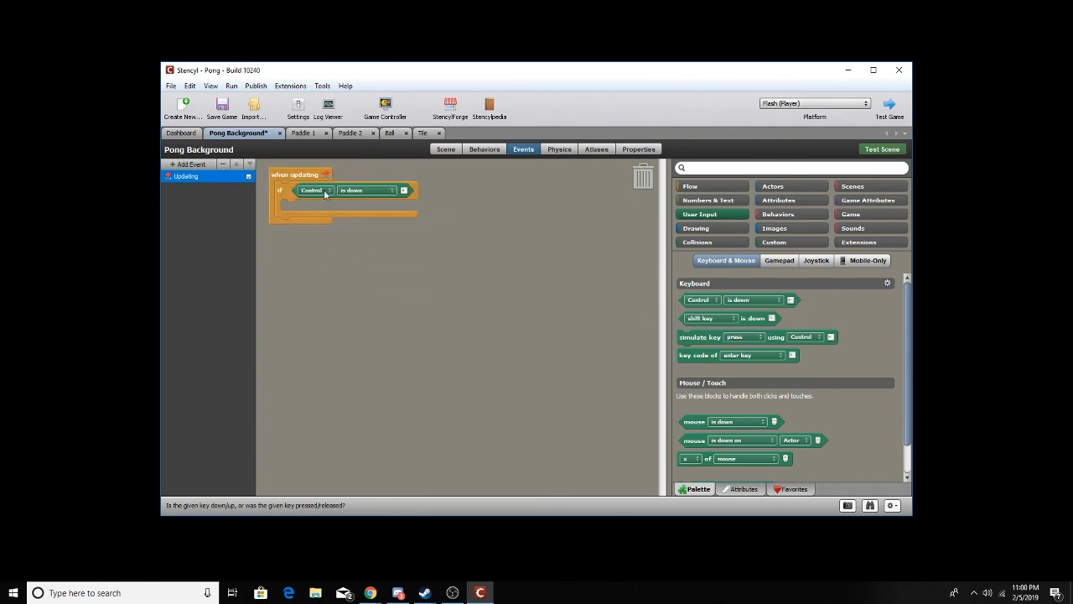
pyautogui.click(325, 191)
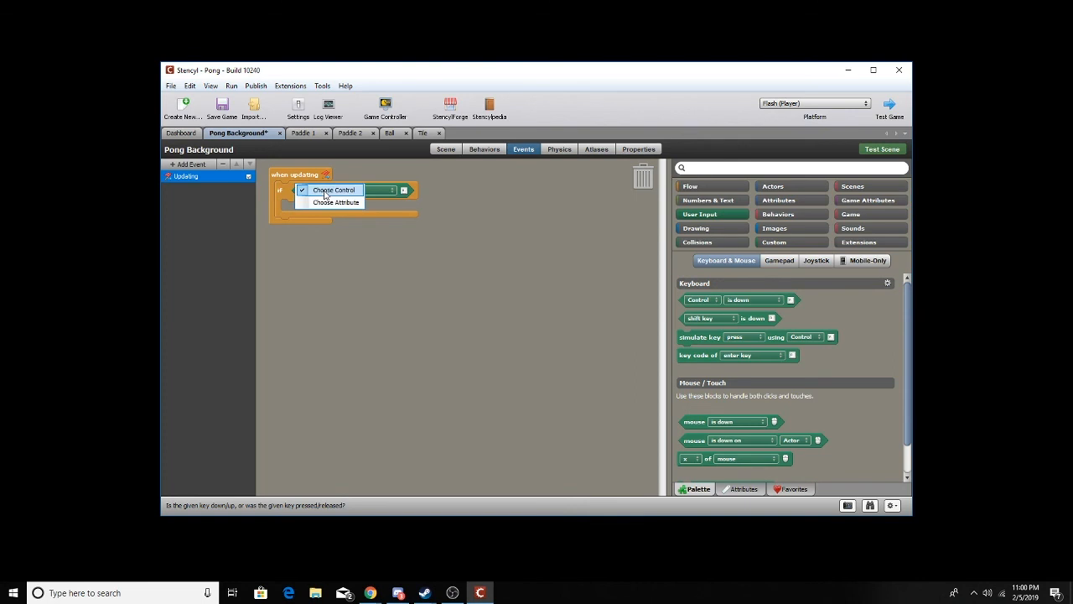
pyautogui.click(326, 192)
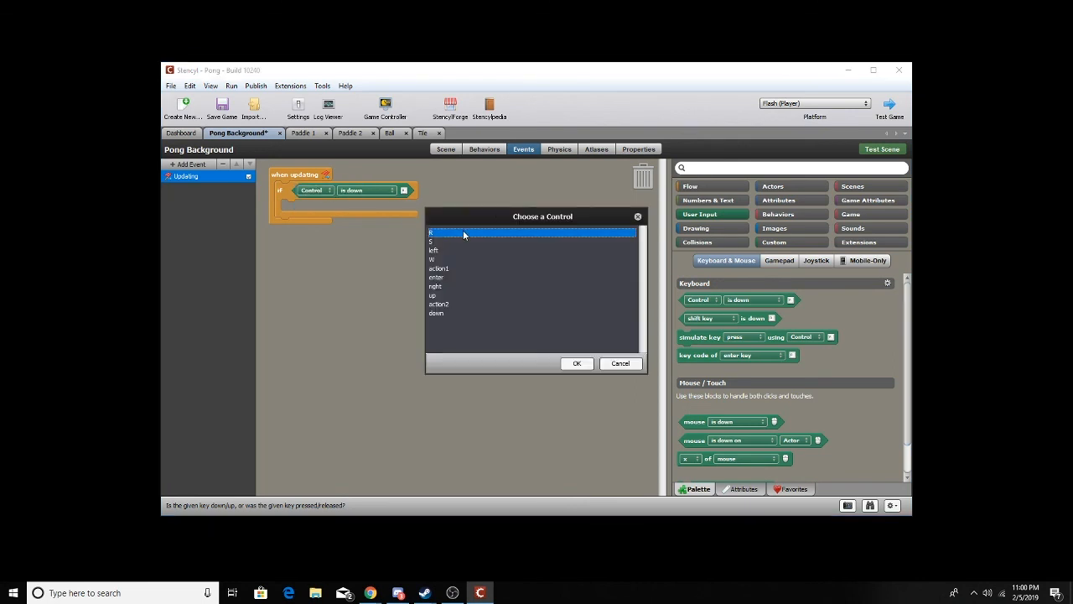
pyautogui.click(578, 364)
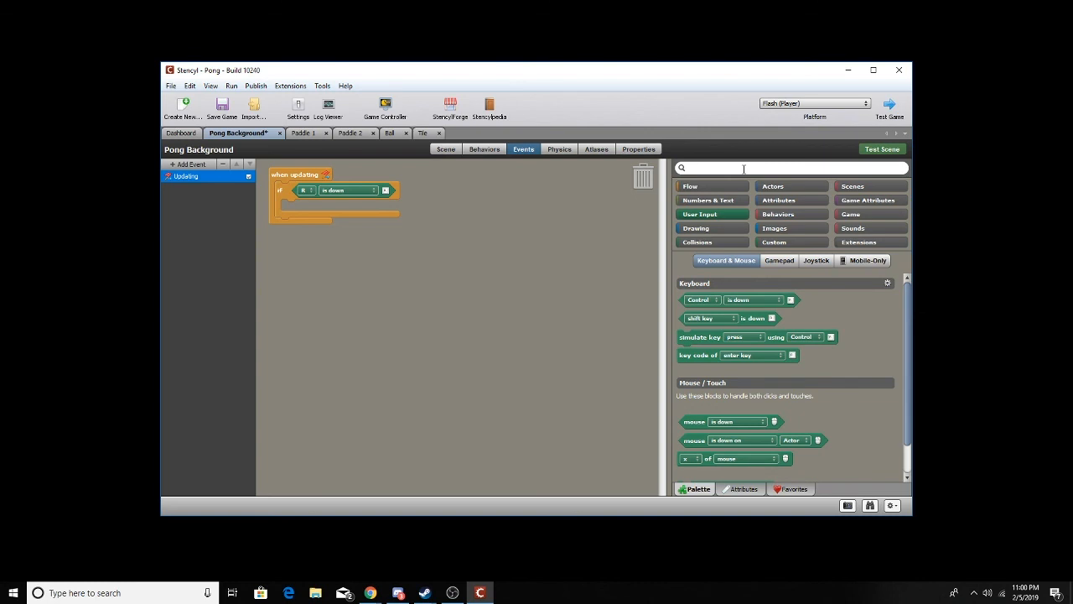
# Search the blocks for "reload", place the reload and Crossfade block inside the if block with a 2-second duration, and save the game.
pyautogui.click(835, 214)
pyautogui.click(817, 215)
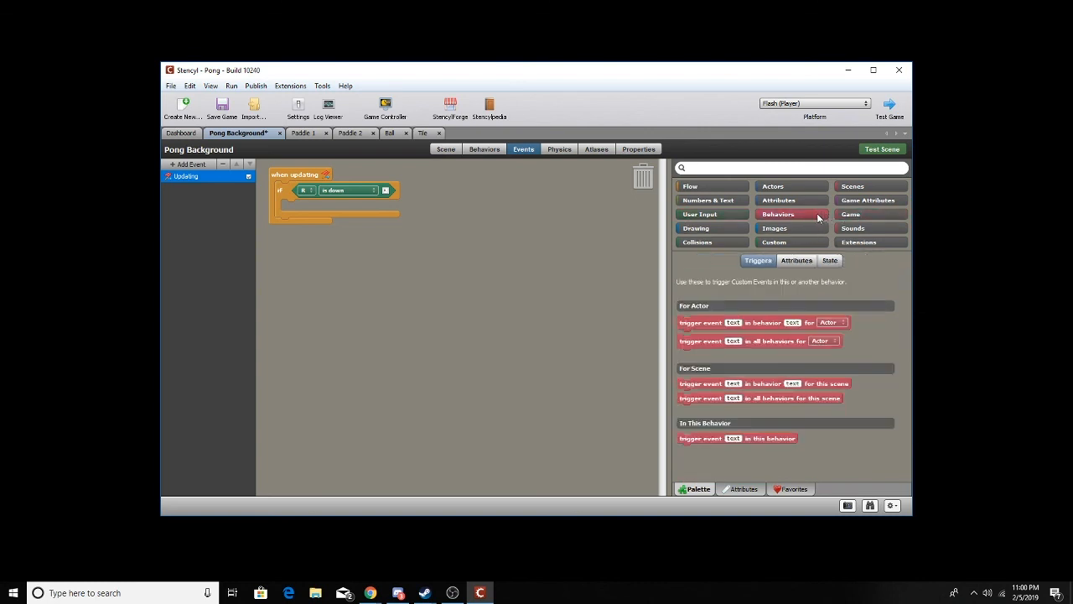
pyautogui.click(811, 262)
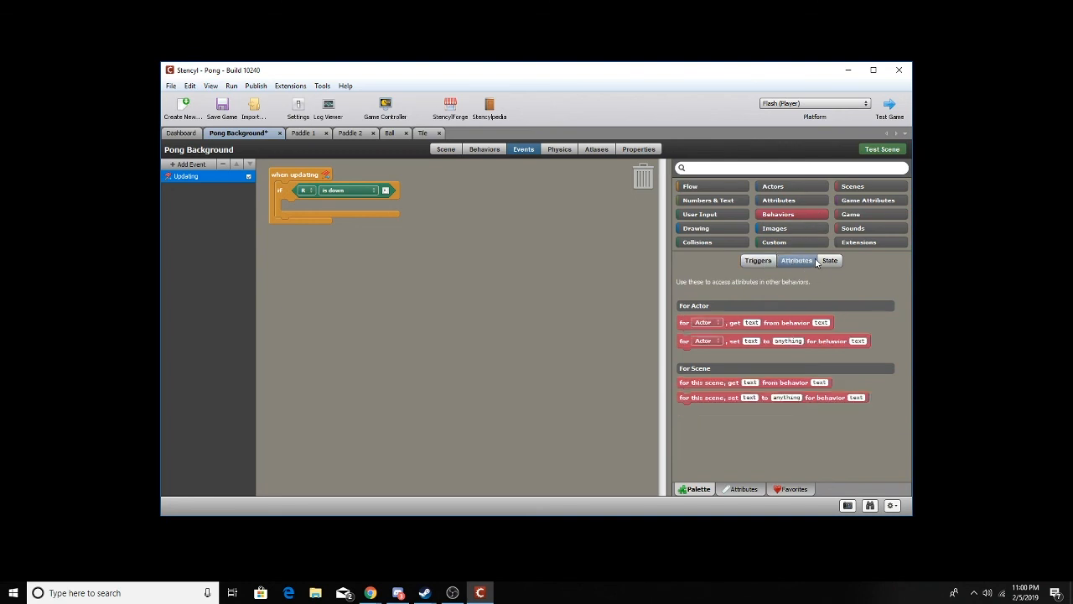
pyautogui.click(825, 261)
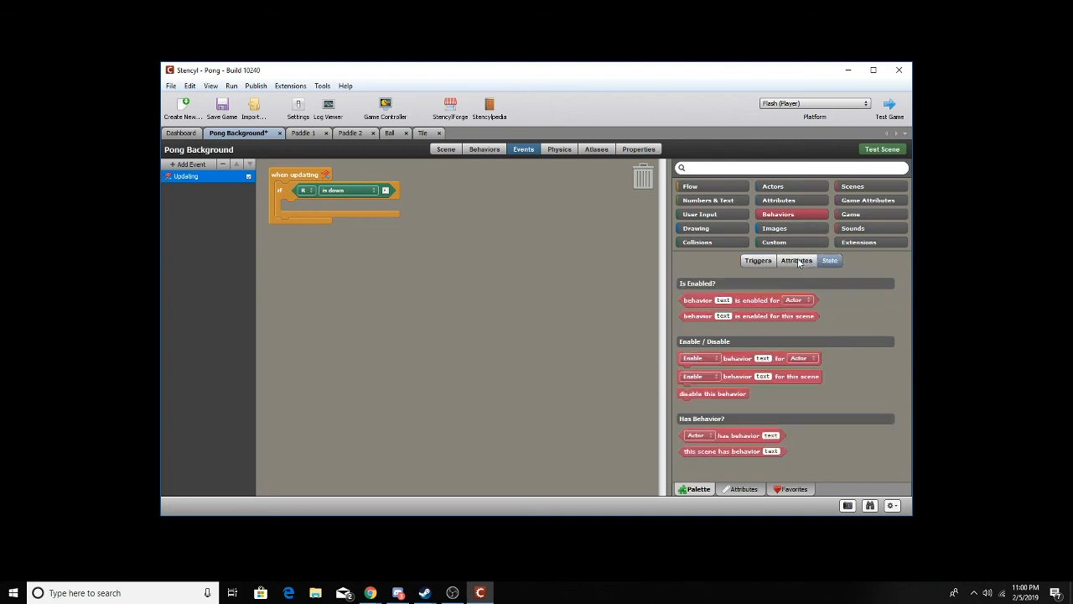
pyautogui.click(772, 168)
pyautogui.write('reload')
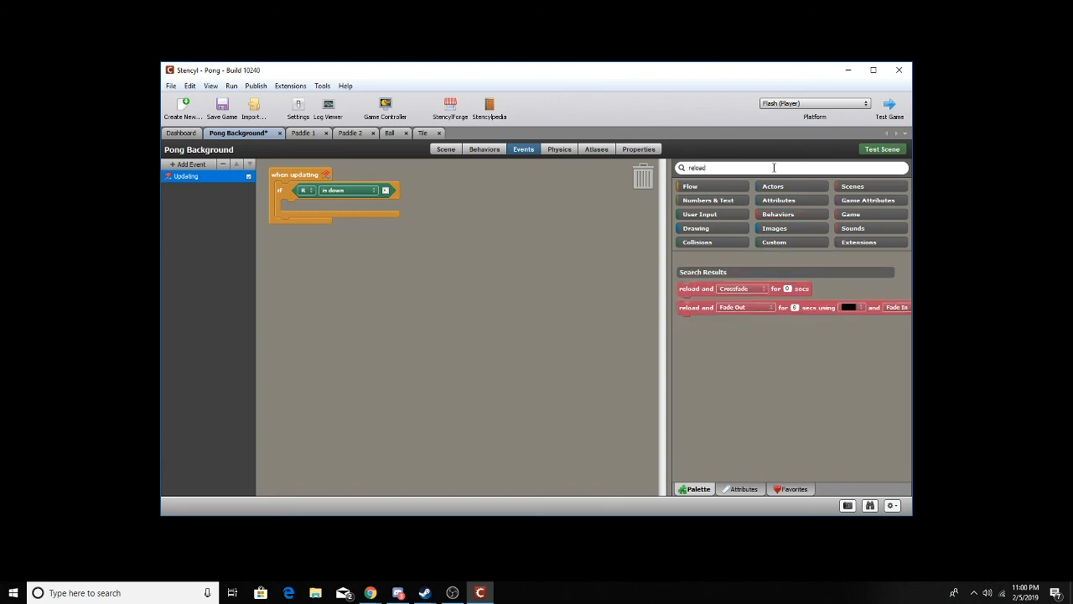
pyautogui.moveTo(693, 289); pyautogui.dragTo(295, 208)
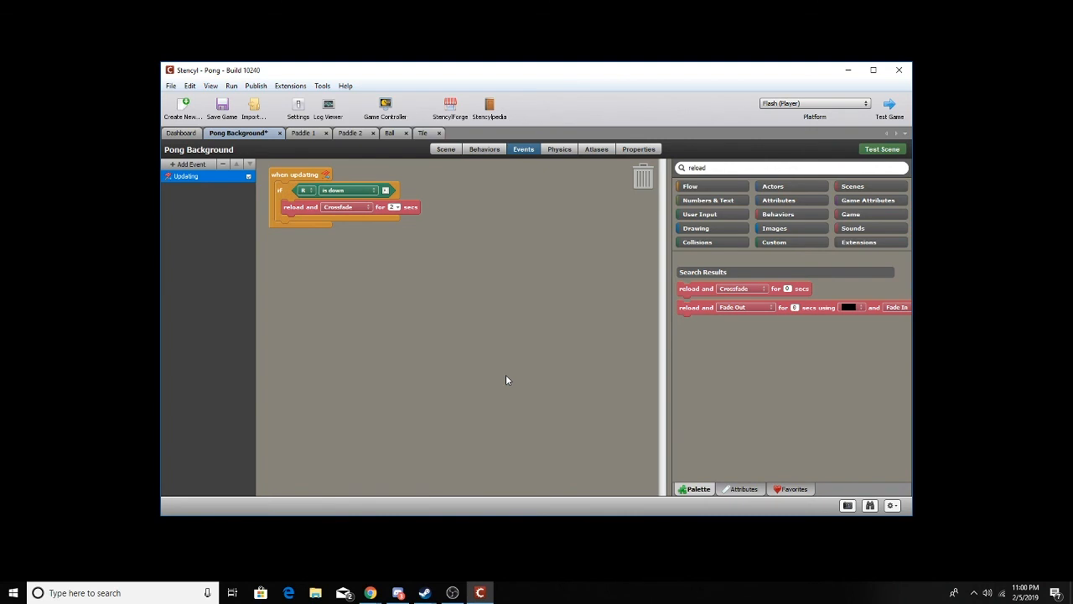
pyautogui.hotkey('ctrl', 's')
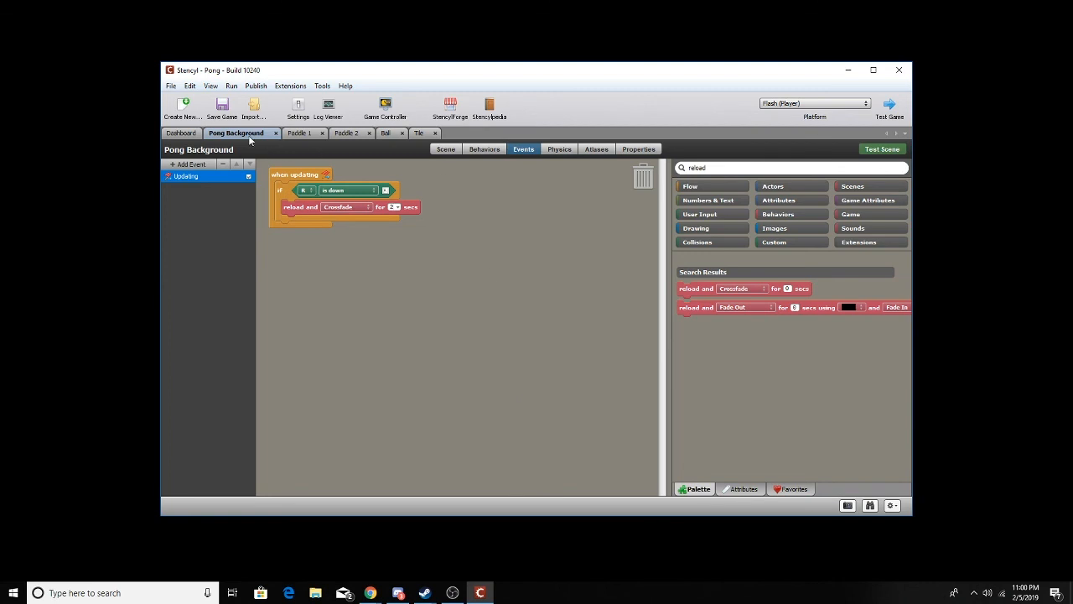
pyautogui.click(228, 110)
# Return to the Pong Background scene layout and test the scene with the R reload control.
pyautogui.click(190, 134)
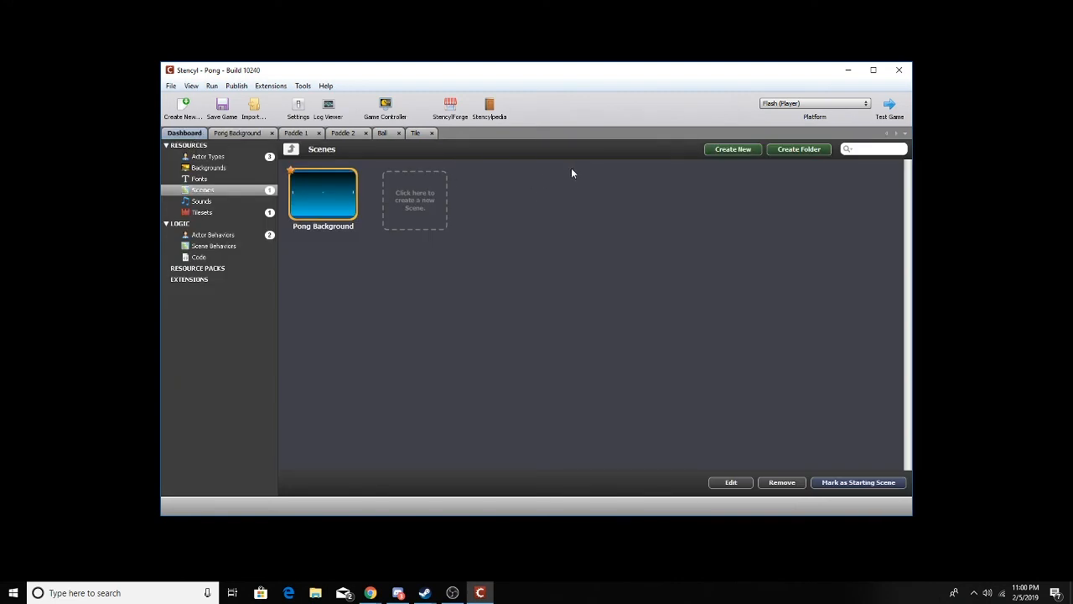
pyautogui.click(239, 133)
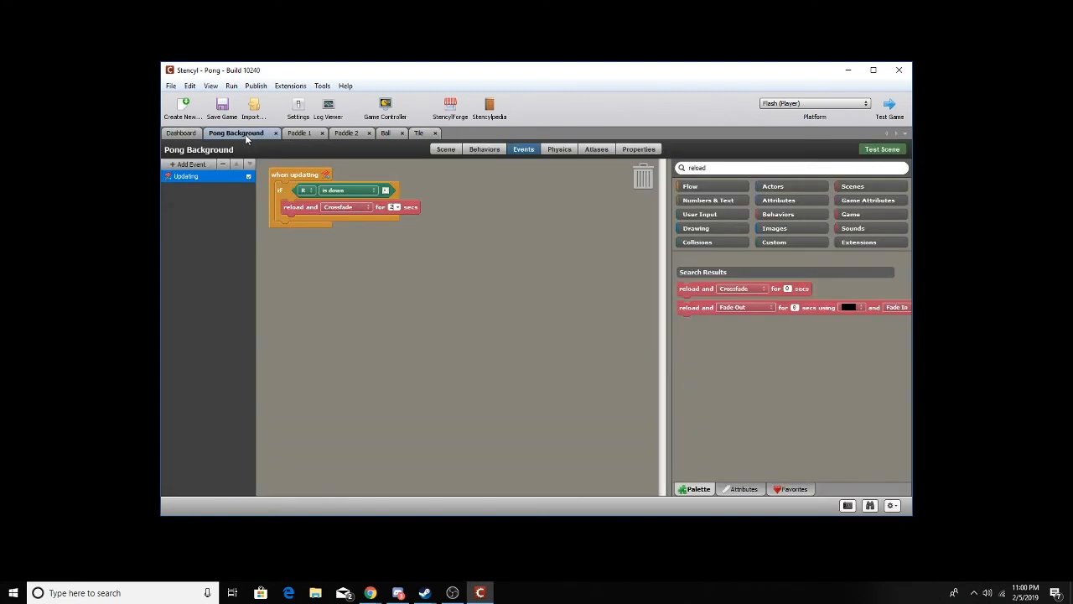
pyautogui.click(447, 150)
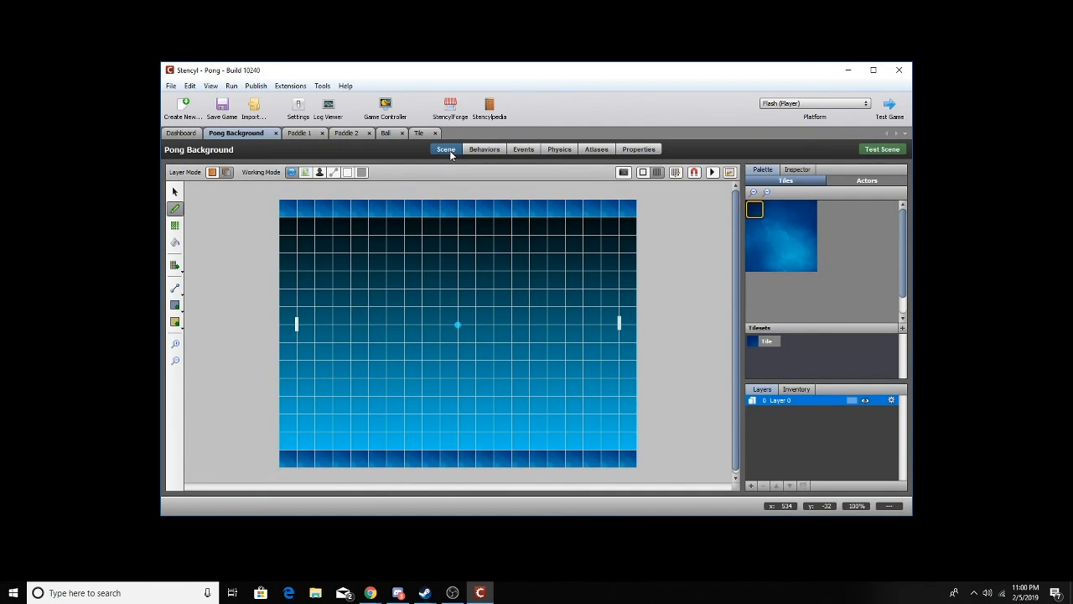
pyautogui.click(874, 151)
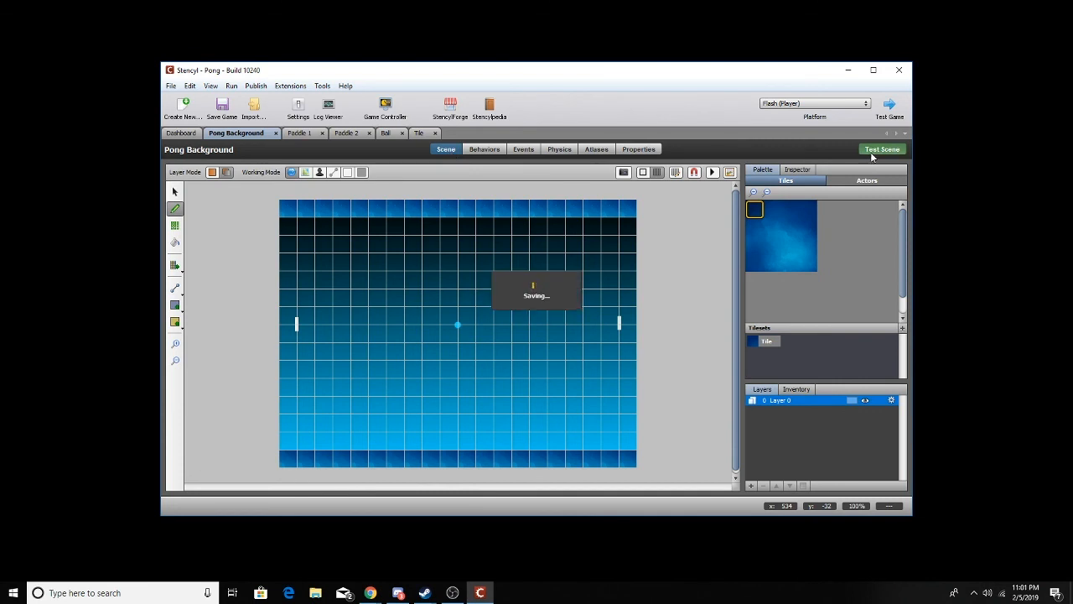